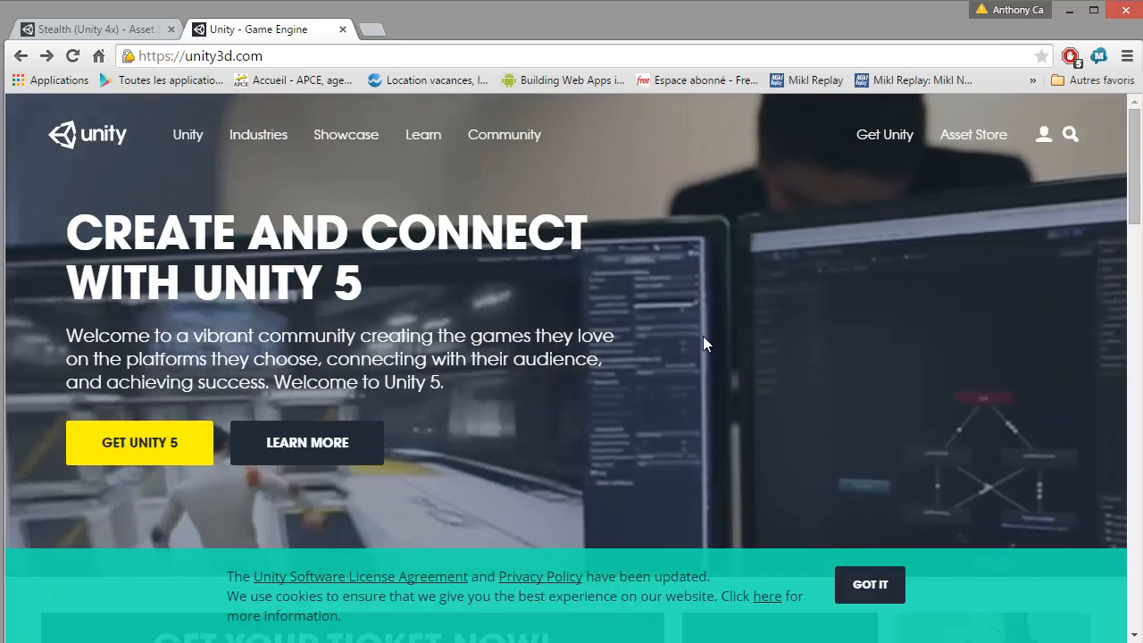
# Open the Get Unity page of the Unity website.
pyautogui.scroll(-2, 705, 338)
pyautogui.scroll(2, 721, 345)
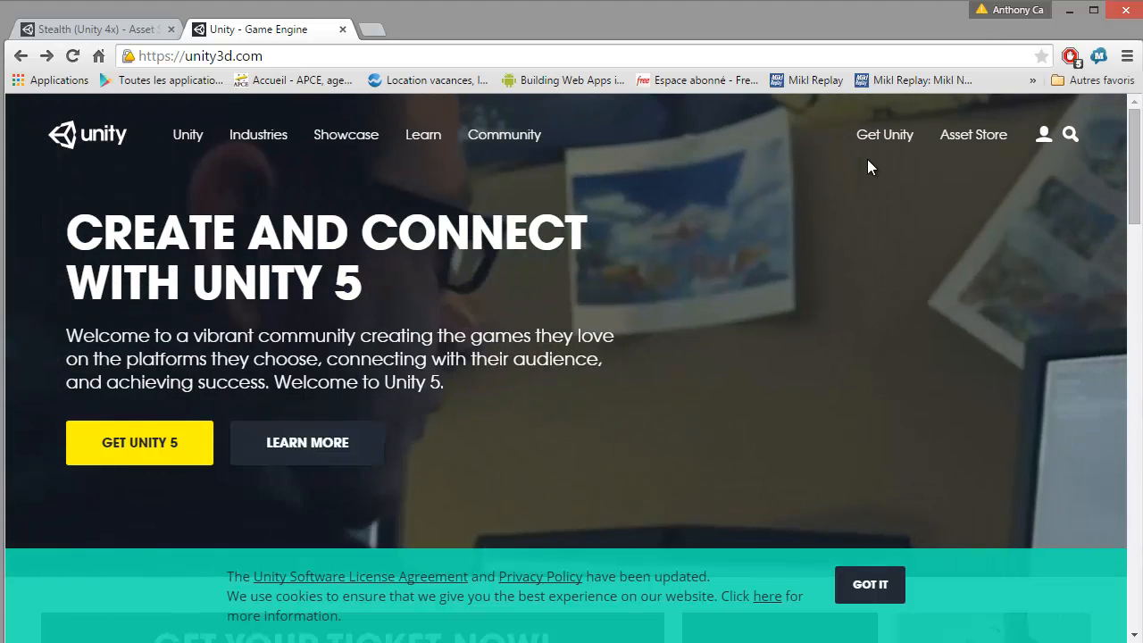
pyautogui.click(876, 140)
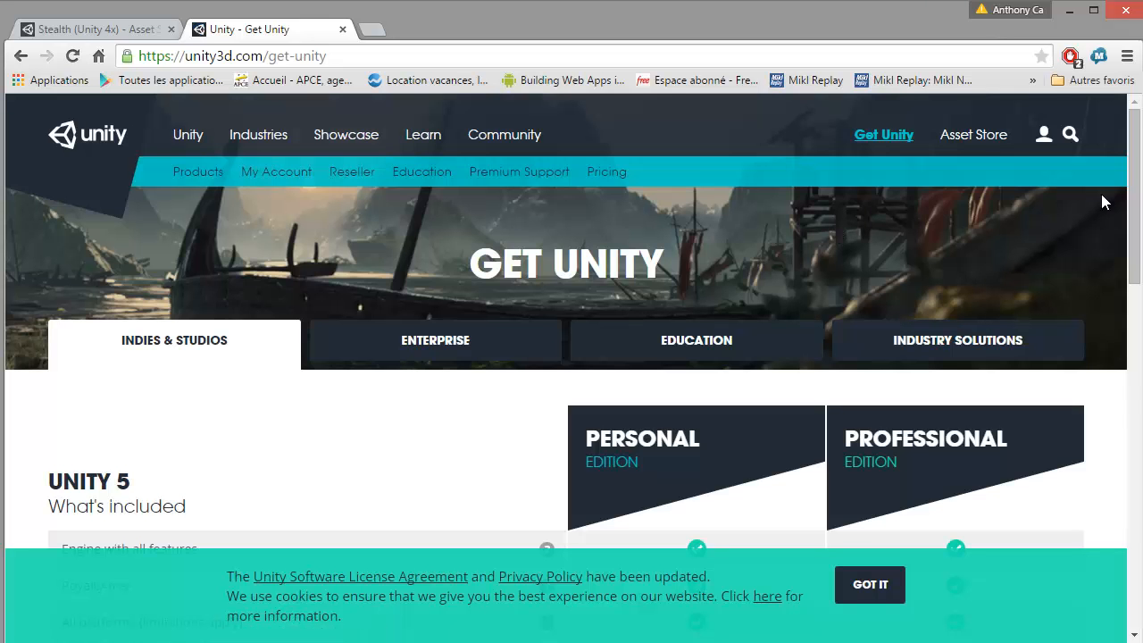
# Compare the features included in Unity 5's Personal and Professional editions, down to the download and pricing options.
pyautogui.scroll(-2, 1136, 217)
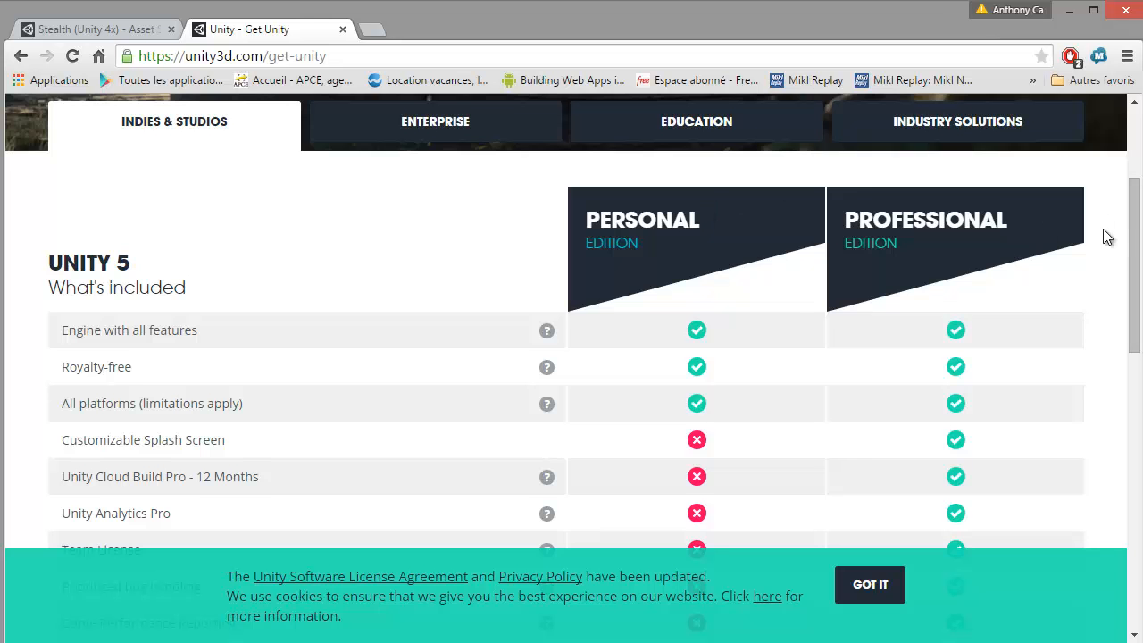
pyautogui.moveTo(1134, 217); pyautogui.dragTo(1133, 189)
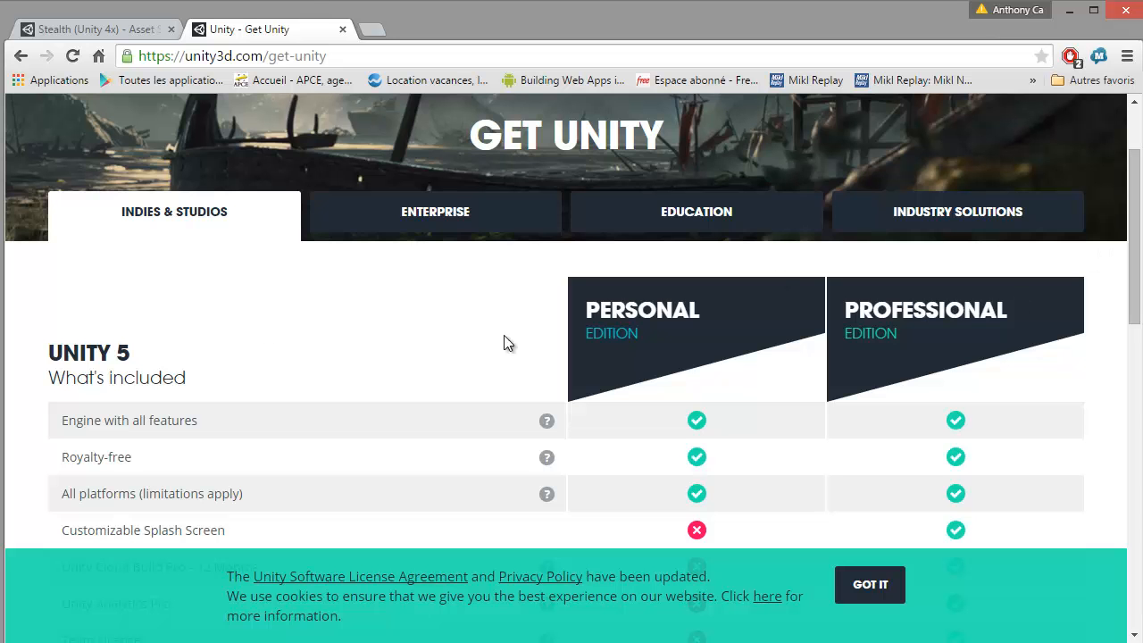
pyautogui.moveTo(130, 352); pyautogui.dragTo(45, 351)
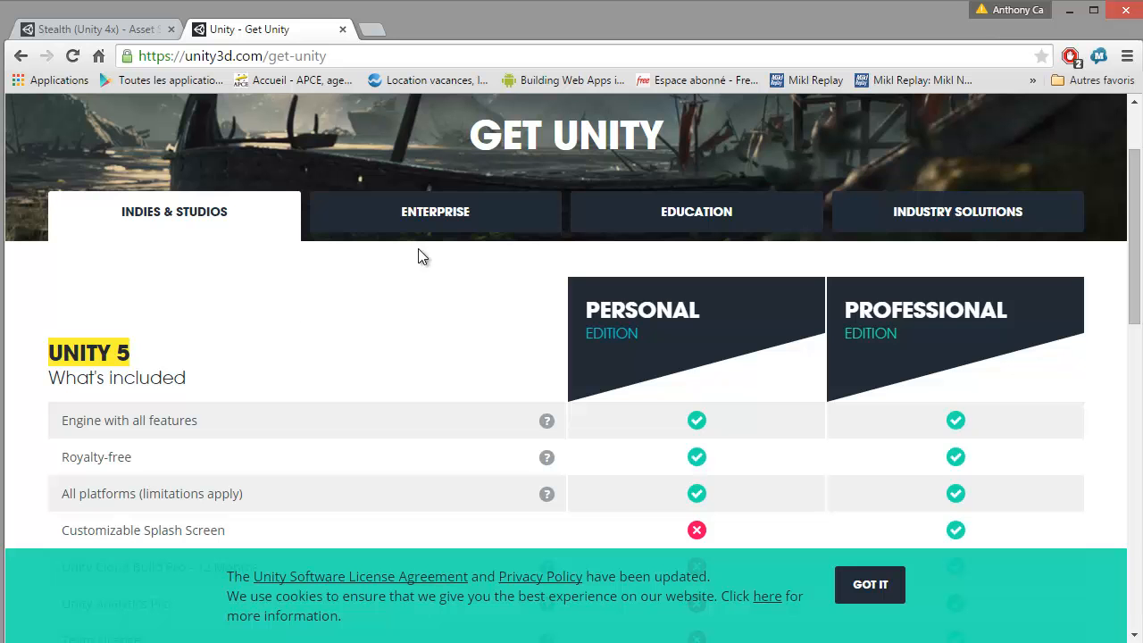
pyautogui.moveTo(716, 310); pyautogui.dragTo(582, 390)
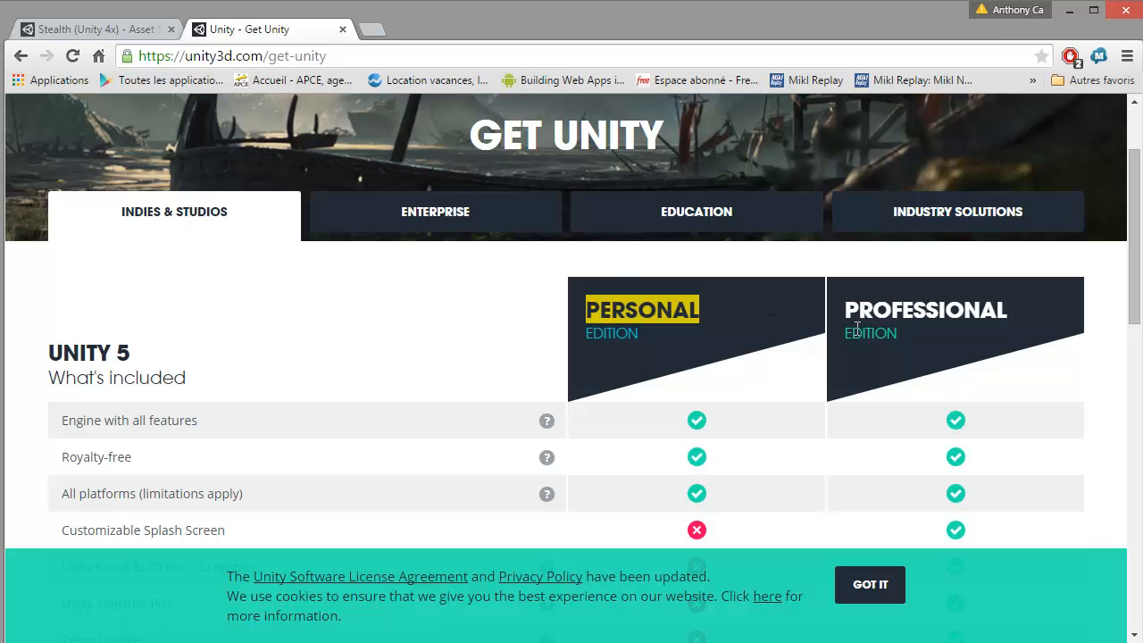
pyautogui.moveTo(1011, 310); pyautogui.dragTo(969, 307)
pyautogui.moveTo(1136, 222); pyautogui.dragTo(1137, 305)
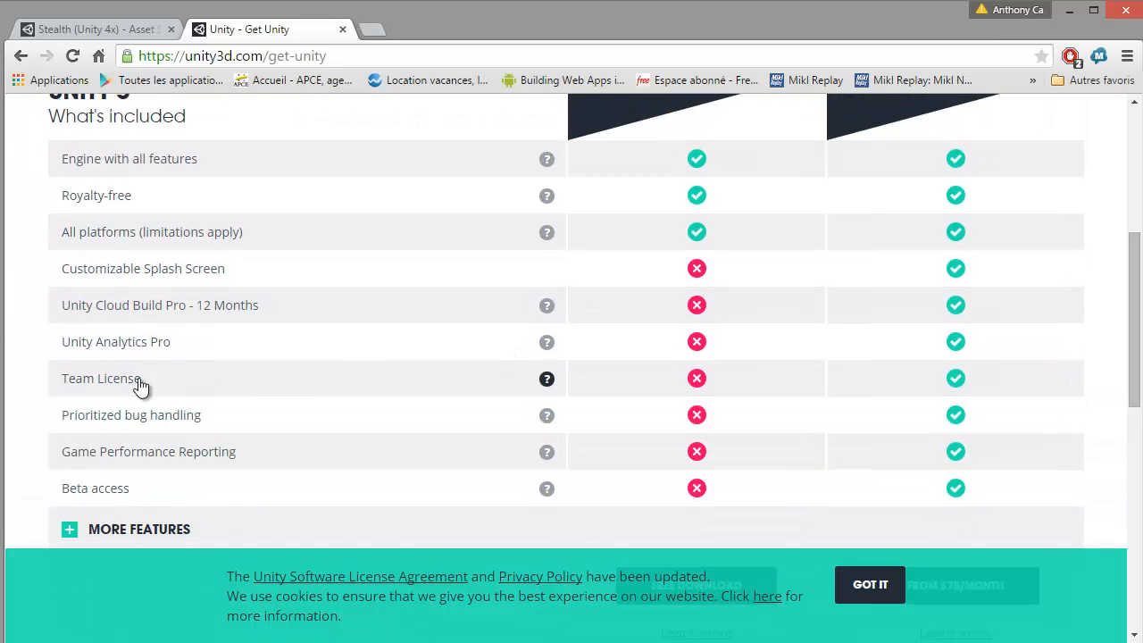
pyautogui.moveTo(143, 388); pyautogui.dragTo(53, 385)
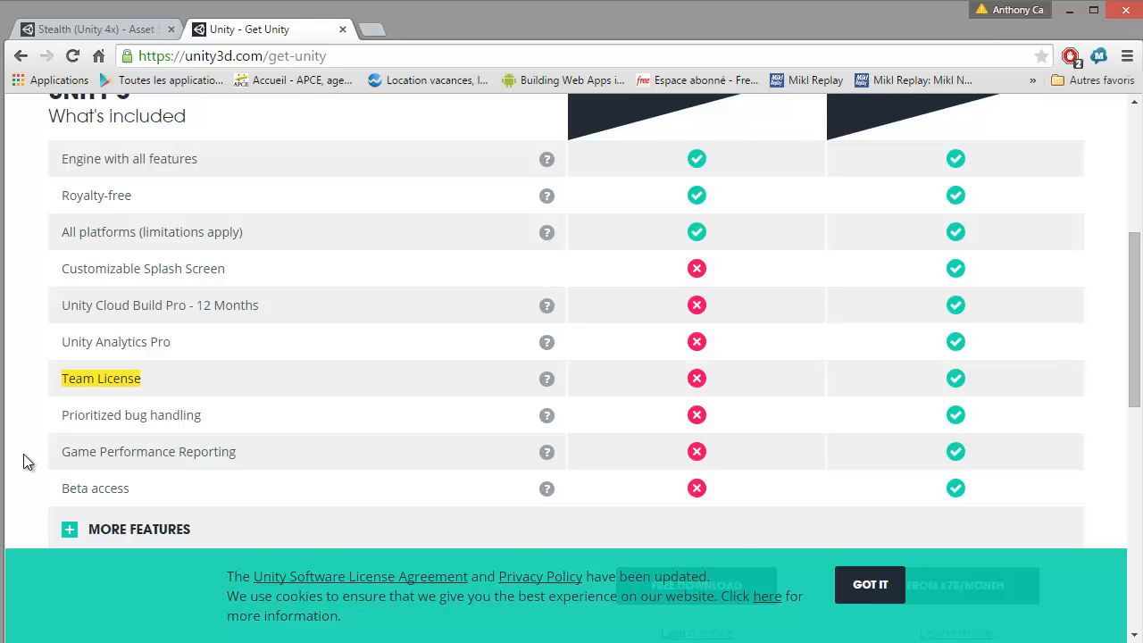
pyautogui.scroll(4, 483, 479)
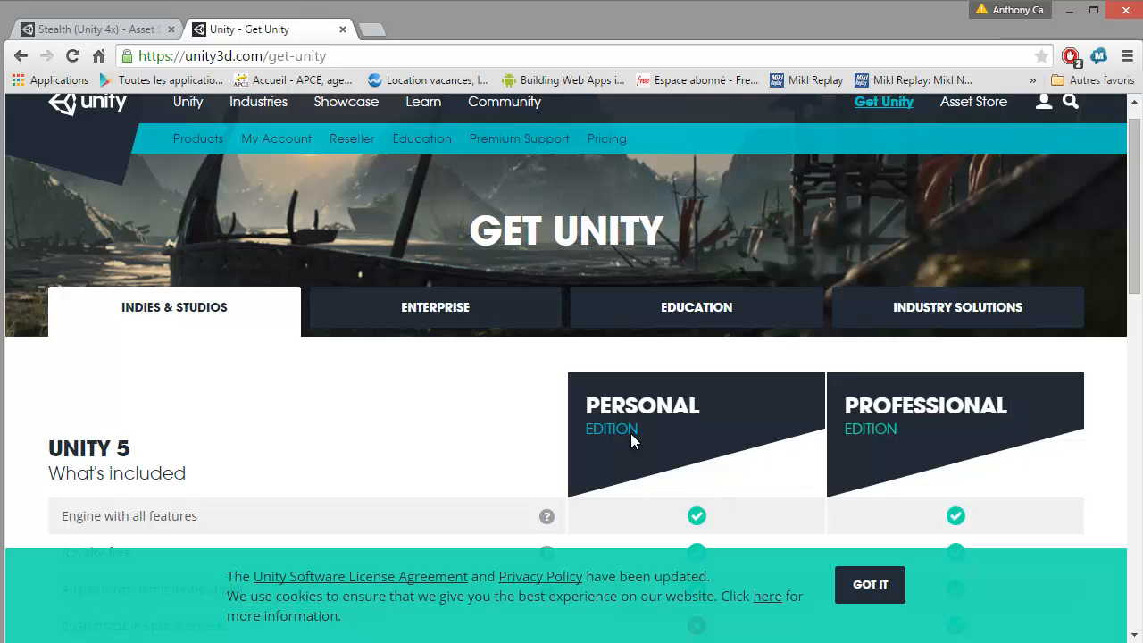
pyautogui.scroll(-8, 573, 406)
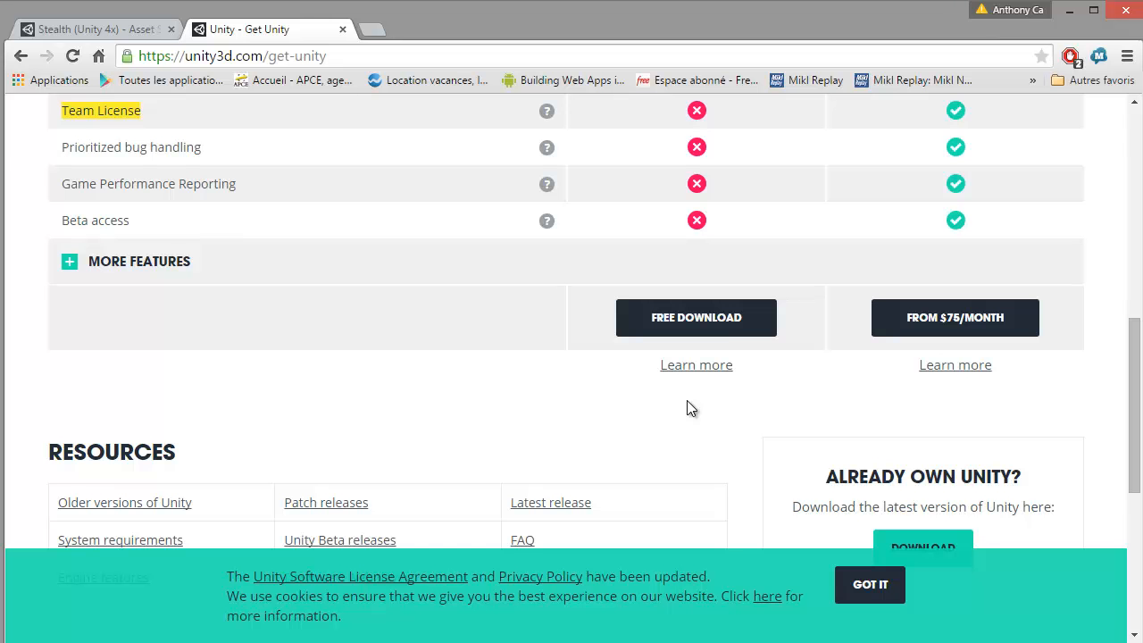
pyautogui.scroll(8, 642, 319)
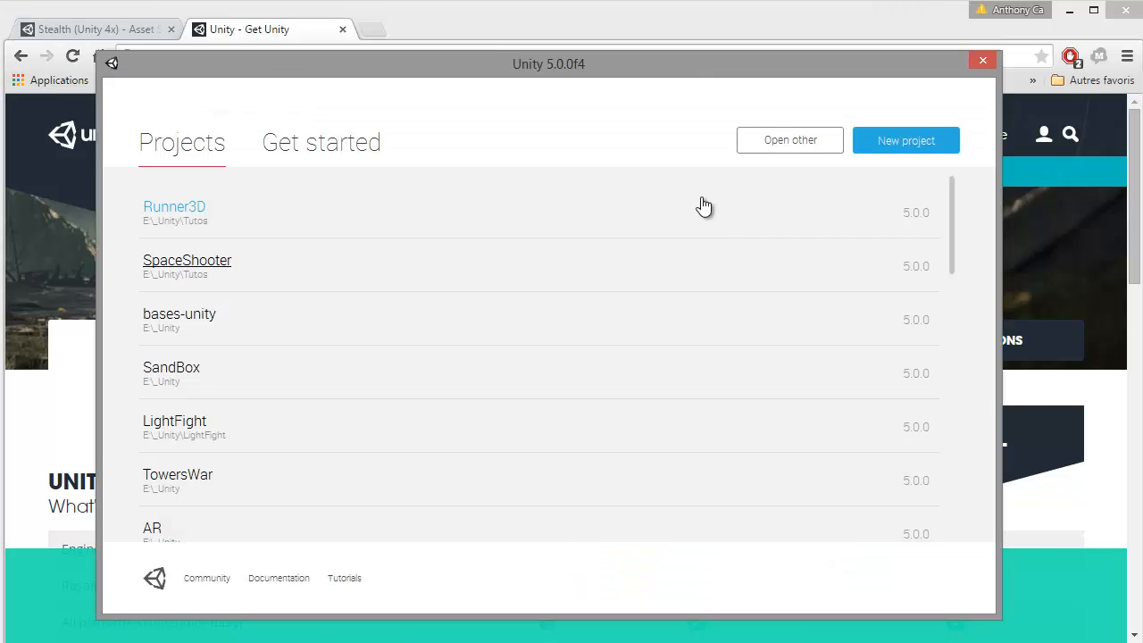
# Reposition the Unity 5 launcher window and view its Get started page before returning to the project list.
pyautogui.moveTo(578, 66); pyautogui.dragTo(614, 79)
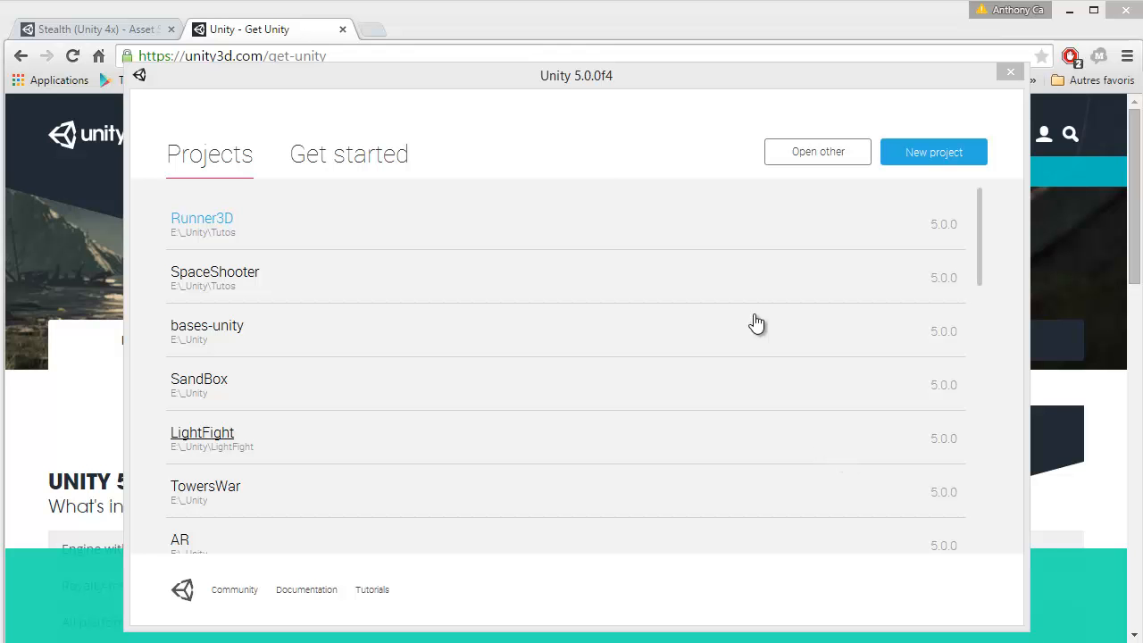
pyautogui.click(573, 124)
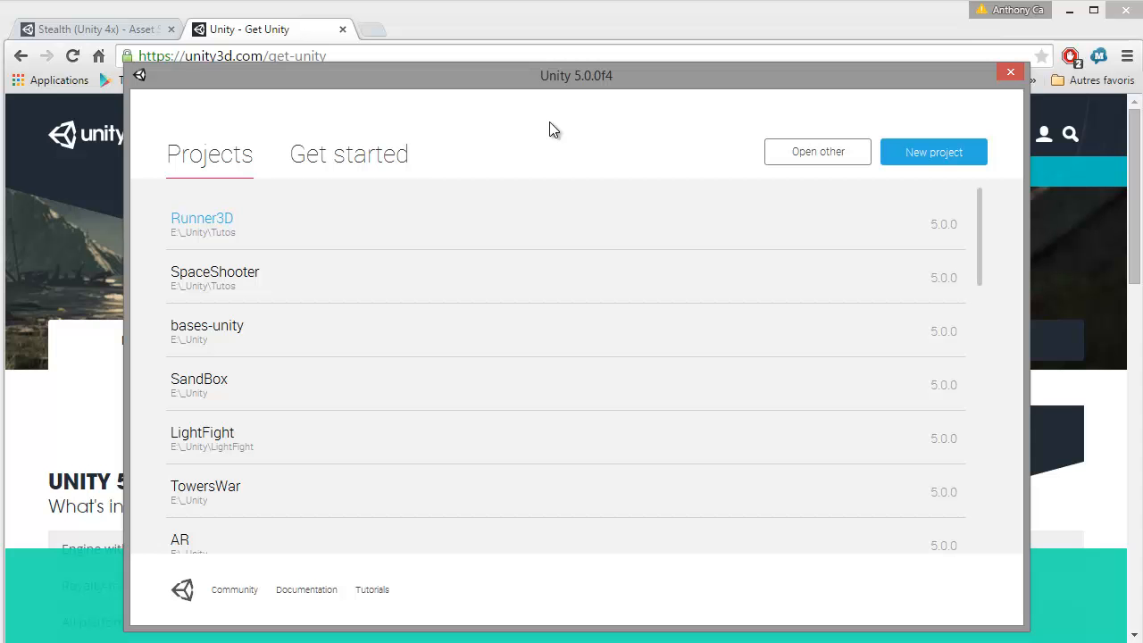
pyautogui.click(366, 158)
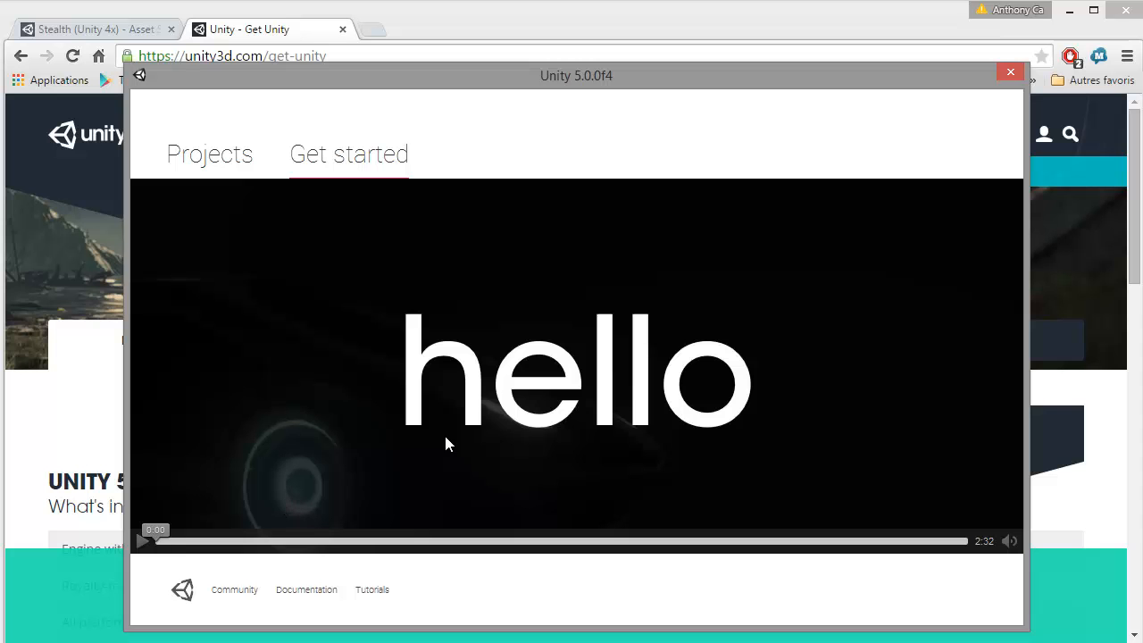
pyautogui.click(211, 157)
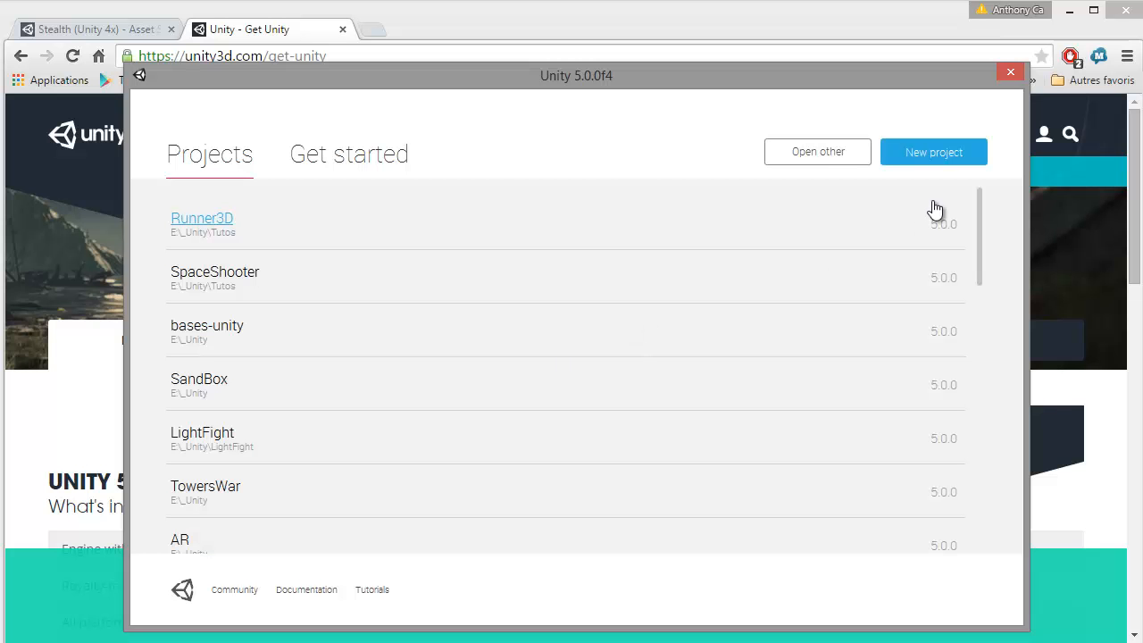
# Start a new project named FormationUnity5 and set its location to E:\_Unity\.
pyautogui.click(931, 155)
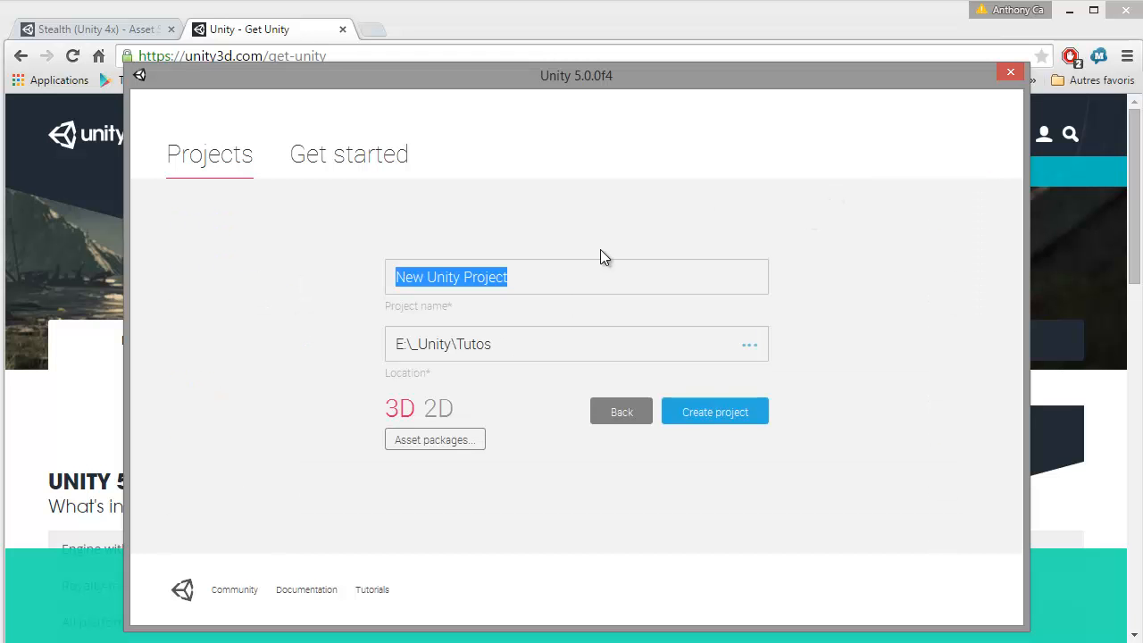
pyautogui.write('orma')
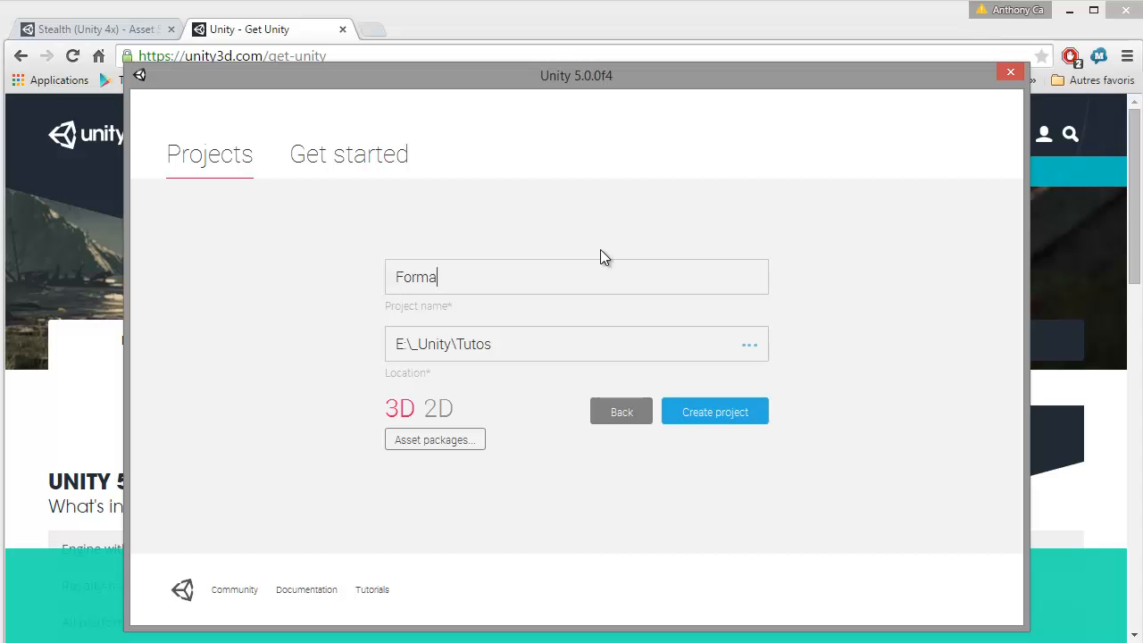
pyautogui.write('tionUnity5')
pyautogui.moveTo(462, 344); pyautogui.dragTo(491, 344)
pyautogui.press('BackSpace')
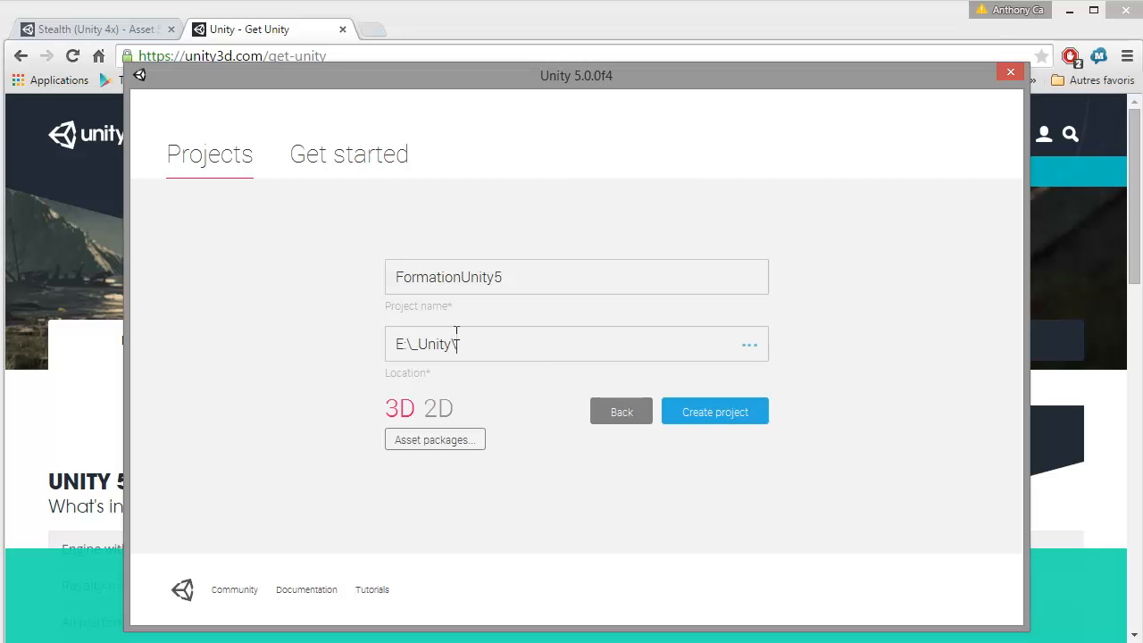
pyautogui.press('BackSpace')
# Set the new project's type to 3D and create the project.
pyautogui.click(442, 415)
pyautogui.click(406, 410)
pyautogui.click(447, 410)
pyautogui.click(406, 409)
pyautogui.click(717, 420)
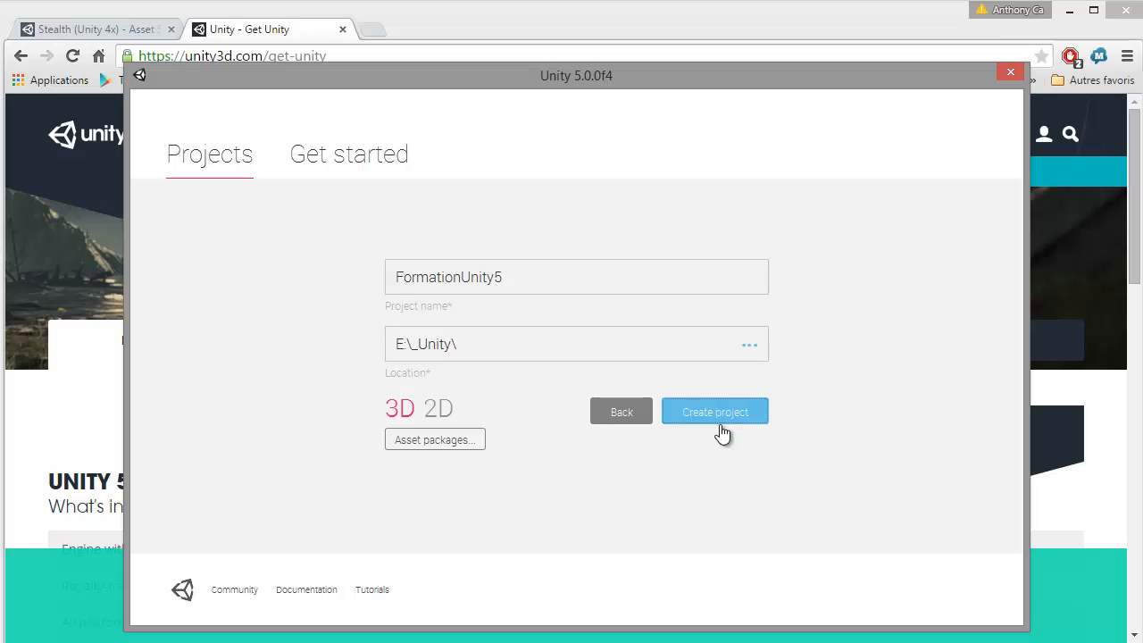
pyautogui.click(718, 415)
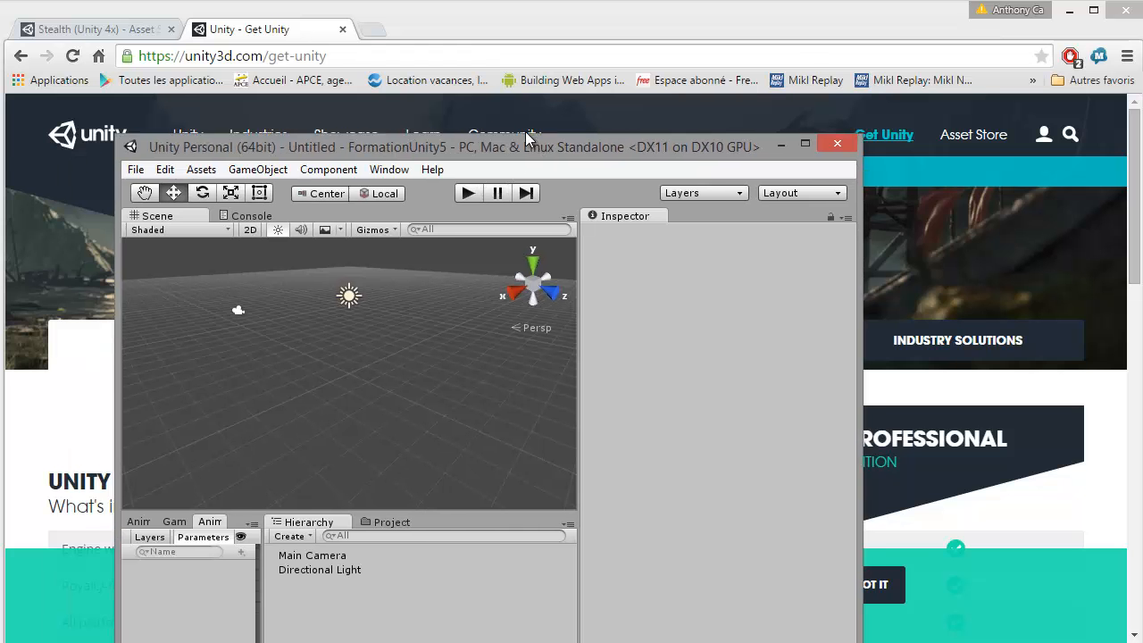
# Move the Unity editor window to the screen's upper-left corner and enlarge it to the full screen width.
pyautogui.moveTo(527, 139); pyautogui.dragTo(411, 4)
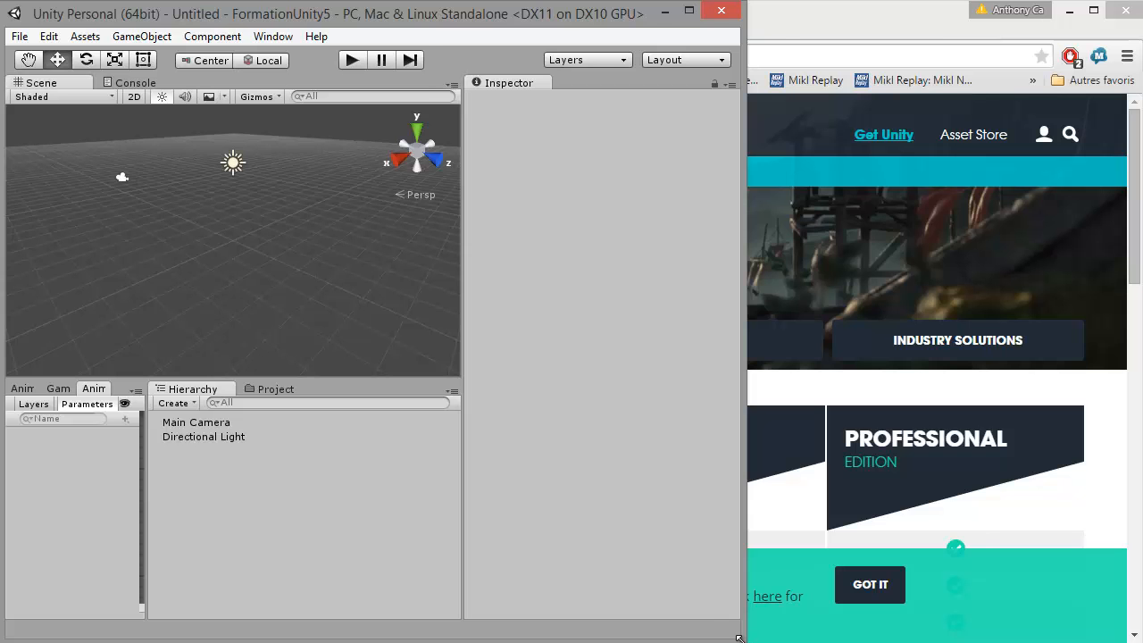
pyautogui.moveTo(740, 638); pyautogui.dragTo(1141, 640)
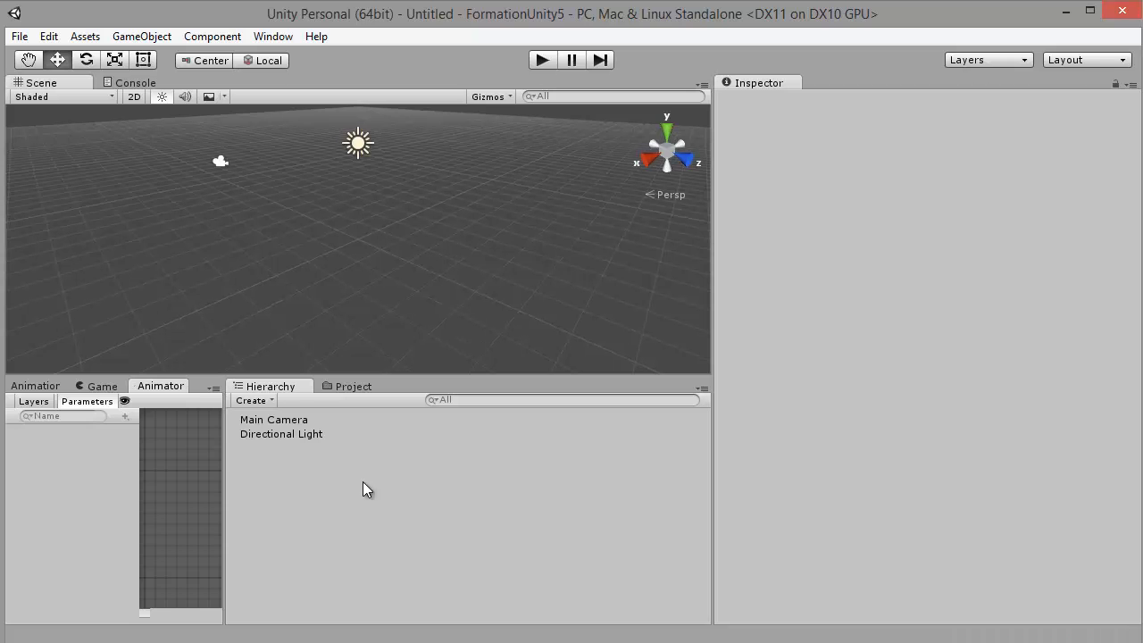
# Dock the Game view beside the Scene and Console views, and narrow the Inspector with the Hierarchy stacked above the Project panel.
pyautogui.click(107, 387)
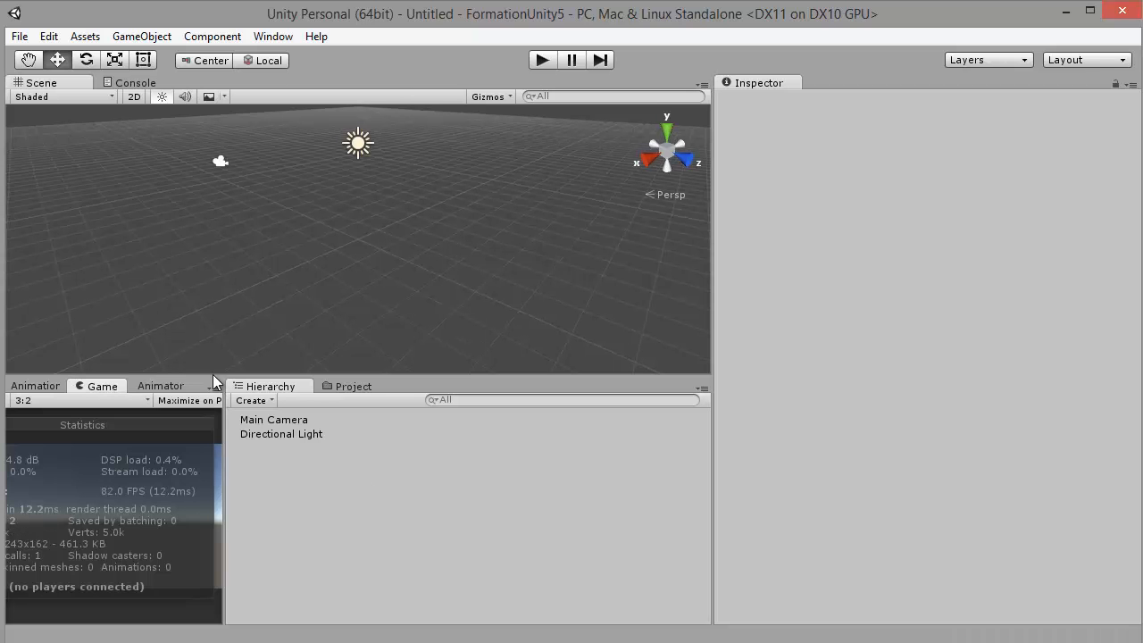
pyautogui.moveTo(105, 387); pyautogui.dragTo(321, 85)
pyautogui.moveTo(713, 233); pyautogui.dragTo(991, 235)
pyautogui.moveTo(509, 390); pyautogui.dragTo(707, 361)
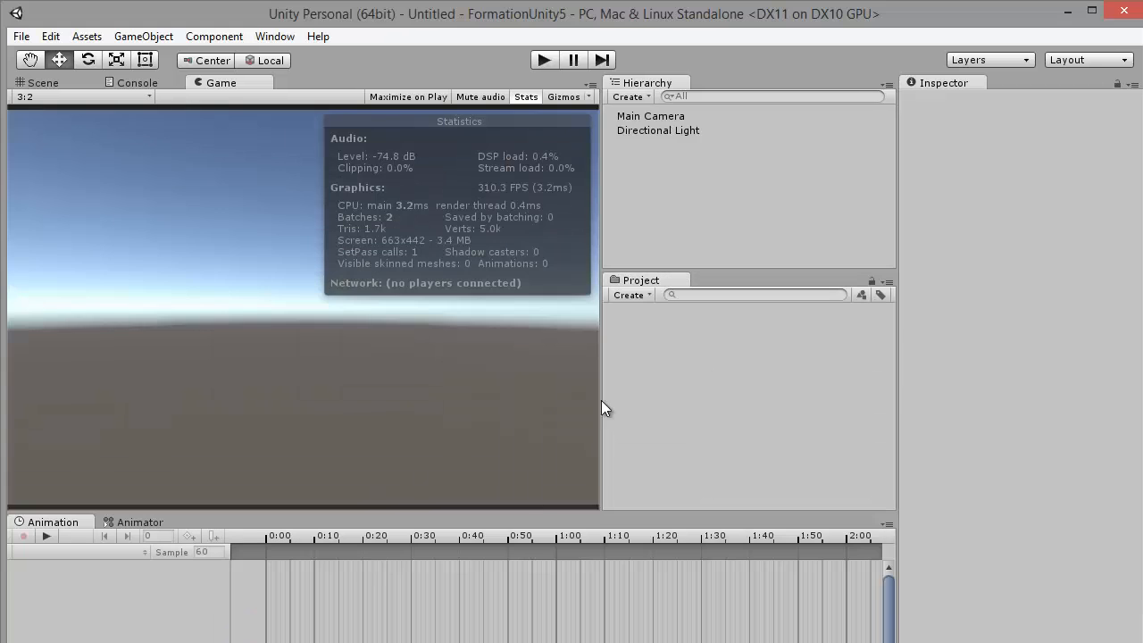
# Dock the Console beside the Animator view and enlarge the Scene view in both width and height.
pyautogui.moveTo(134, 89); pyautogui.dragTo(203, 523)
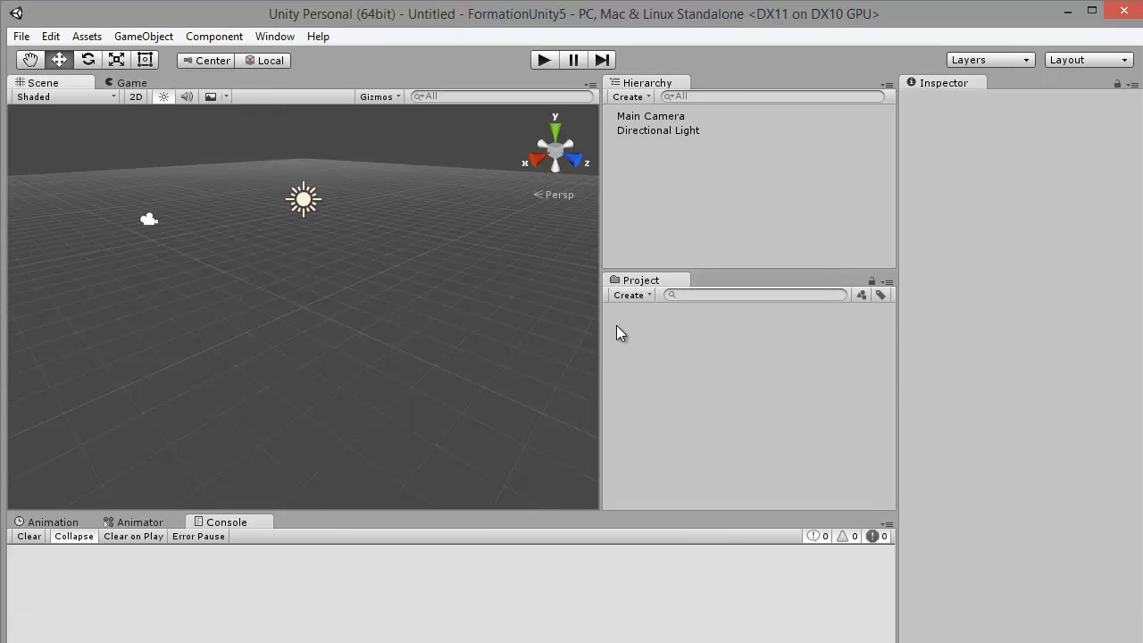
pyautogui.moveTo(602, 331); pyautogui.dragTo(746, 334)
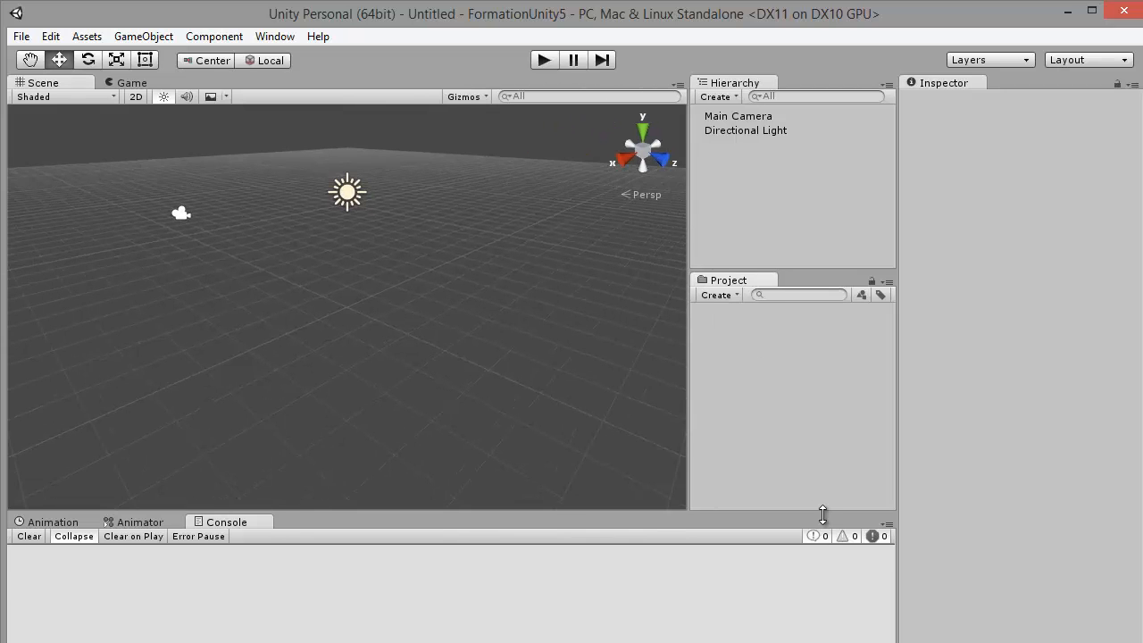
pyautogui.moveTo(821, 515); pyautogui.dragTo(822, 542)
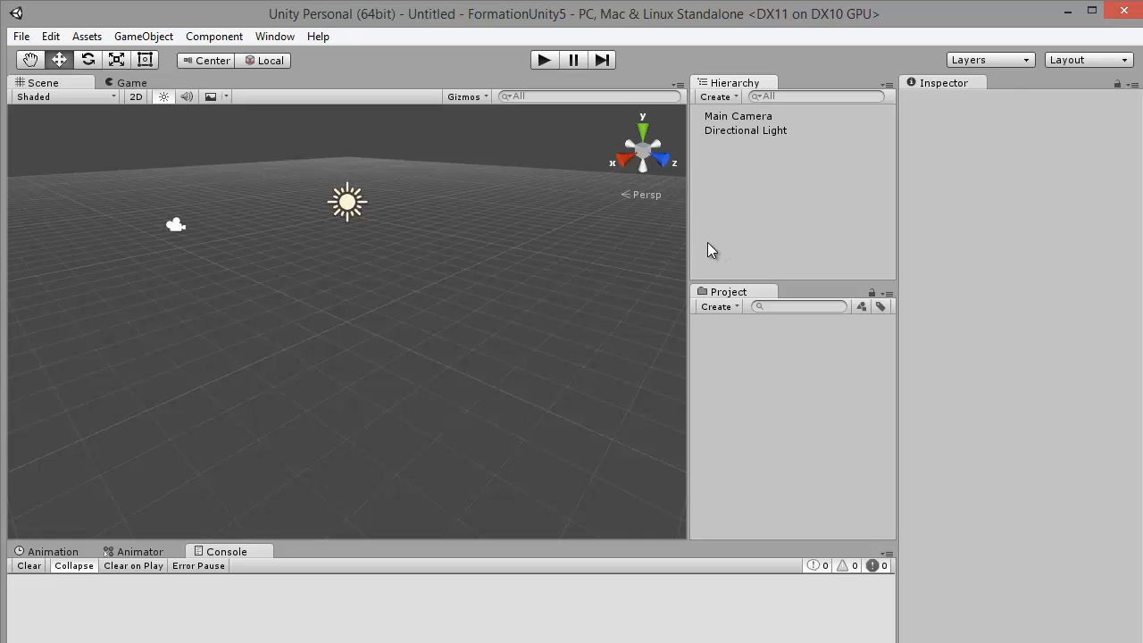
# Examine the empty scene's camera and directional light from several angles and distances.
pyautogui.moveTo(607, 268); pyautogui.dragTo(450, 272, button='right')
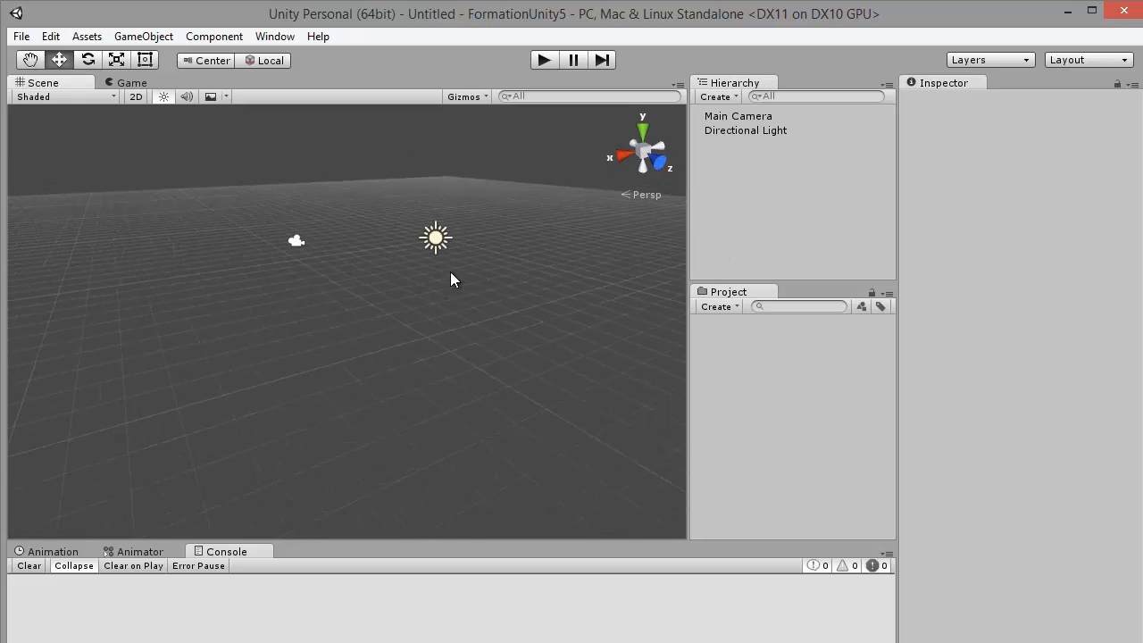
pyautogui.moveTo(451, 273); pyautogui.dragTo(467, 384, button='middle')
pyautogui.moveTo(475, 326); pyautogui.dragTo(508, 268, button='middle')
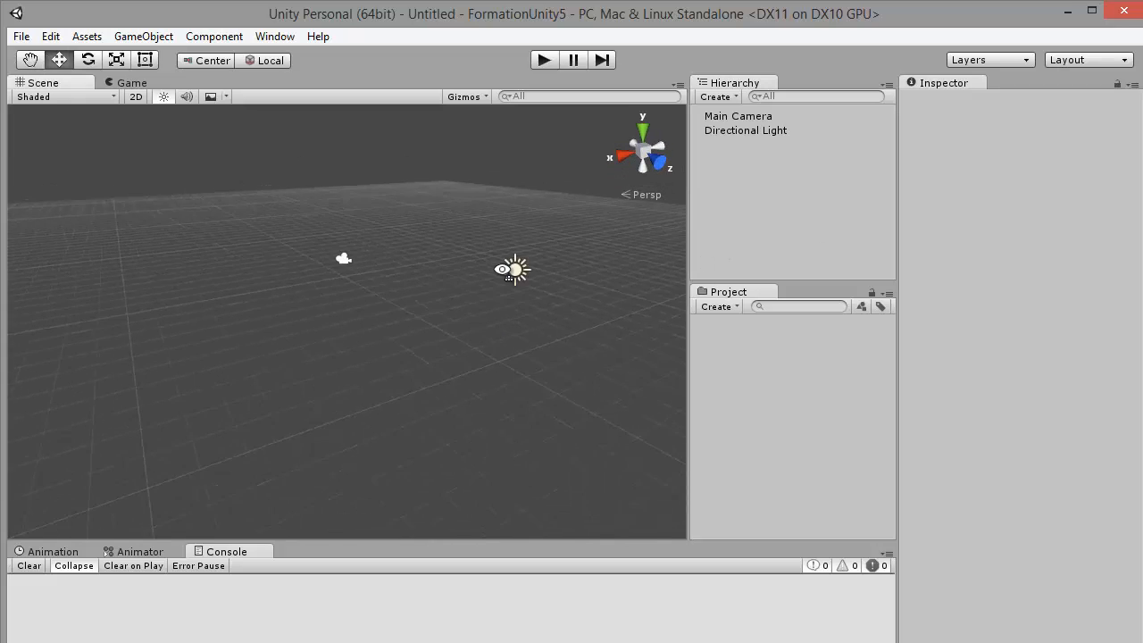
pyautogui.moveTo(509, 268); pyautogui.dragTo(562, 296, button='right')
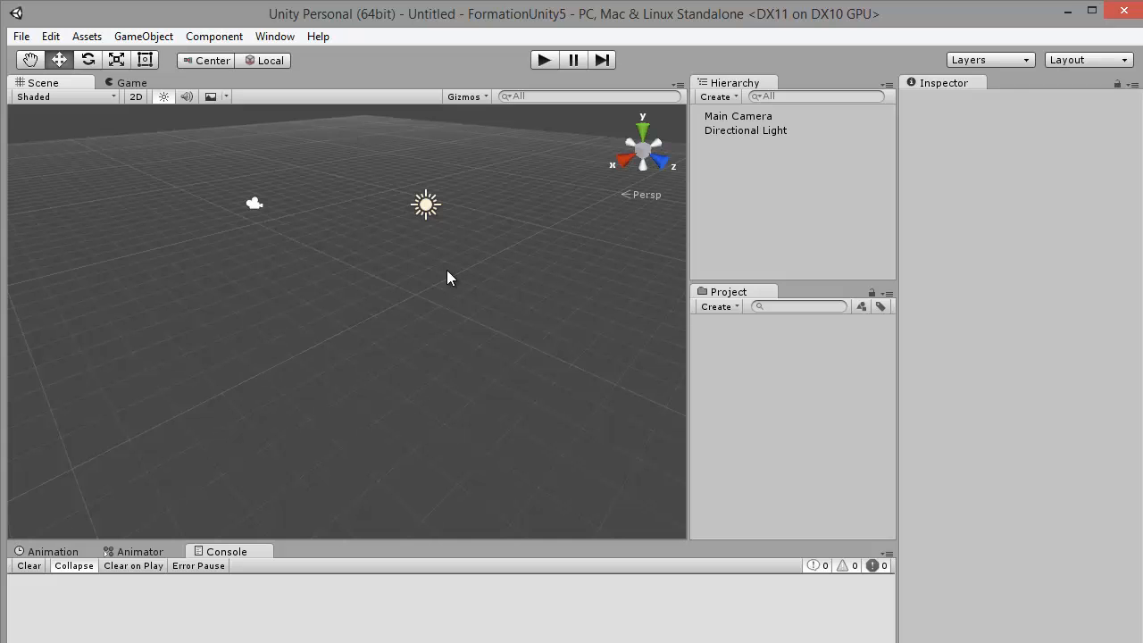
pyautogui.moveTo(446, 276); pyautogui.dragTo(377, 183, button='right')
pyautogui.moveTo(494, 282); pyautogui.dragTo(453, 355, button='middle')
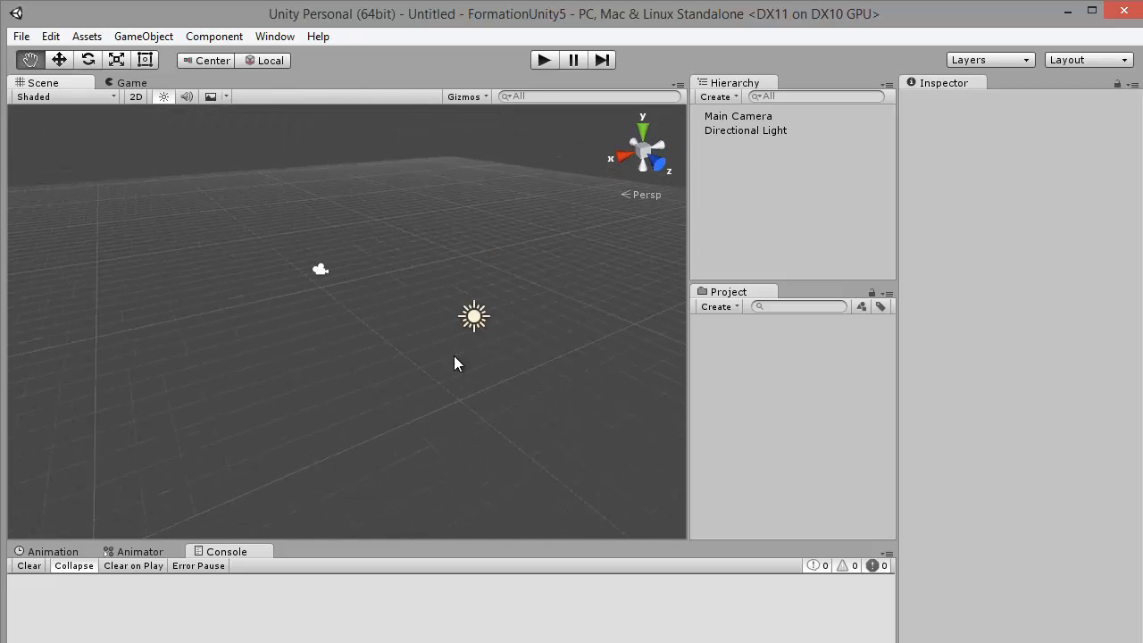
pyautogui.scroll(3, 462, 319)
pyautogui.moveTo(462, 319); pyautogui.dragTo(648, 362, button='right')
pyautogui.moveTo(448, 337); pyautogui.dragTo(393, 261, button='middle')
pyautogui.moveTo(391, 291); pyautogui.dragTo(340, 306, button='right')
# Add a 3D cube to the scene and raise it along the Y axis to about 1.41.
pyautogui.click(134, 36)
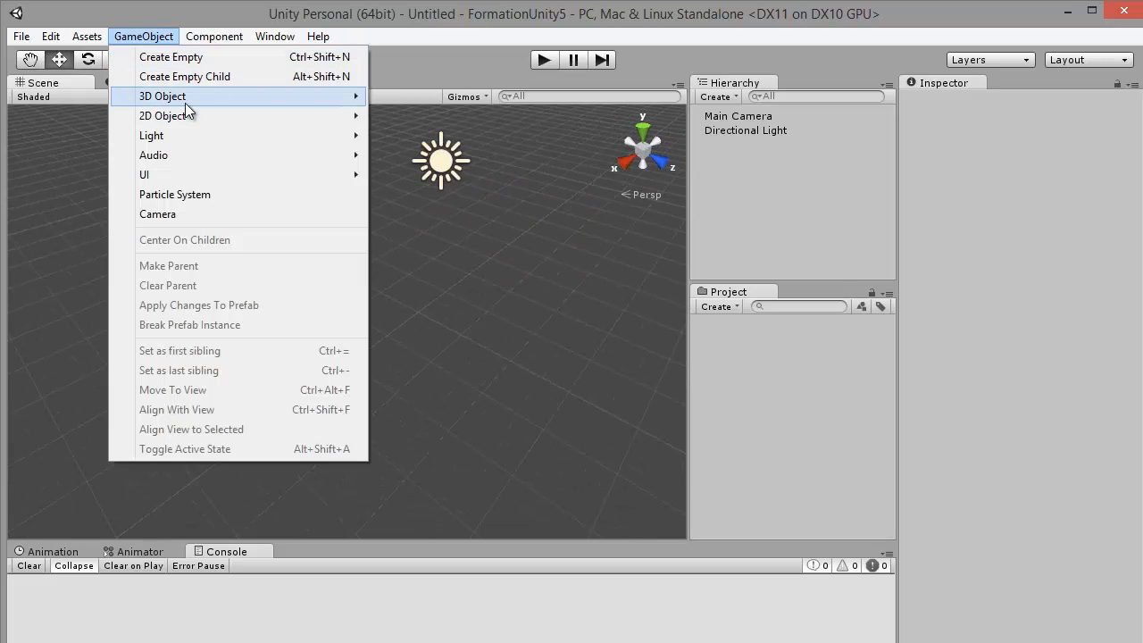
pyautogui.moveTo(186, 99)
pyautogui.click(411, 95)
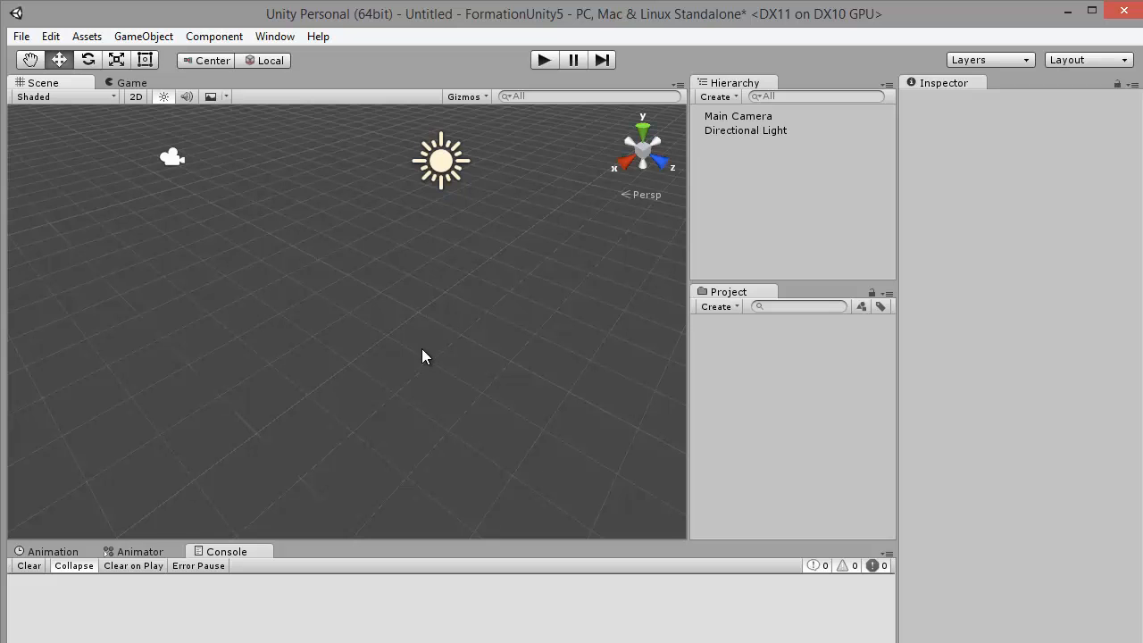
pyautogui.moveTo(455, 370); pyautogui.dragTo(432, 366, button='right')
pyautogui.moveTo(432, 367); pyautogui.dragTo(421, 331, button='middle')
pyautogui.scroll(4, 420, 329)
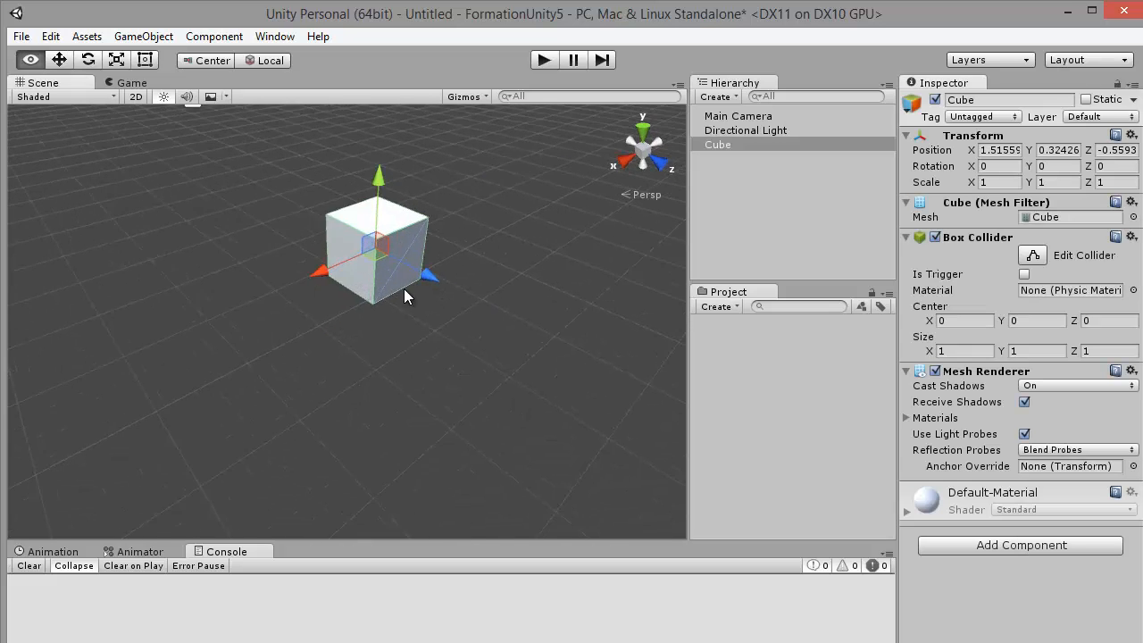
pyautogui.moveTo(404, 288); pyautogui.dragTo(377, 229, button='right')
pyautogui.moveTo(378, 258); pyautogui.dragTo(398, 209)
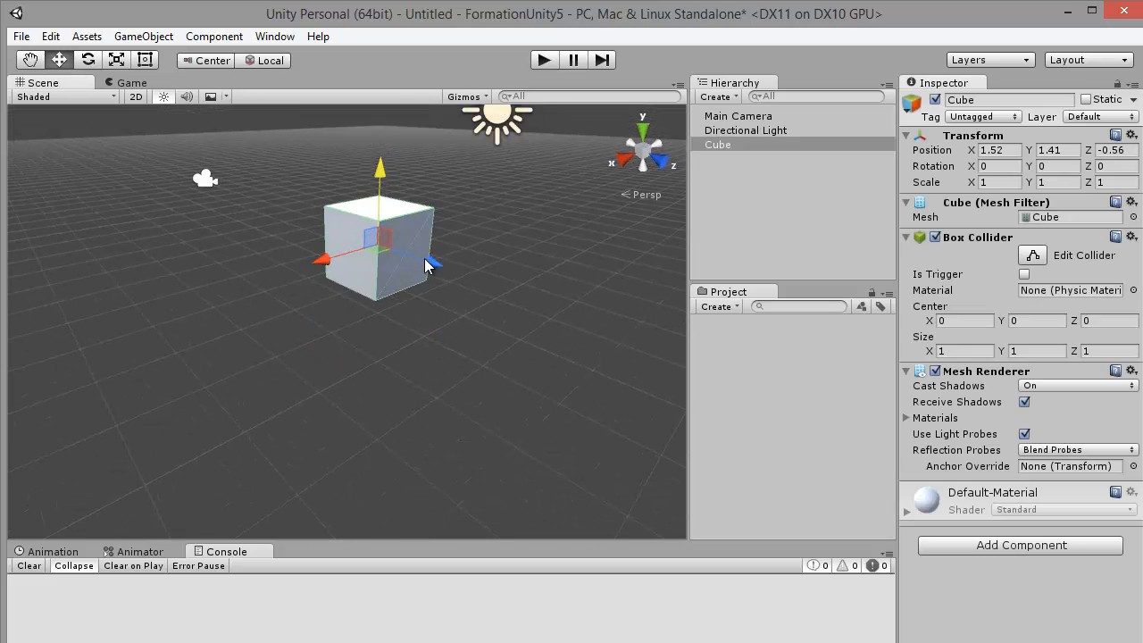
# Move the cube along Z to about -0.91 and rotate it to about 22.6° on X and 49.2° on Y.
pyautogui.moveTo(430, 267); pyautogui.dragTo(344, 268)
pyautogui.click(87, 60)
# Scale the cube into a flat slab of about 5.02 on X, 0.75 on Y and 2.97 on Z.
pyautogui.click(117, 60)
pyautogui.moveTo(413, 207); pyautogui.dragTo(420, 202)
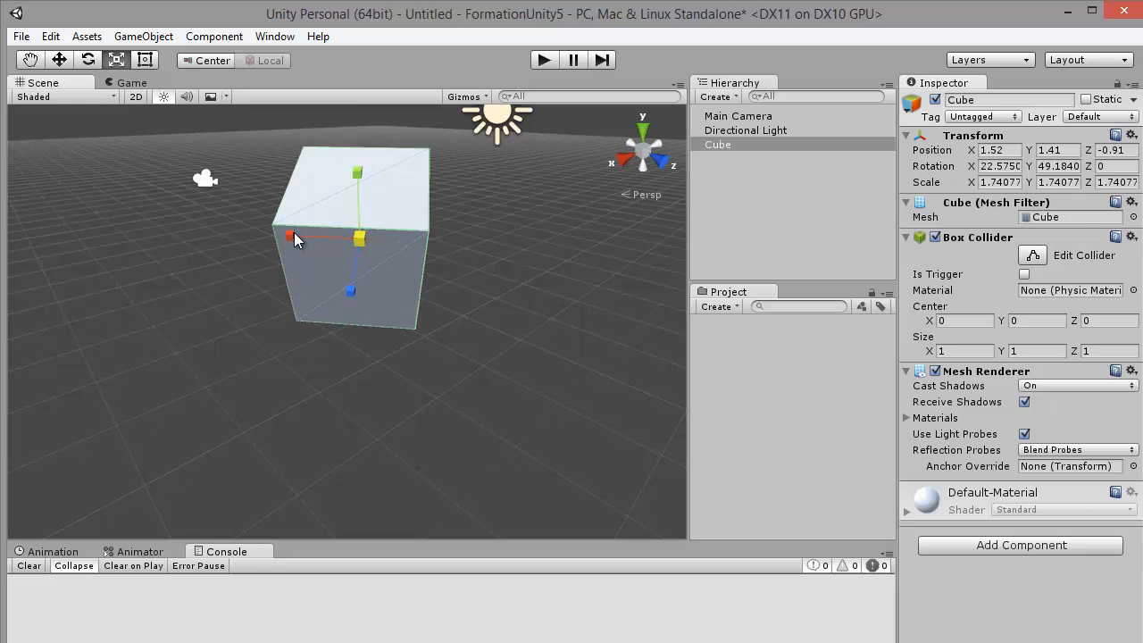
pyautogui.moveTo(294, 235); pyautogui.dragTo(161, 217)
pyautogui.moveTo(355, 287); pyautogui.dragTo(347, 324)
pyautogui.moveTo(354, 199); pyautogui.dragTo(399, 198)
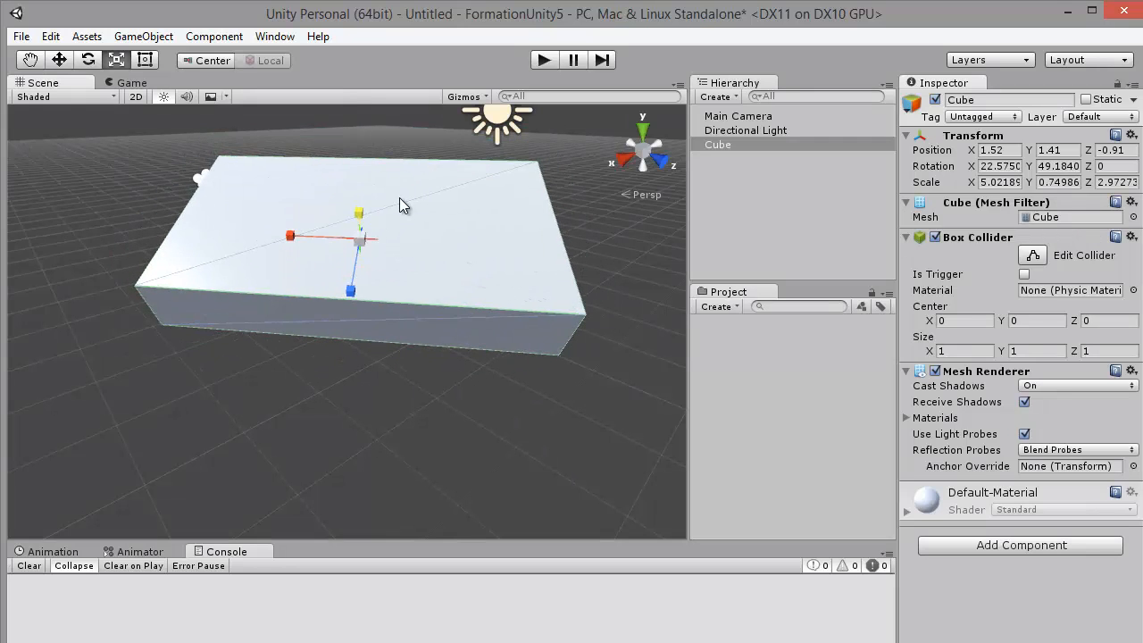
# Examine the slab from several angles and distances in the Scene view.
pyautogui.moveTo(390, 262); pyautogui.dragTo(207, 299, button='right')
pyautogui.scroll(-6, 367, 287)
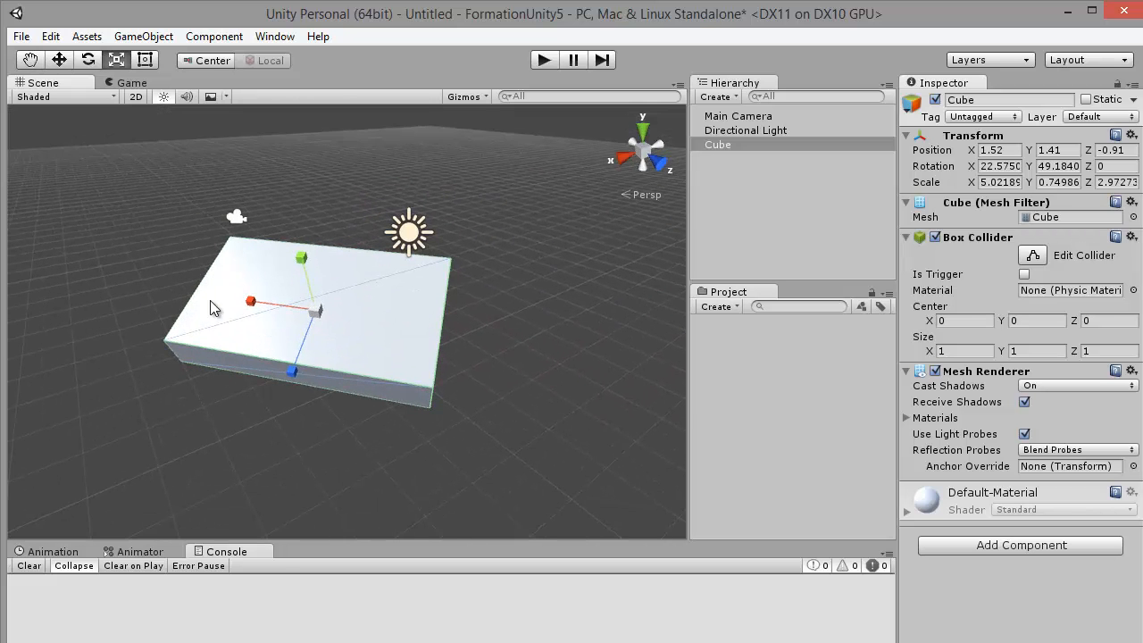
pyautogui.moveTo(429, 299); pyautogui.dragTo(597, 207, button='middle')
pyautogui.scroll(-7, 478, 251)
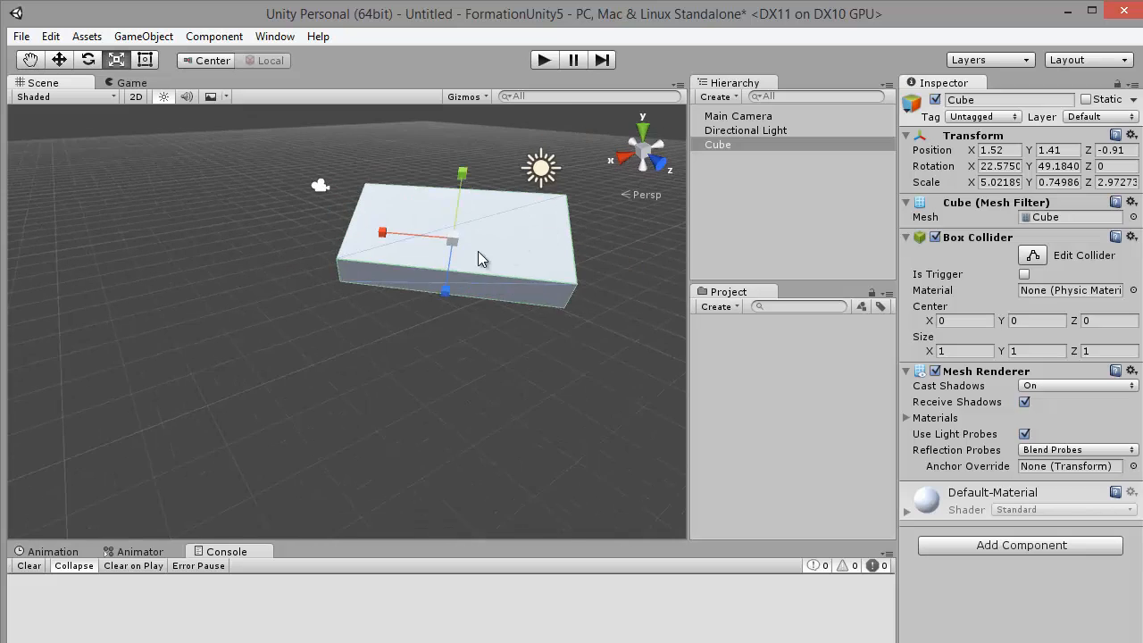
pyautogui.moveTo(379, 205); pyautogui.dragTo(451, 223, button='right')
pyautogui.moveTo(451, 223); pyautogui.dragTo(436, 292, button='middle')
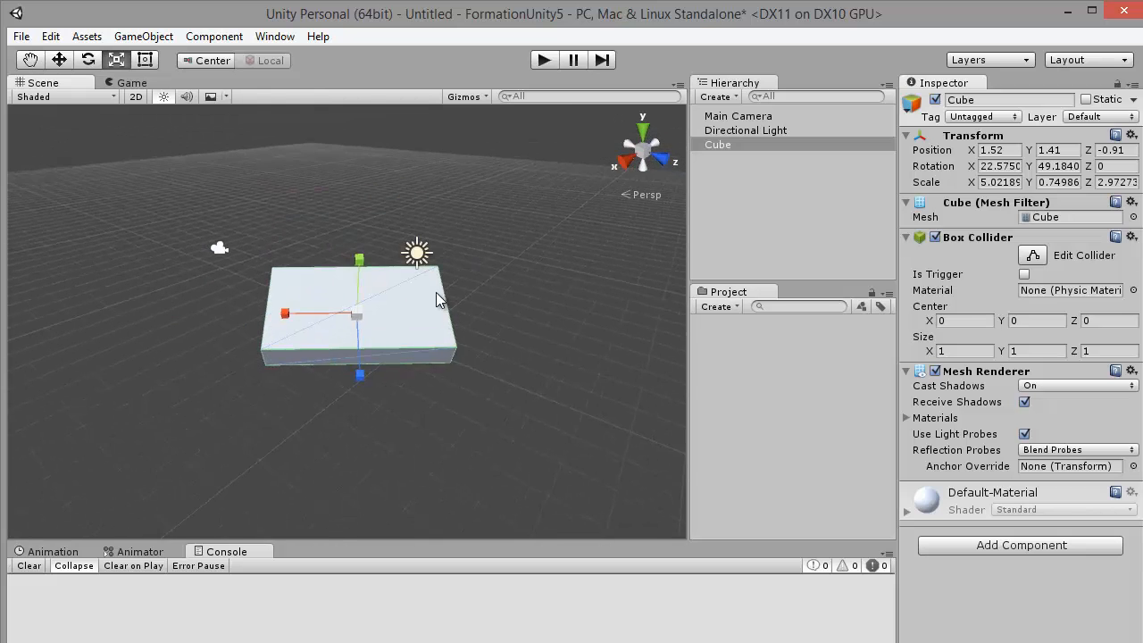
pyautogui.scroll(2, 436, 292)
pyautogui.moveTo(409, 330); pyautogui.dragTo(384, 284, button='middle')
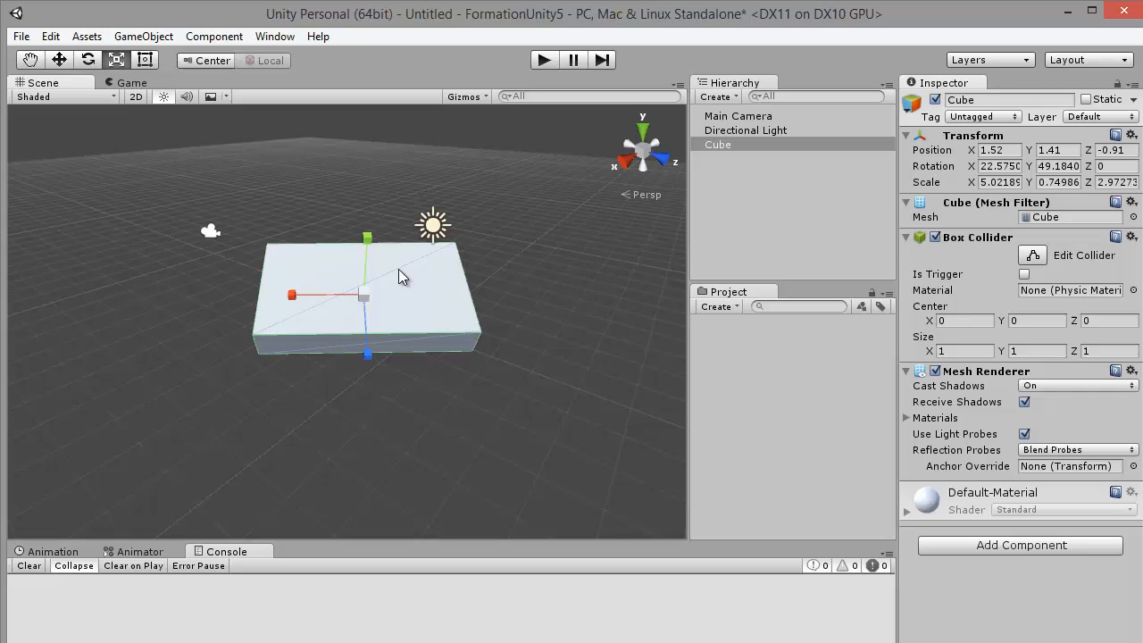
# Hide the statistics overlay in the Game view, check how the camera sees the slab, and return to the Scene view.
pyautogui.click(131, 84)
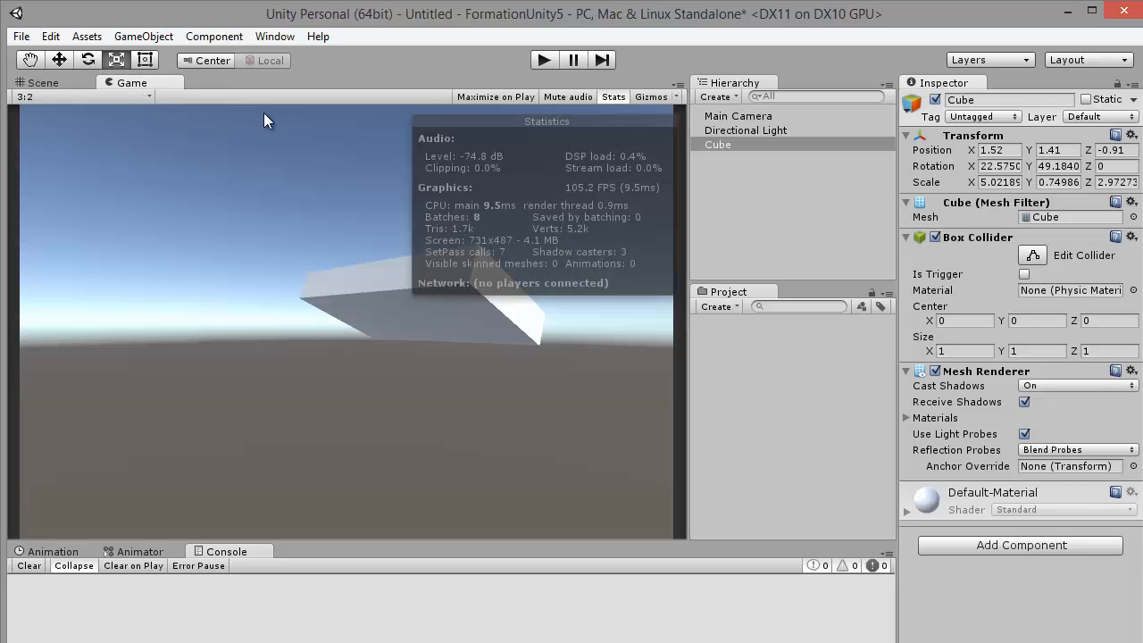
pyautogui.click(609, 96)
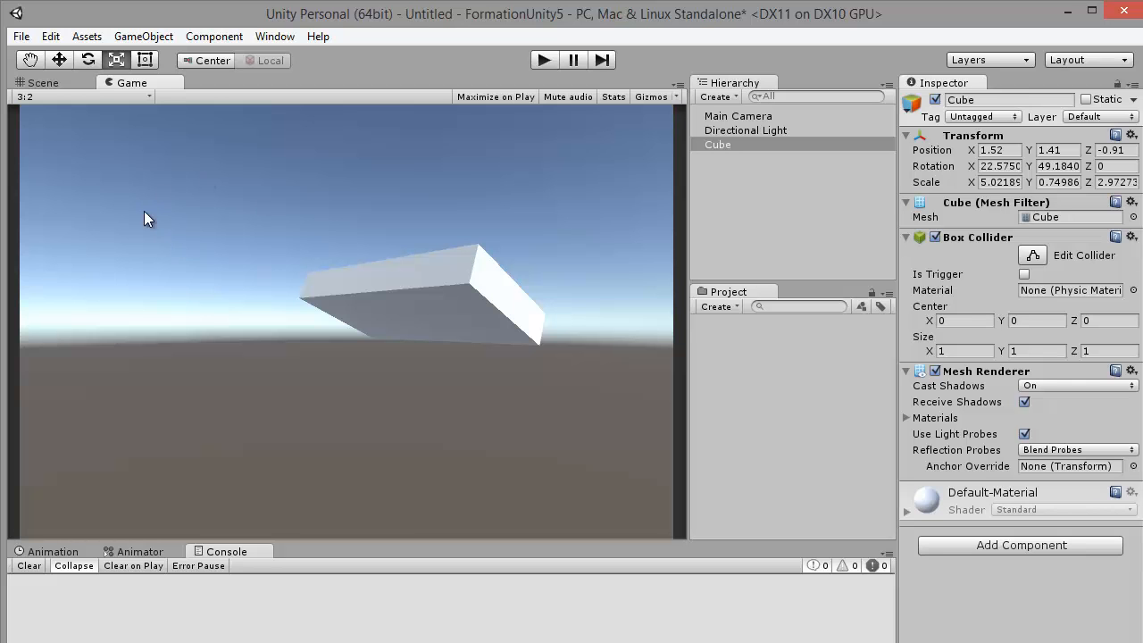
pyautogui.click(51, 84)
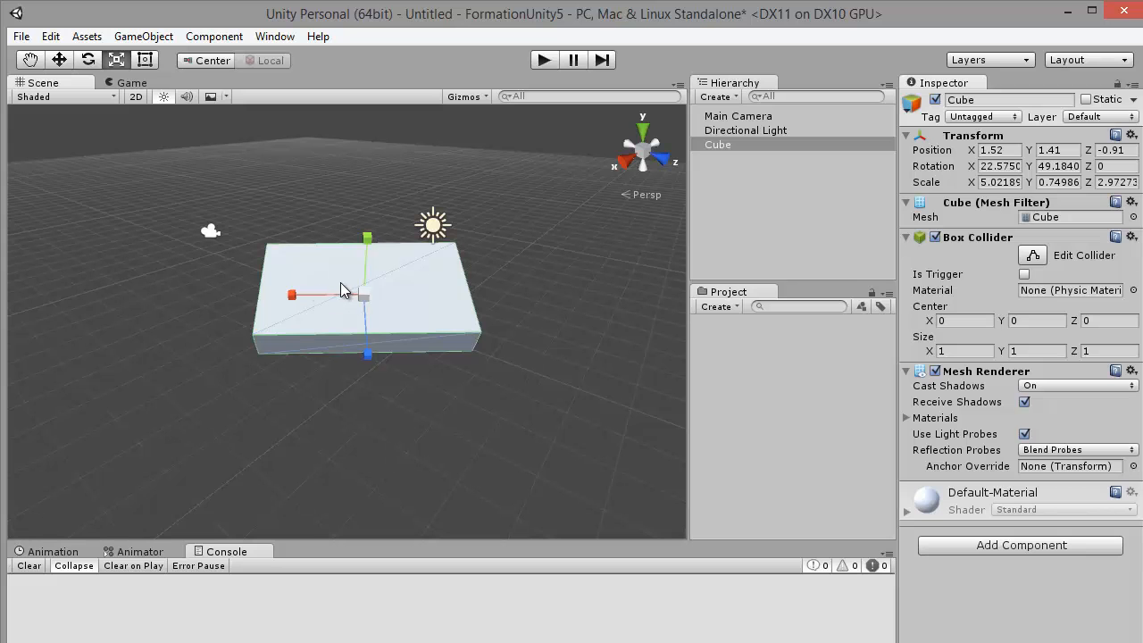
# Move the main camera to about X 6.51, Y 4.15 and turn it to about -23° around Y.
pyautogui.click(59, 60)
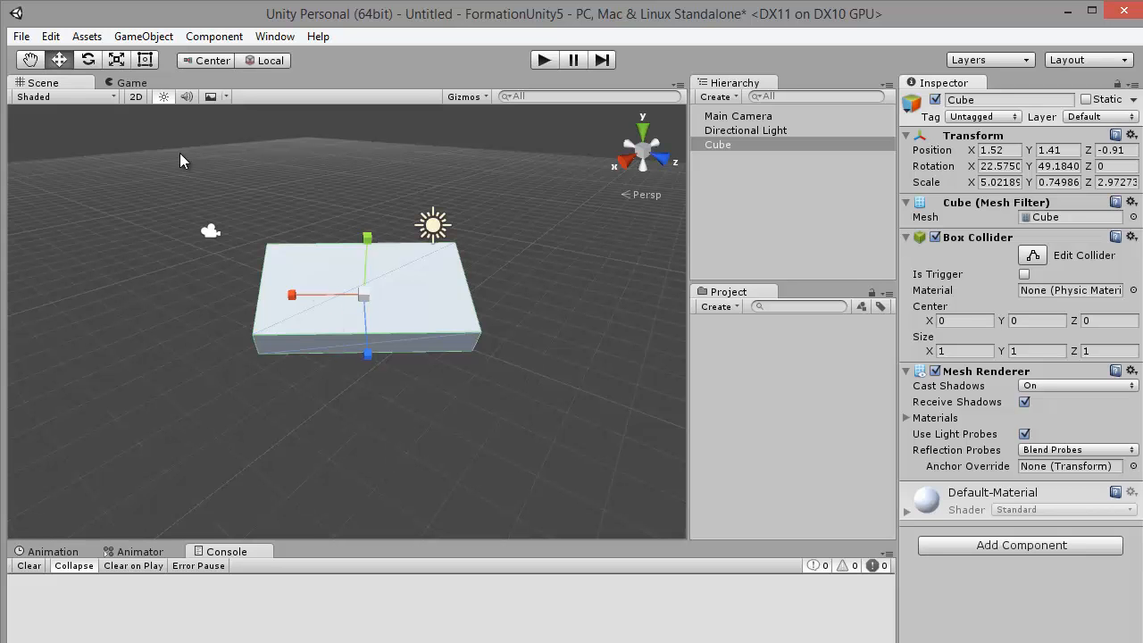
pyautogui.press('e')
pyautogui.moveTo(386, 346); pyautogui.dragTo(207, 233)
pyautogui.click(207, 232)
pyautogui.keyDown('alt'); pyautogui.moveTo(276, 307); pyautogui.dragTo(191, 152); pyautogui.keyUp('alt')
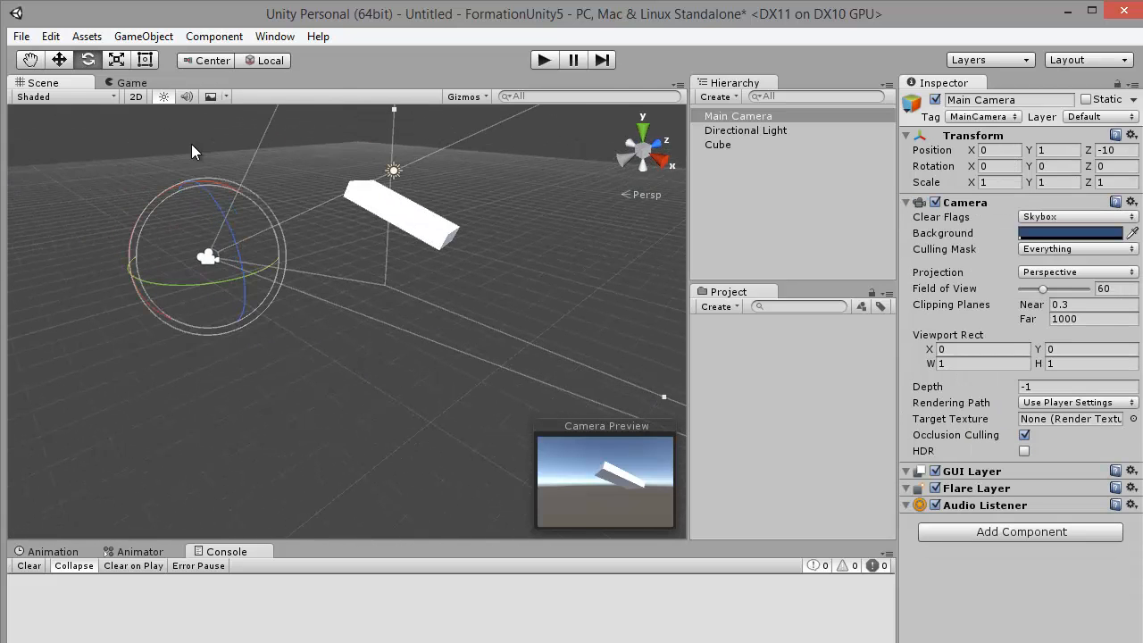
pyautogui.click(59, 60)
pyautogui.moveTo(252, 278); pyautogui.dragTo(338, 143)
pyautogui.click(88, 60)
pyautogui.moveTo(323, 204); pyautogui.dragTo(393, 212)
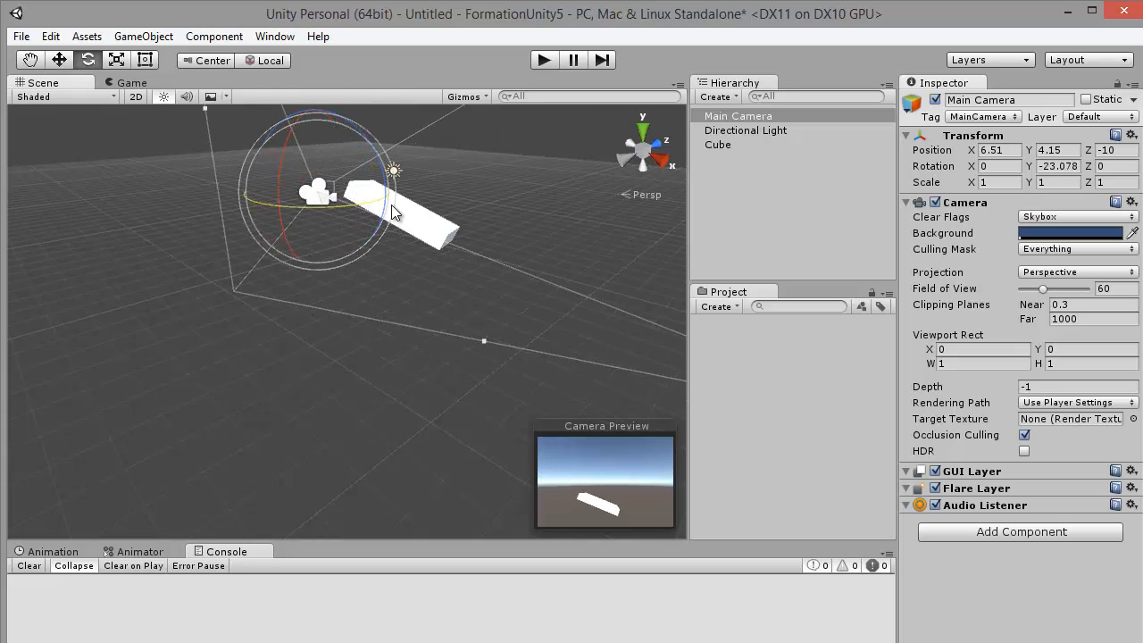
# Rotate the slab to about 14.4°, 166.2° and 21.9° on X, Y and Z and check it in the Game view.
pyautogui.click(409, 211)
pyautogui.moveTo(414, 173); pyautogui.dragTo(317, 201)
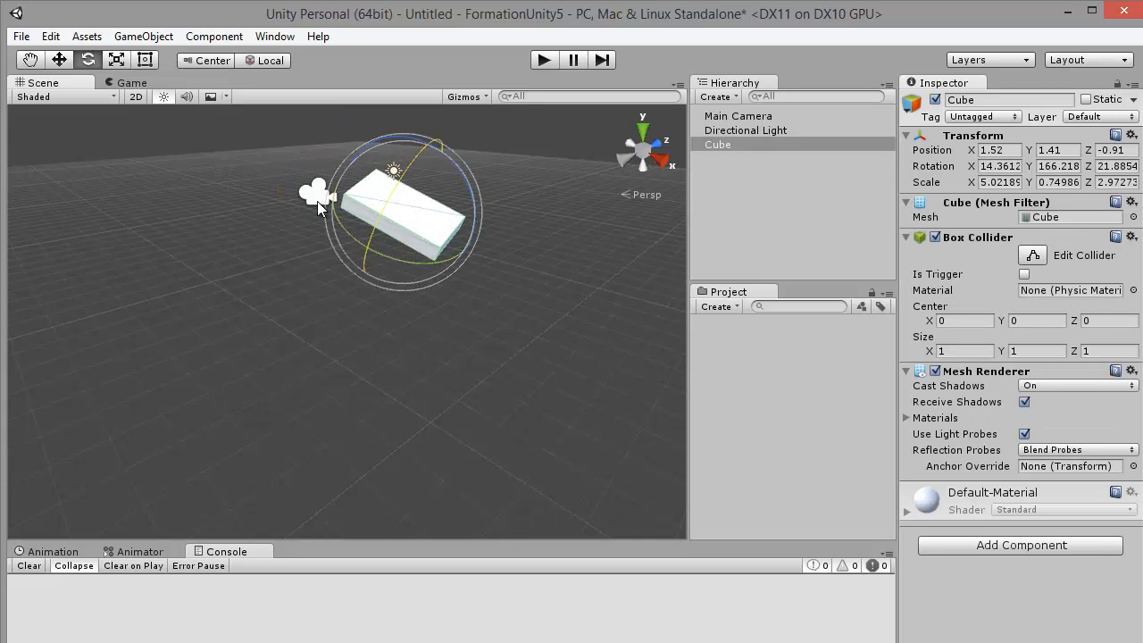
pyautogui.click(129, 83)
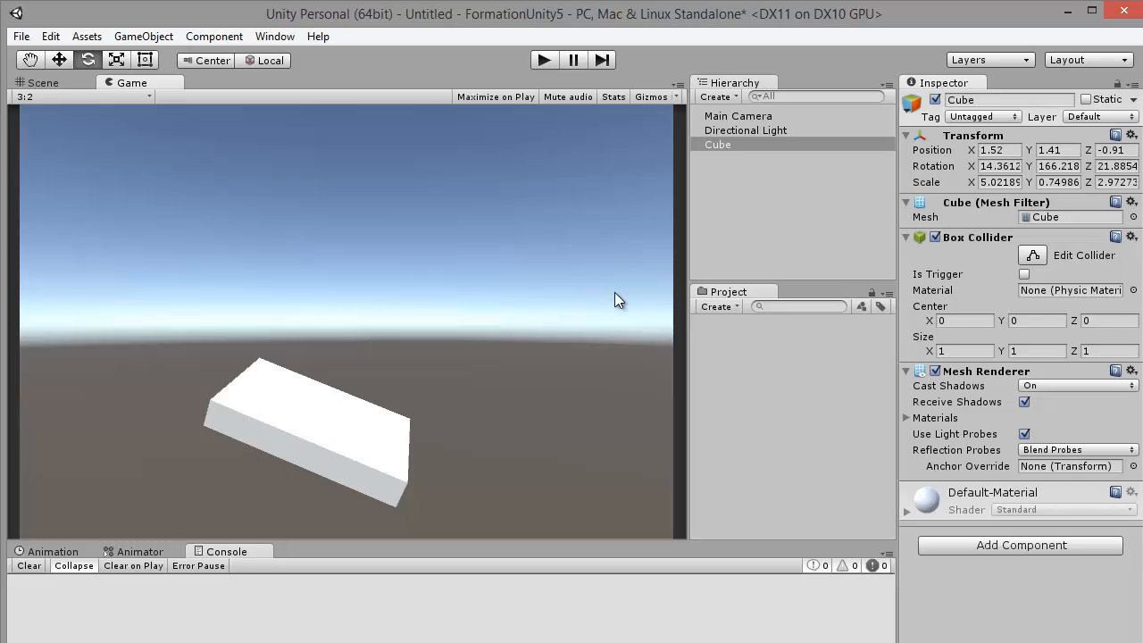
# Move the directional light to about X -5.9, Y 3.72, Z -2.42 and check the lighting in the Game view.
pyautogui.click(43, 82)
pyautogui.moveTo(441, 284); pyautogui.dragTo(363, 368, button='middle')
pyautogui.click(364, 368)
pyautogui.scroll(6, 341, 263)
pyautogui.click(322, 224)
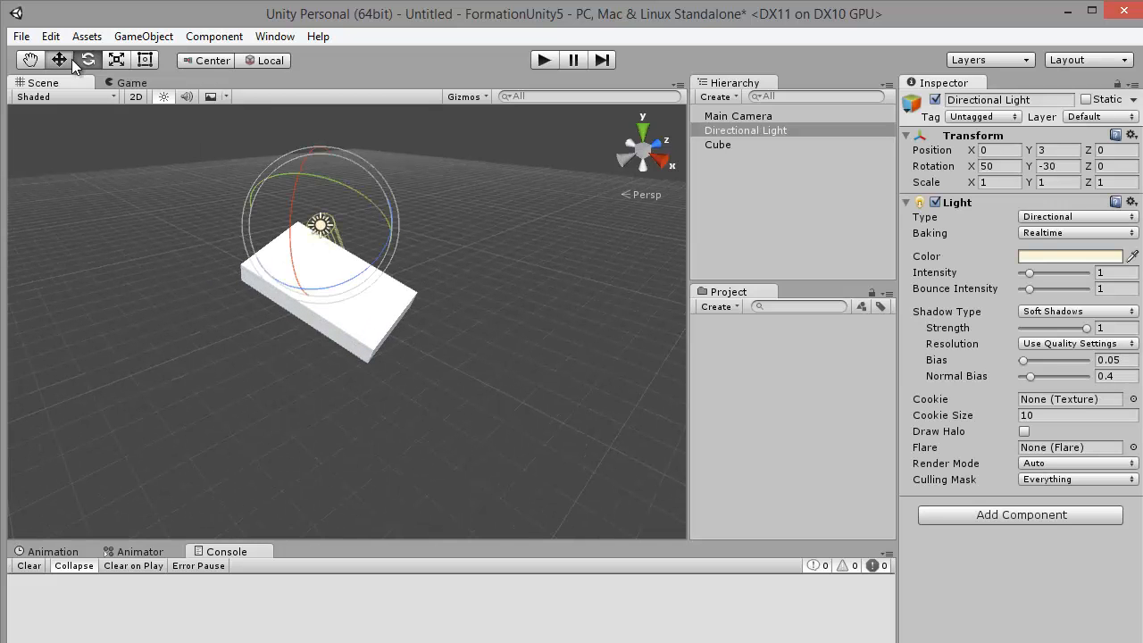
pyautogui.click(69, 60)
pyautogui.moveTo(332, 205); pyautogui.dragTo(186, 140)
pyautogui.click(132, 83)
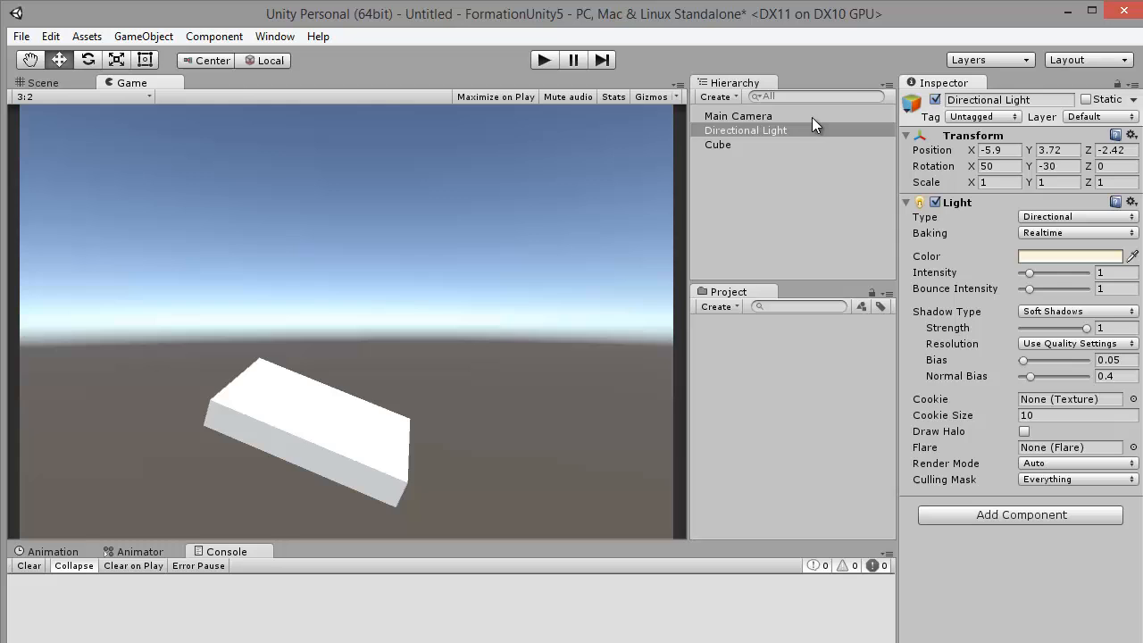
# Switch the directional light off and on several times to compare the lighting in the Game view.
pyautogui.click(935, 100)
pyautogui.click(936, 100)
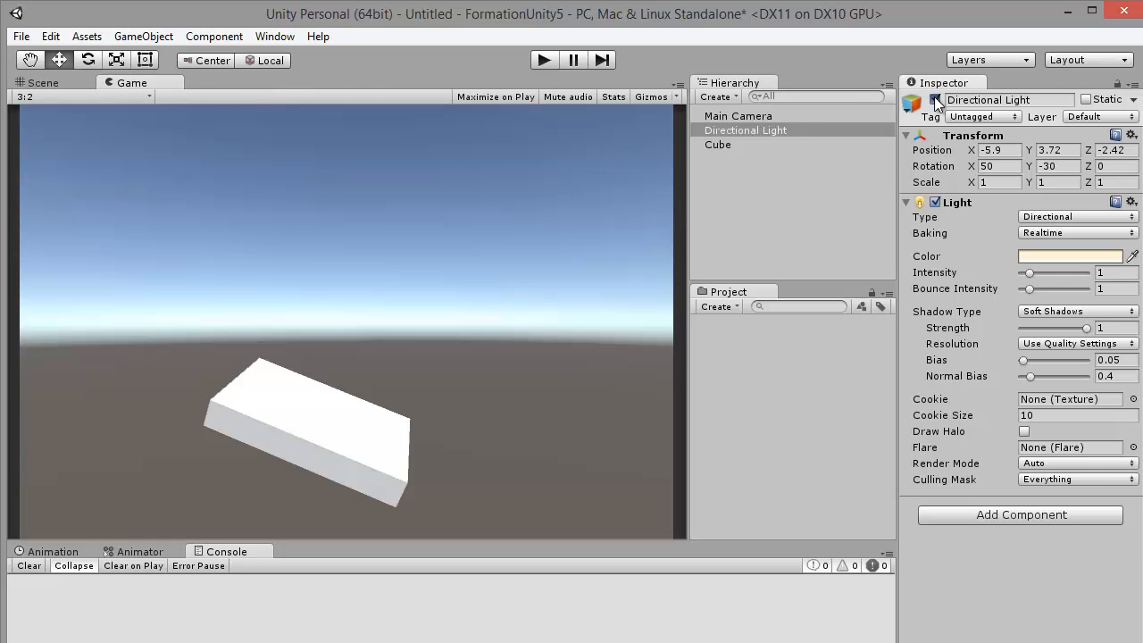
pyautogui.click(936, 100)
pyautogui.click(935, 100)
pyautogui.click(935, 100)
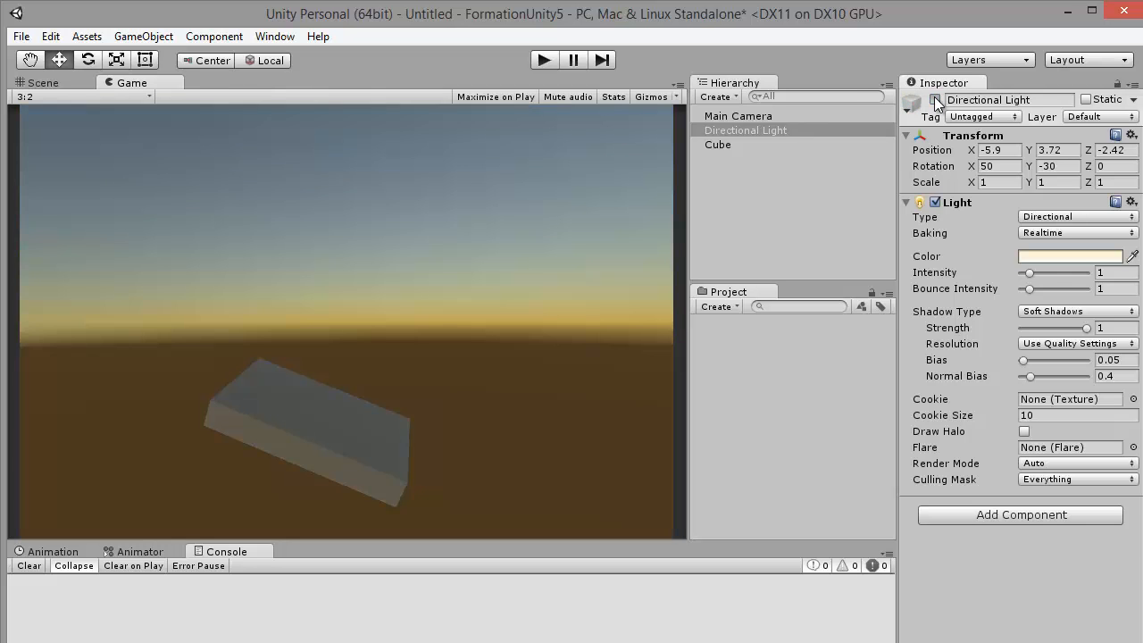
pyautogui.click(935, 100)
pyautogui.click(935, 100)
pyautogui.click(935, 100)
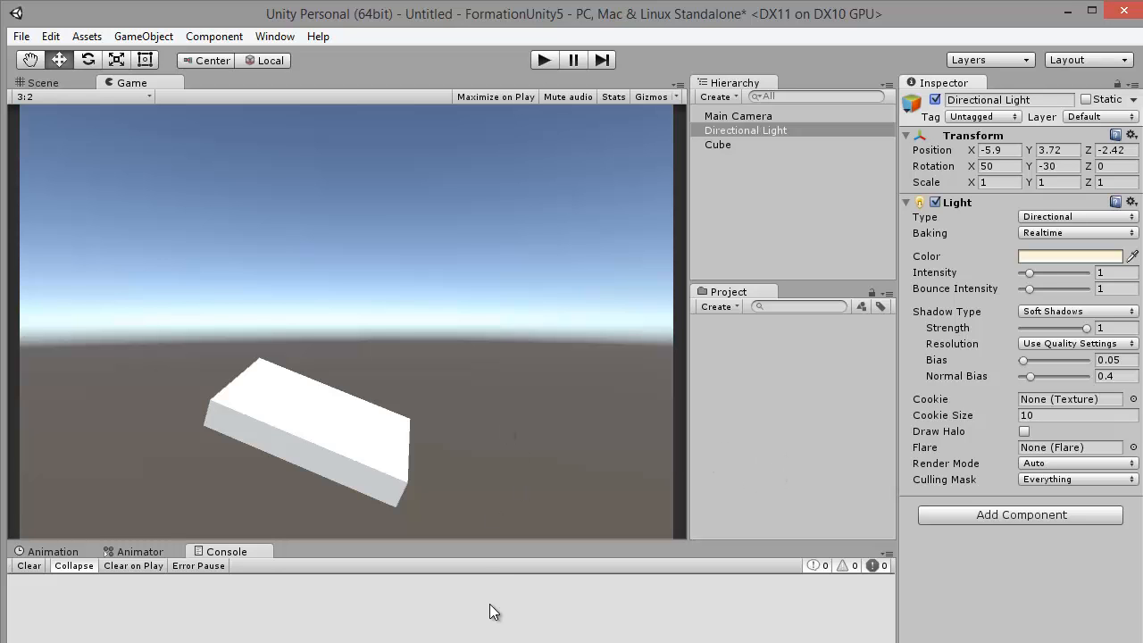
# Import the logo-ffgames-blanc image into the project and enlarge its texture preview.
pyautogui.moveTo(434, 642); pyautogui.dragTo(434, 639)
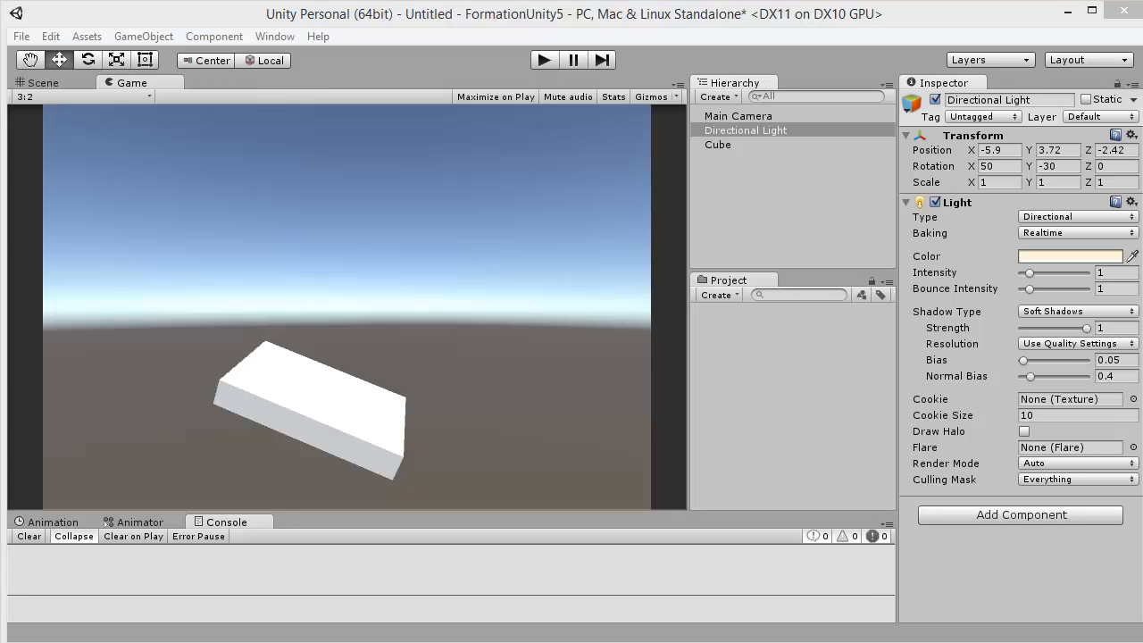
pyautogui.moveTo(937, 403); pyautogui.dragTo(739, 367)
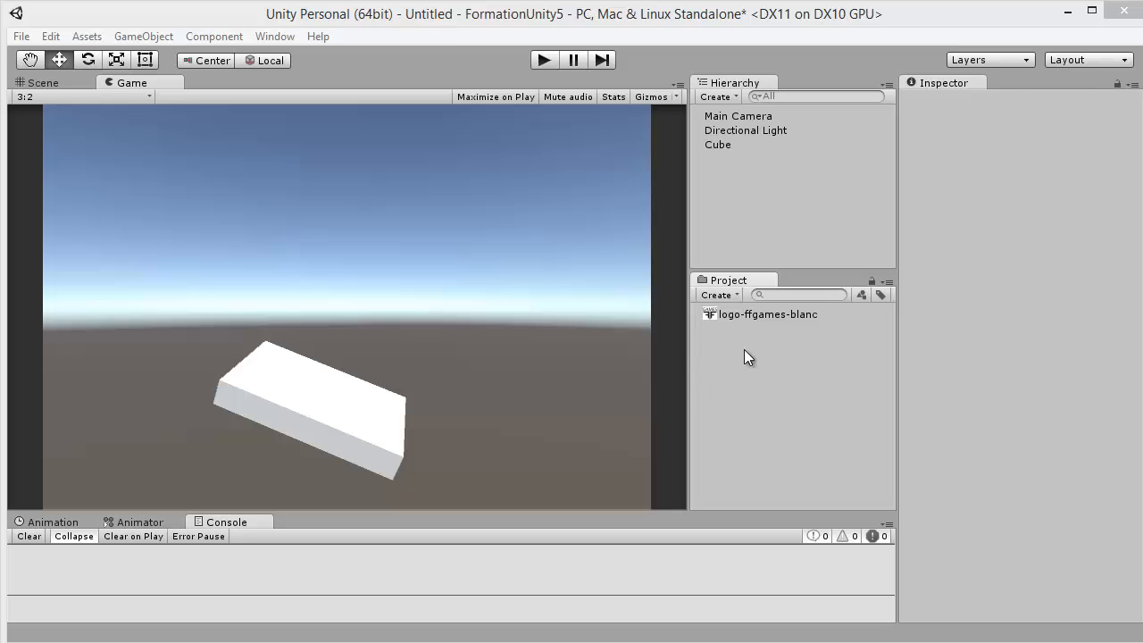
pyautogui.click(743, 318)
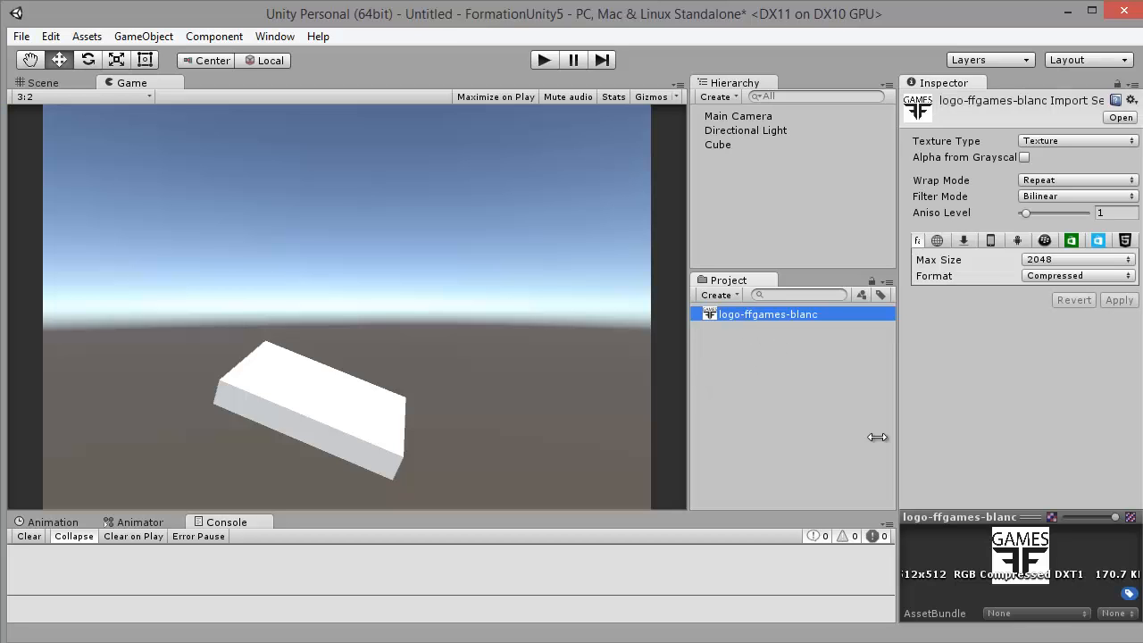
pyautogui.moveTo(1032, 517); pyautogui.dragTo(992, 374)
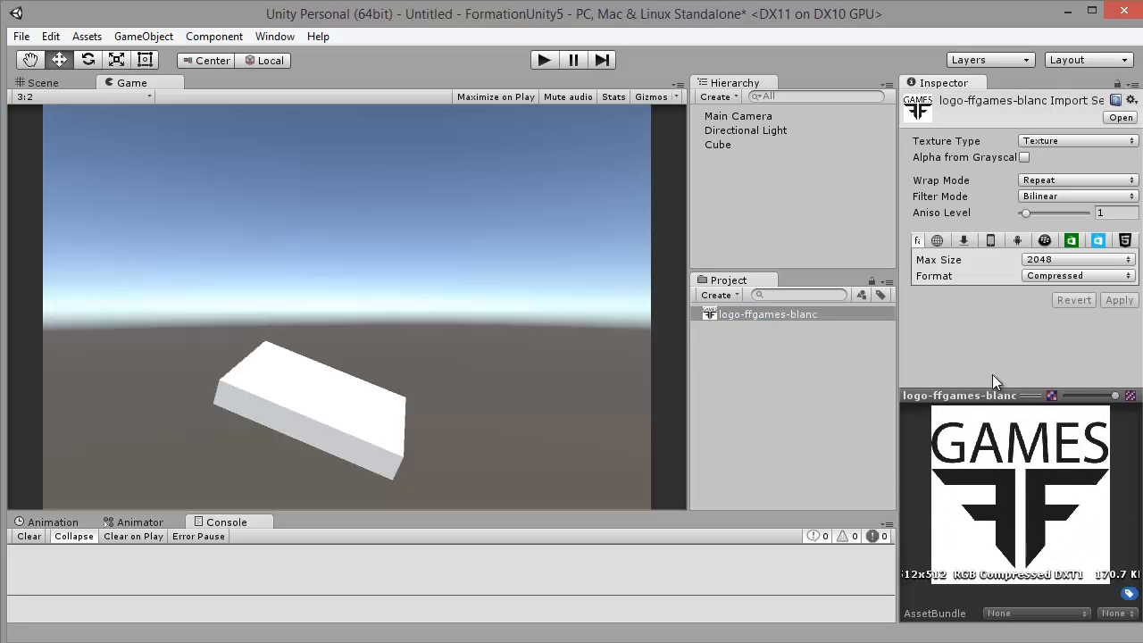
pyautogui.click(807, 352)
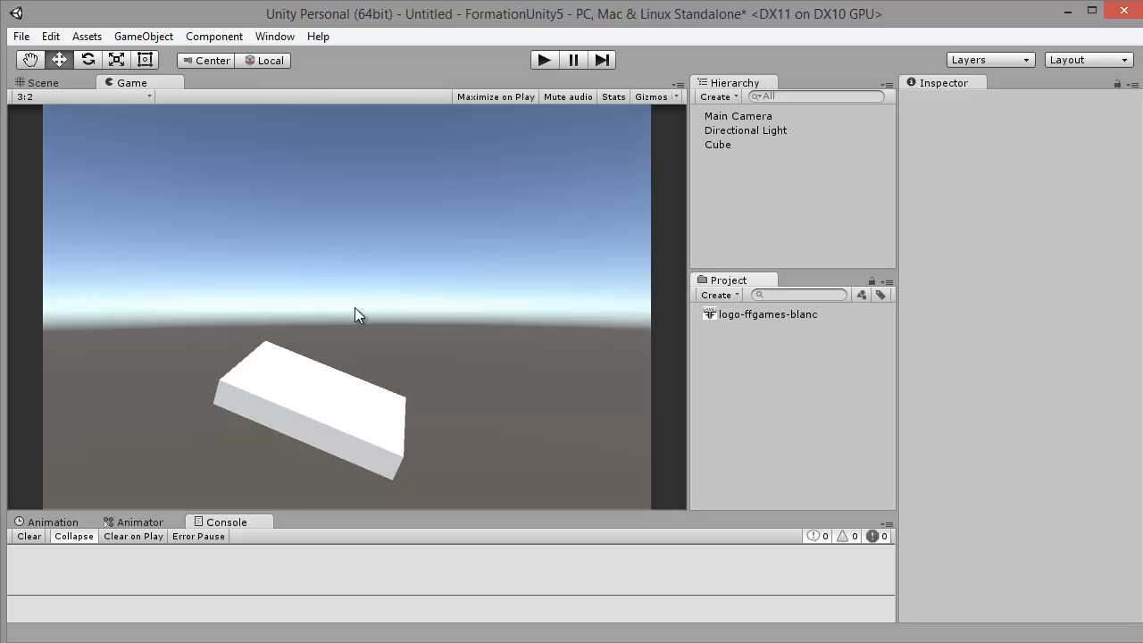
# Apply the logo-ffgames-blanc texture to the cube in the Scene view and frame the cube.
pyautogui.click(113, 82)
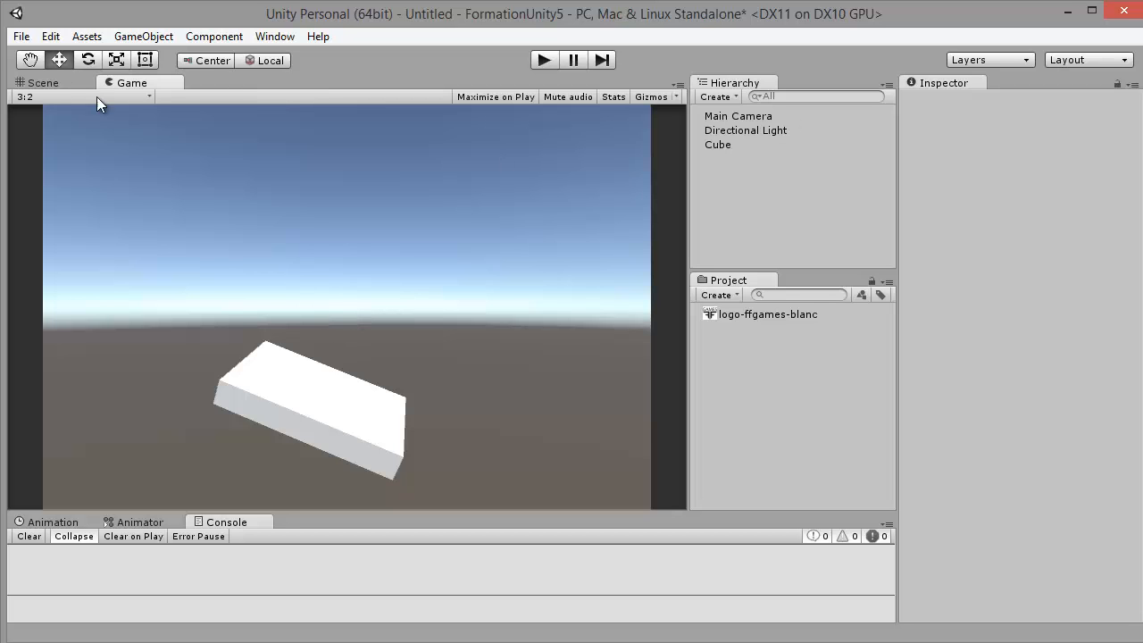
pyautogui.click(39, 80)
pyautogui.moveTo(706, 311); pyautogui.dragTo(445, 272)
pyautogui.click(402, 230)
pyautogui.press('f')
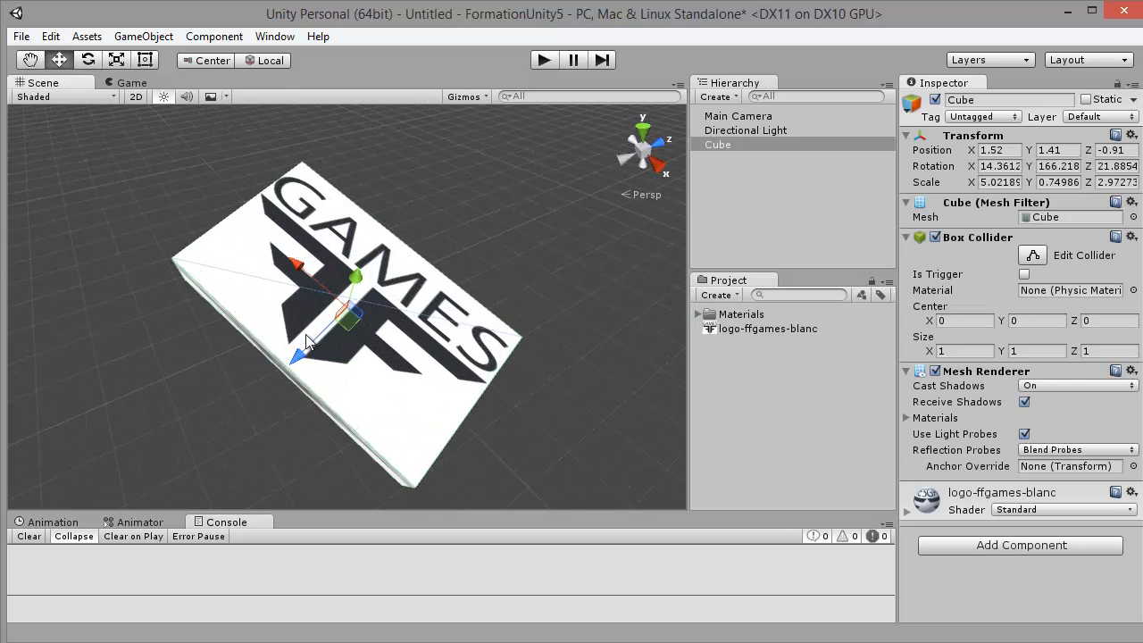
# Examine the cube's components and the expanded settings of its logo-ffgames-blanc material.
pyautogui.click(722, 160)
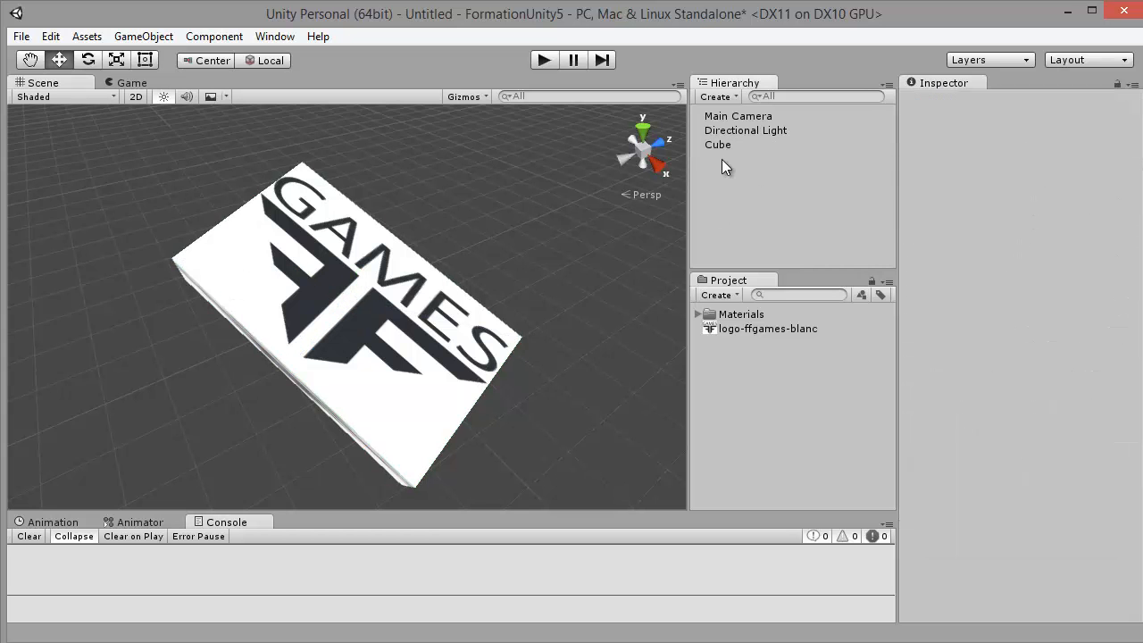
pyautogui.click(719, 144)
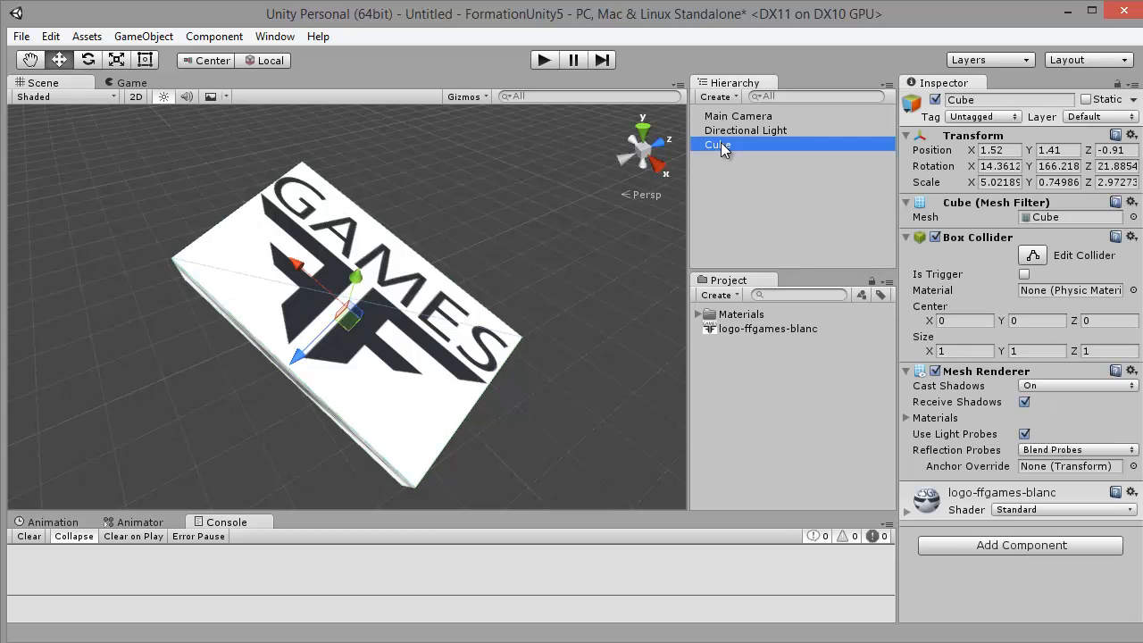
pyautogui.click(908, 512)
pyautogui.scroll(-5, 961, 473)
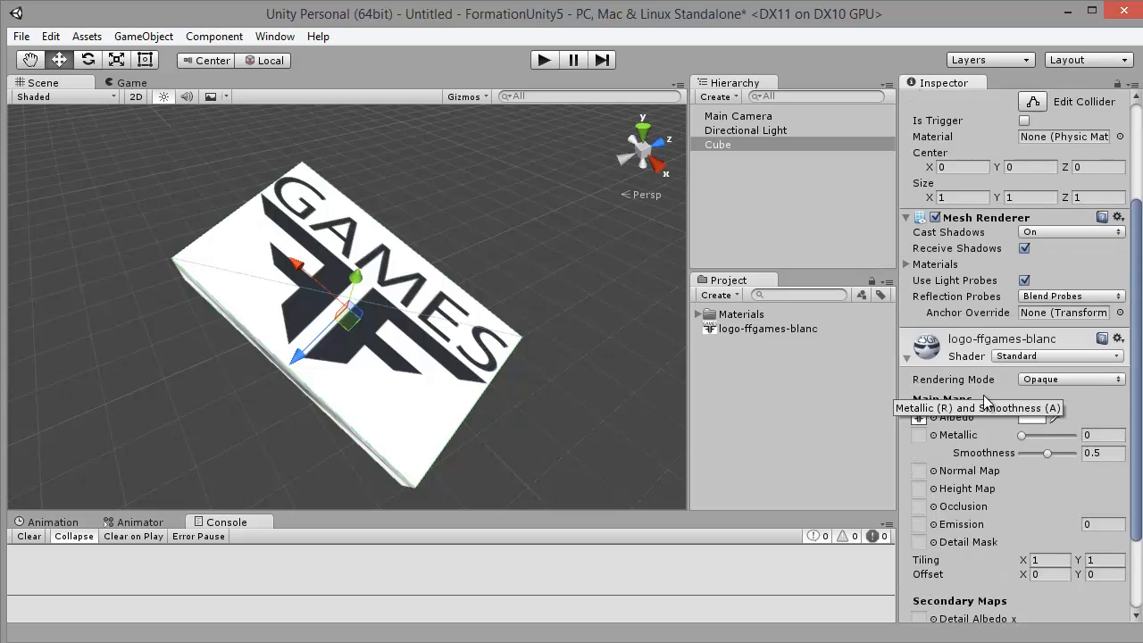
pyautogui.scroll(5, 984, 395)
pyautogui.click(784, 213)
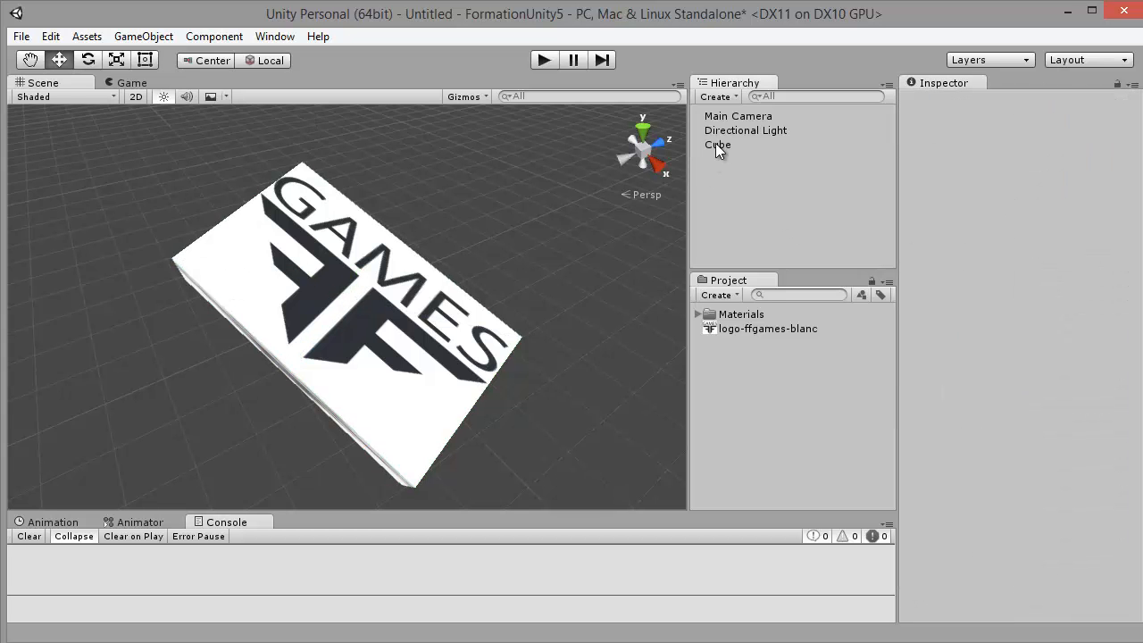
# Make a prefab of the textured cube in the project and rename it Test.
pyautogui.moveTo(715, 143); pyautogui.dragTo(751, 388)
pyautogui.click(731, 395)
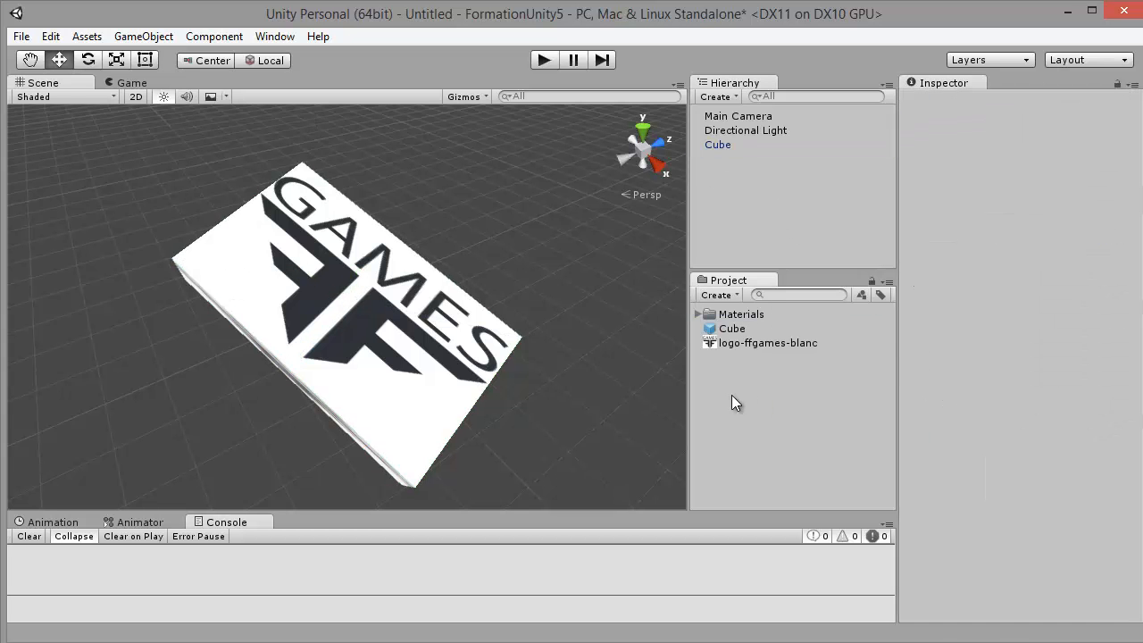
pyautogui.click(725, 329)
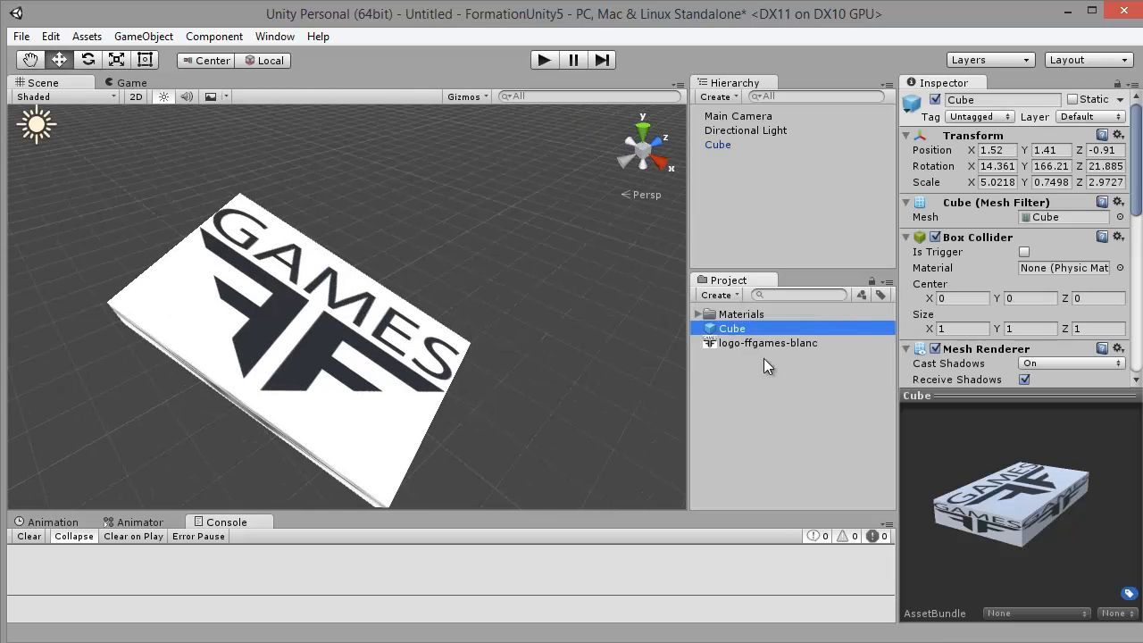
pyautogui.press('F2')
pyautogui.write('Test')
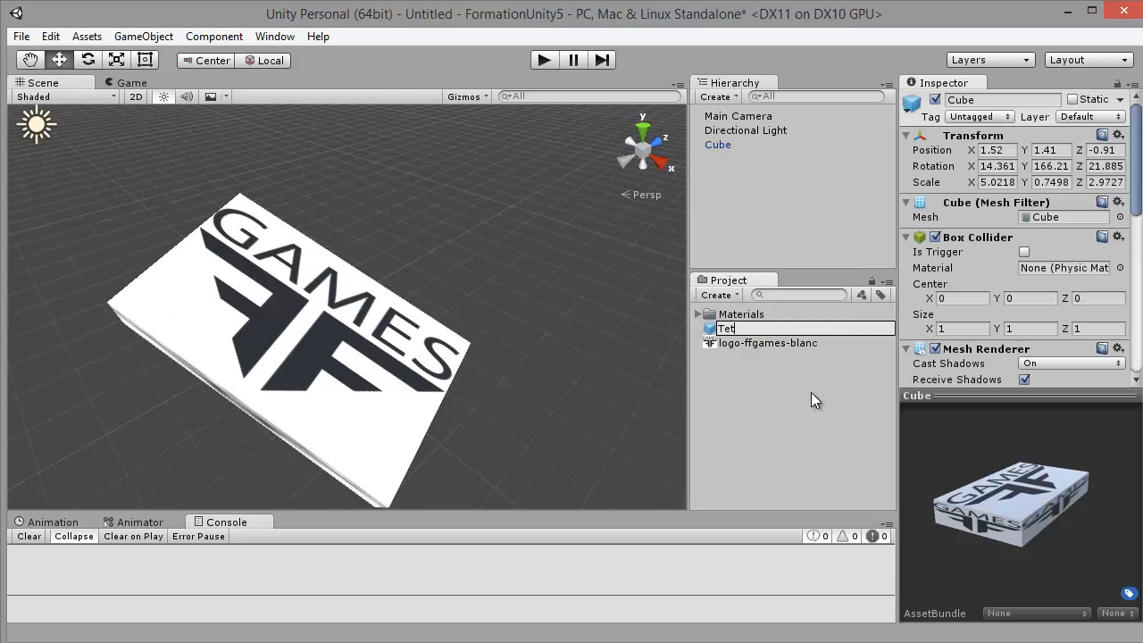
pyautogui.press('Return')
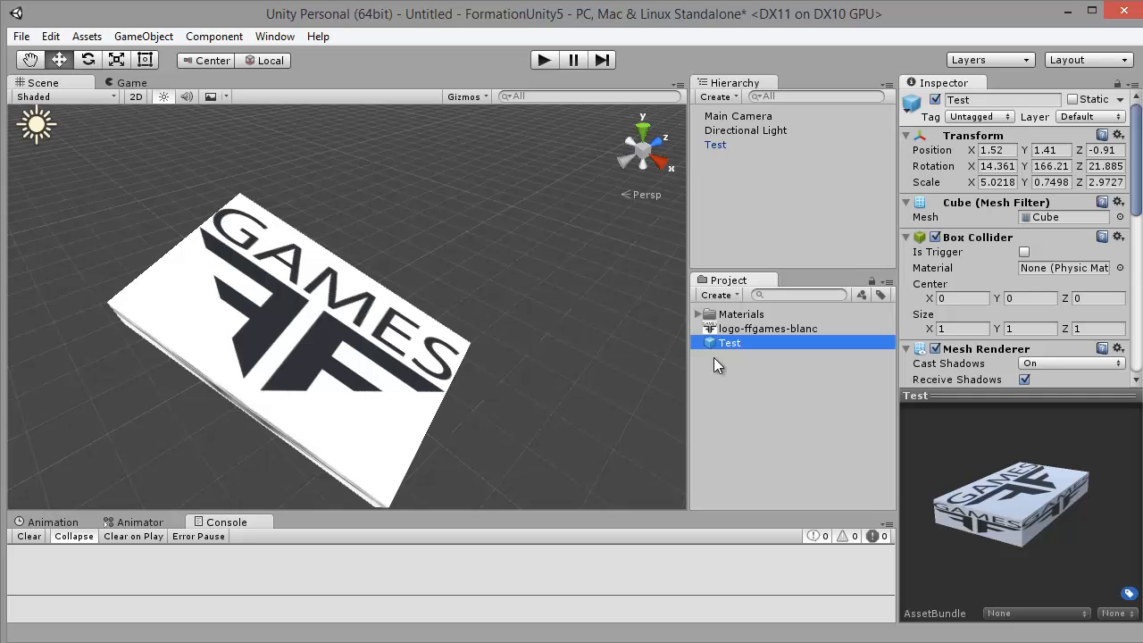
pyautogui.click(728, 224)
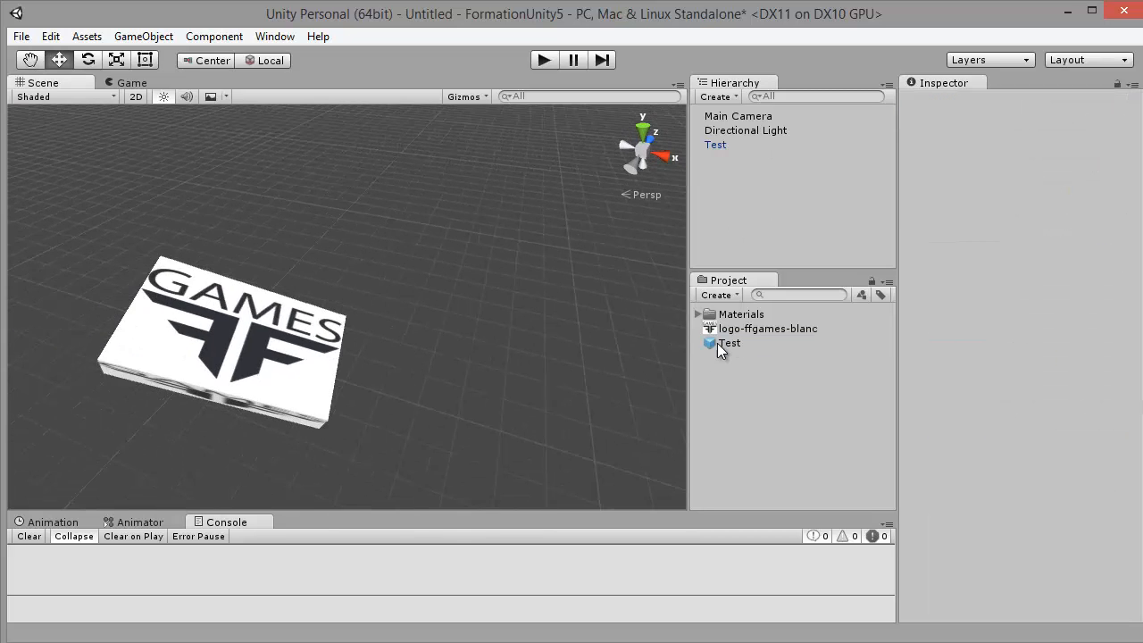
# Place two more instances of the Test prefab in the scene near the original textured cube.
pyautogui.moveTo(724, 343); pyautogui.dragTo(419, 210)
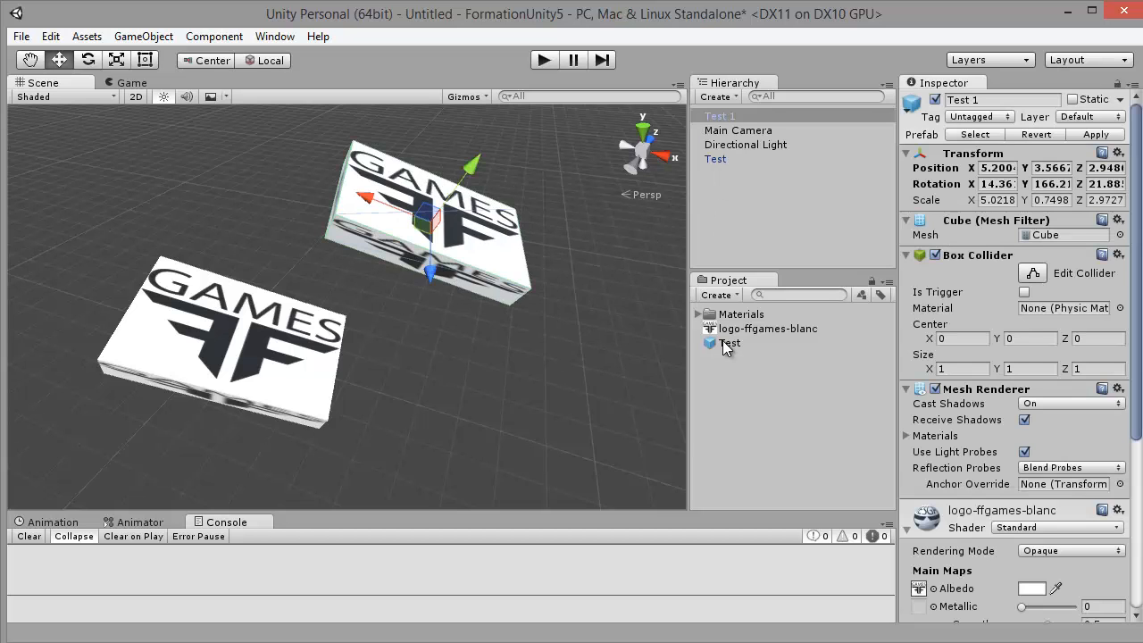
pyautogui.moveTo(725, 343); pyautogui.dragTo(472, 416)
pyautogui.click(638, 279)
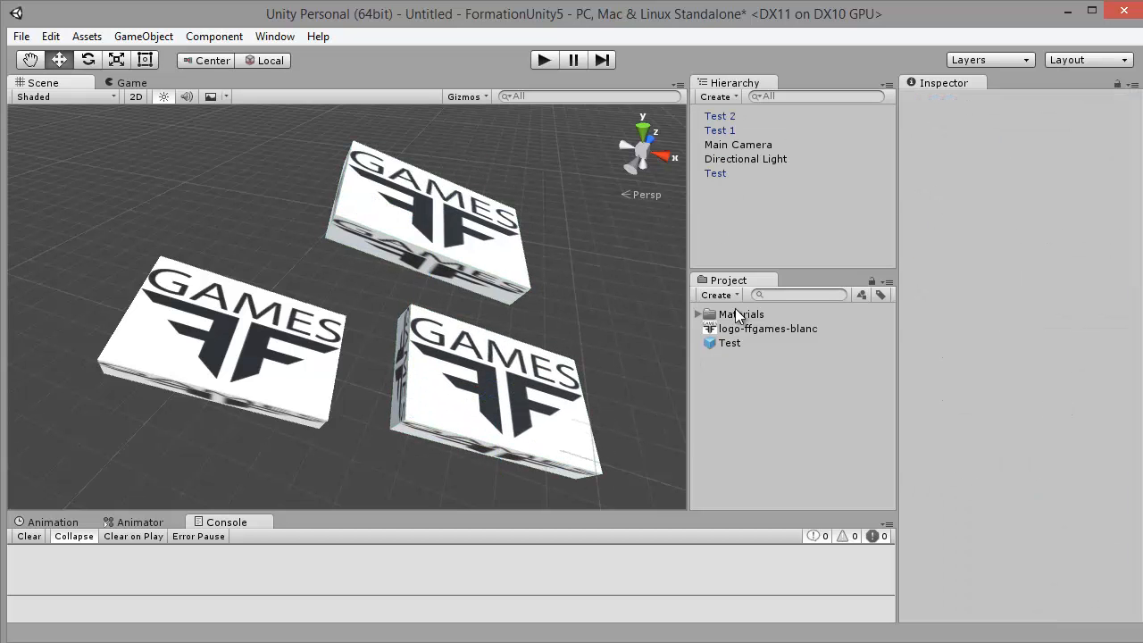
pyautogui.scroll(-5, 604, 335)
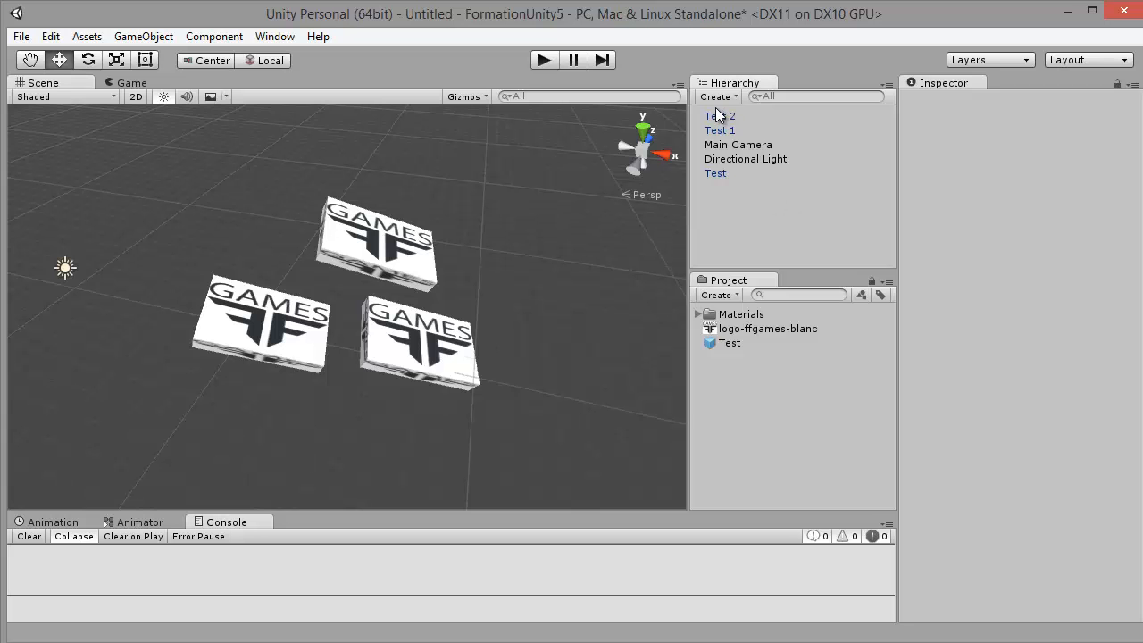
# Delete the two added Test prefab instances from the scene, keeping the original cube.
pyautogui.click(413, 316)
pyautogui.keyDown('shift'); pyautogui.click(393, 275); pyautogui.keyUp('shift')
pyautogui.press('Delete')
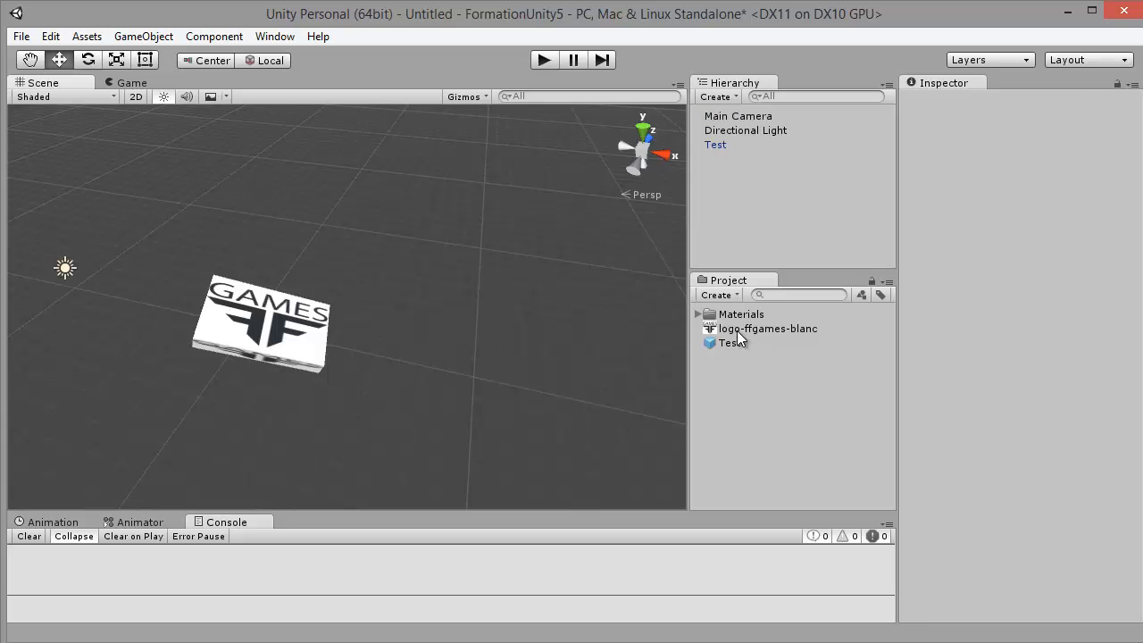
# Delete the Materials folder, the logo-ffgames-blanc texture and the Test prefab from the project.
pyautogui.click(736, 331)
pyautogui.keyDown('shift'); pyautogui.click(725, 348); pyautogui.keyUp('shift')
pyautogui.keyDown('ctrl'); pyautogui.click(728, 314); pyautogui.keyUp('ctrl')
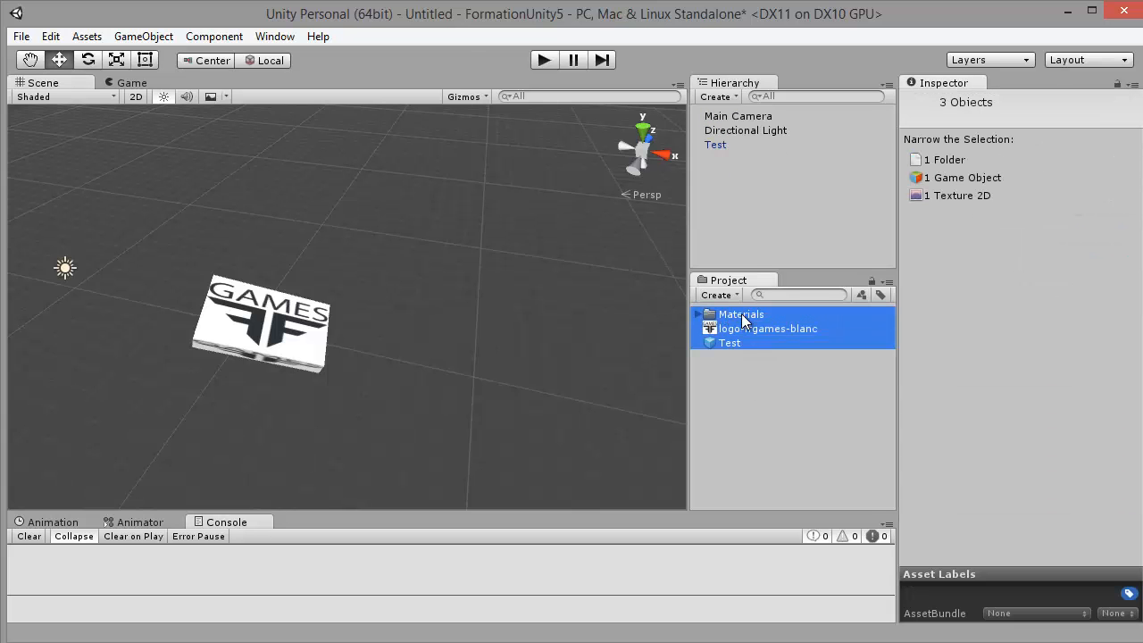
pyautogui.press('Delete')
pyautogui.click(625, 371)
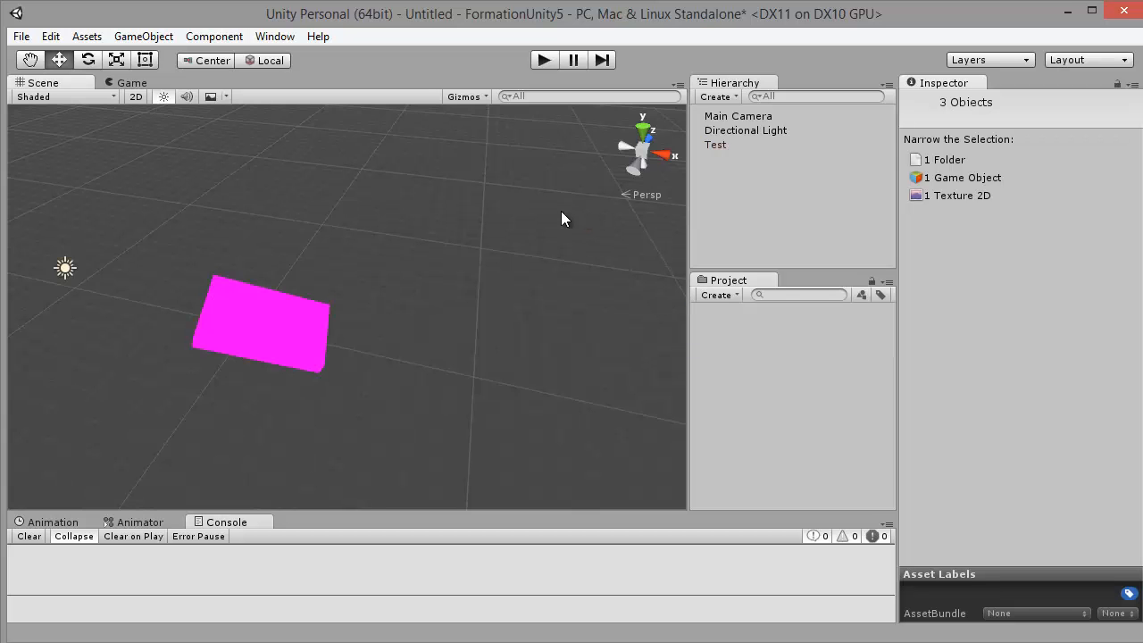
# Move the Test cube to about X 2.25, Y 2.98, Z -1.15 and rotate it to about X -12.1, Y 345.1, Z 144.2.
pyautogui.keyDown('alt'); pyautogui.moveTo(386, 259); pyautogui.dragTo(328, 281); pyautogui.keyUp('alt')
pyautogui.click(331, 274)
pyautogui.scroll(5, 347, 271)
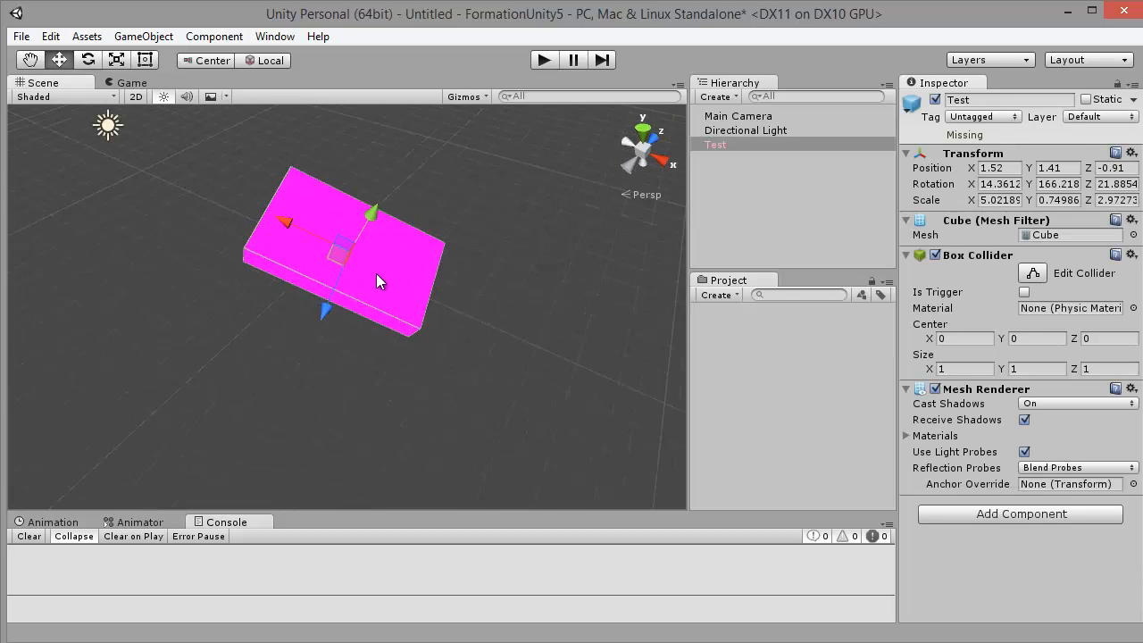
pyautogui.scroll(1, 383, 261)
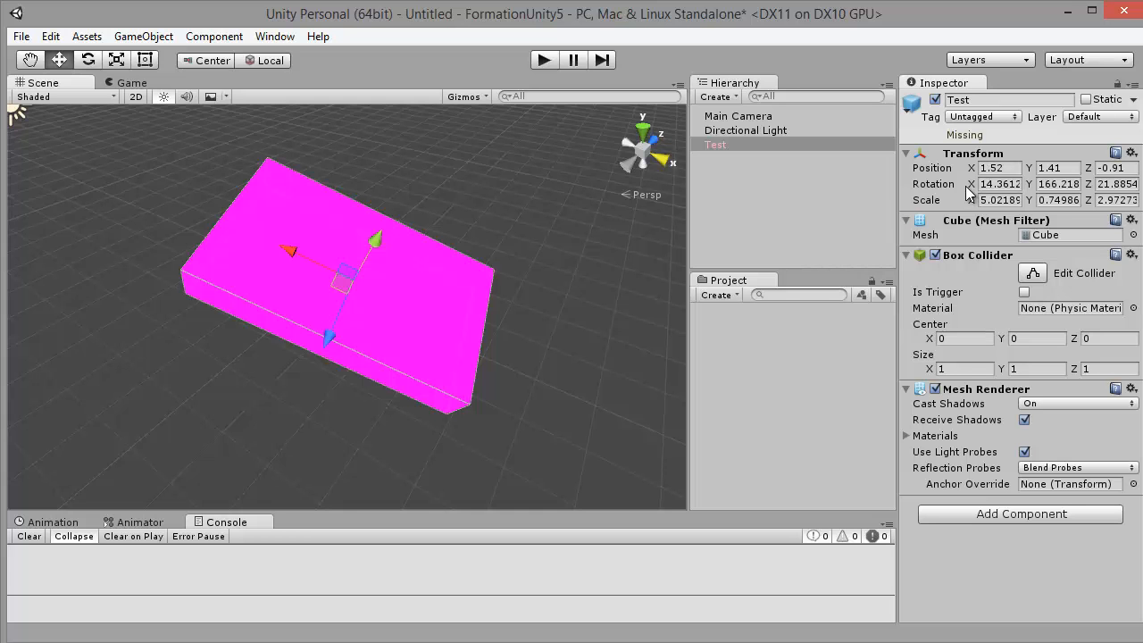
pyautogui.moveTo(534, 299); pyautogui.dragTo(539, 267, button='right')
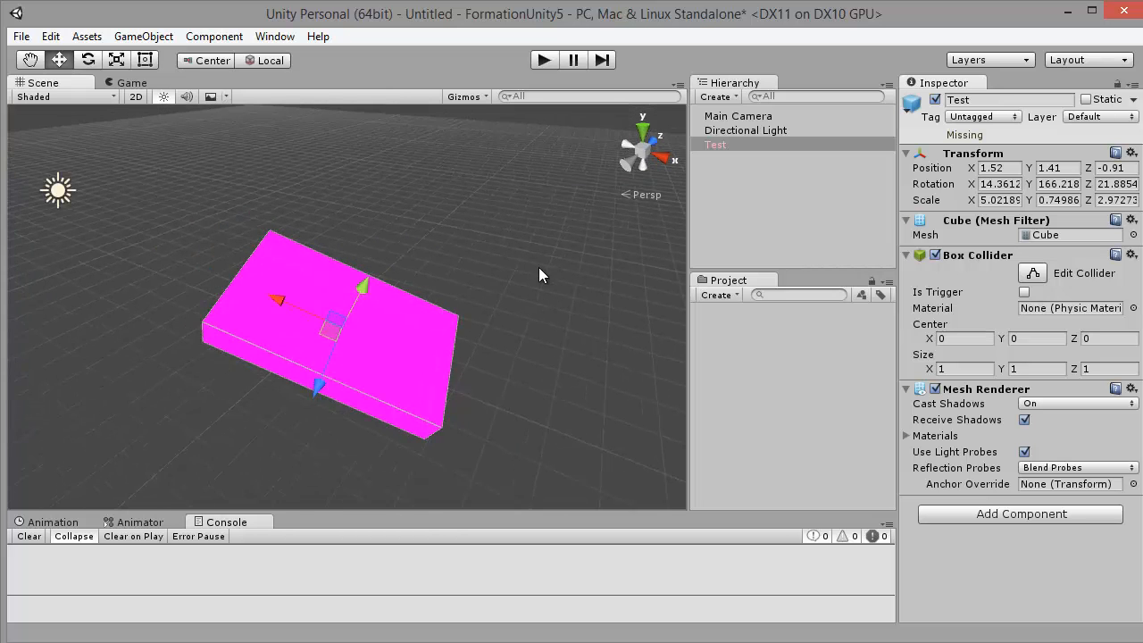
pyautogui.scroll(-2, 538, 268)
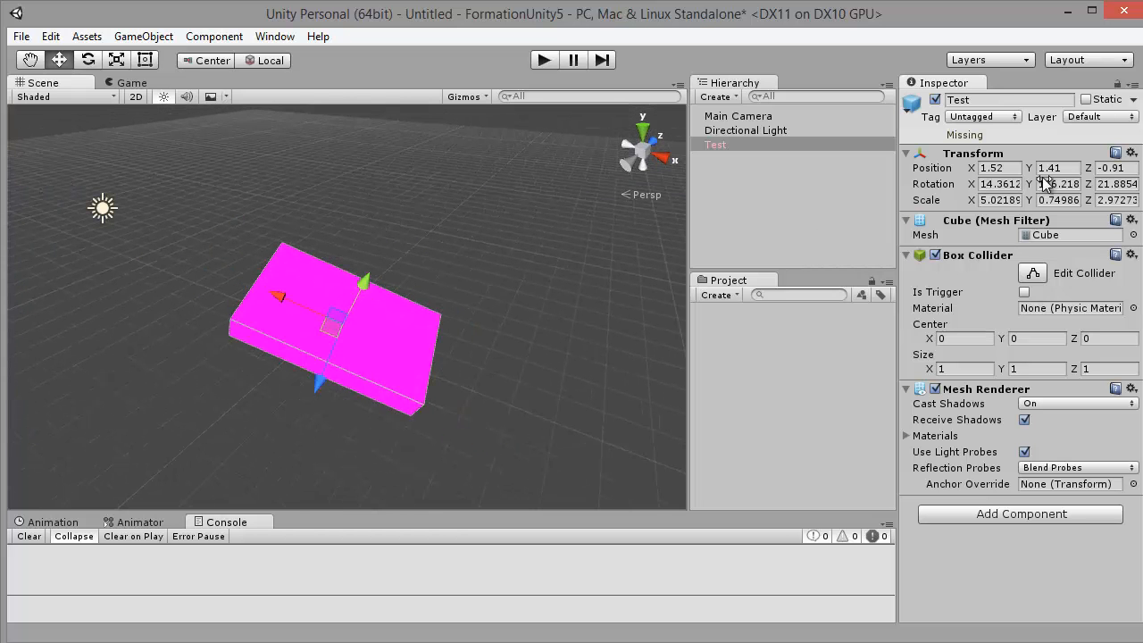
pyautogui.moveTo(362, 284)
pyautogui.mouseDown()
pyautogui.moveTo(406, 219)
pyautogui.moveTo(450, 181)
pyautogui.moveTo(350, 337)
pyautogui.moveTo(404, 235)
pyautogui.moveTo(457, 186)
pyautogui.moveTo(355, 343)
pyautogui.moveTo(406, 253)
pyautogui.moveTo(364, 307)
pyautogui.mouseUp()
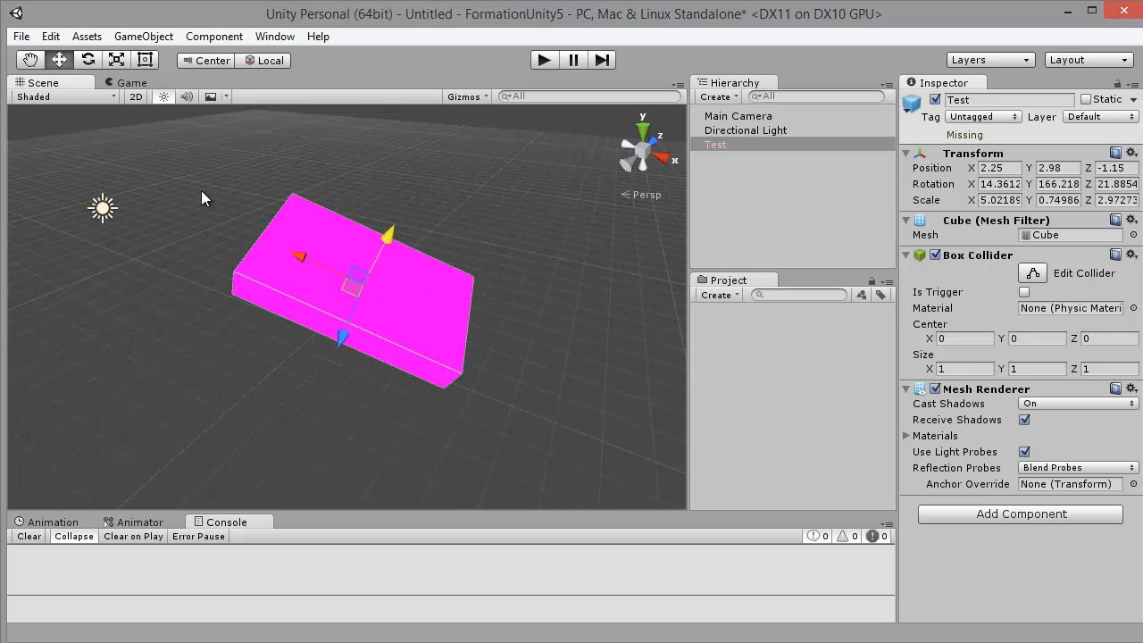
pyautogui.click(87, 61)
pyautogui.moveTo(279, 270); pyautogui.dragTo(177, 122)
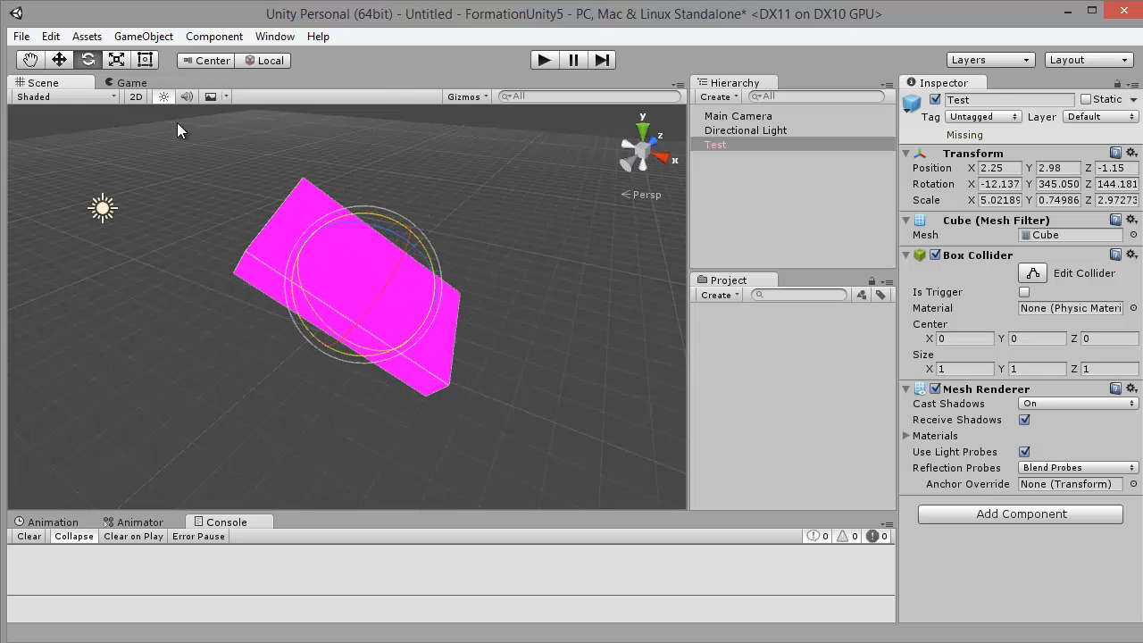
# Scale the Test cube down to about X 3.69, Y 0.36, Z 1.43 in the Scene view.
pyautogui.click(119, 63)
pyautogui.moveTo(364, 285); pyautogui.dragTo(320, 279)
pyautogui.click(299, 245)
pyautogui.click(313, 245)
pyautogui.moveTo(297, 240); pyautogui.dragTo(272, 231)
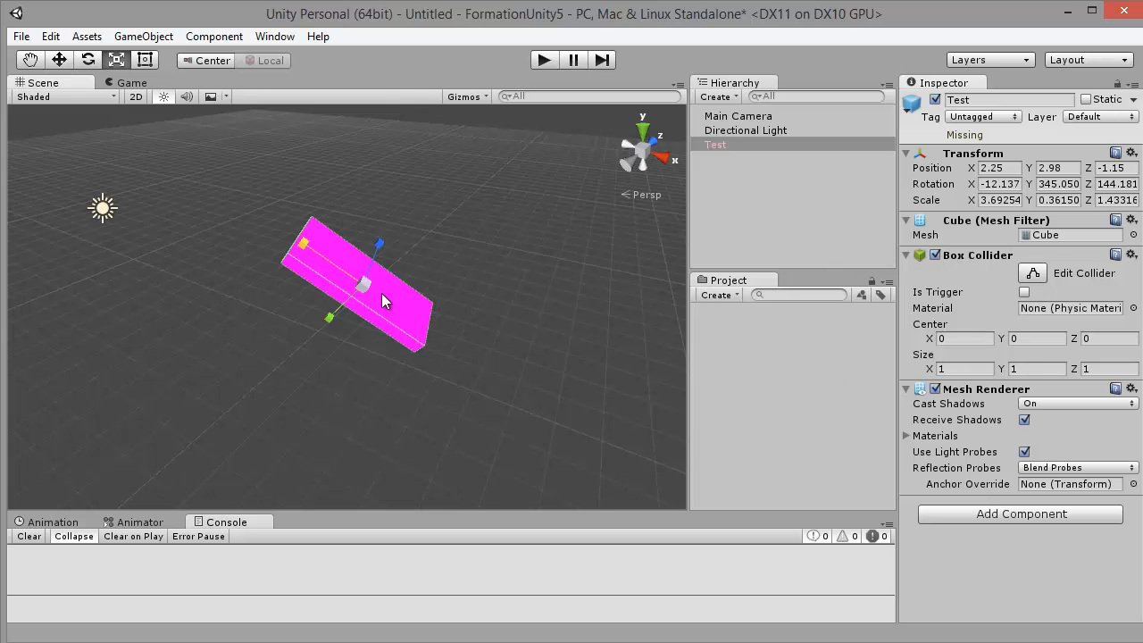
# Assign the Default-Diffuse material to Element 0 of the Test cube's Mesh Renderer.
pyautogui.scroll(6, 382, 295)
pyautogui.moveTo(405, 301); pyautogui.dragTo(380, 274, button='right')
pyautogui.scroll(-3, 379, 273)
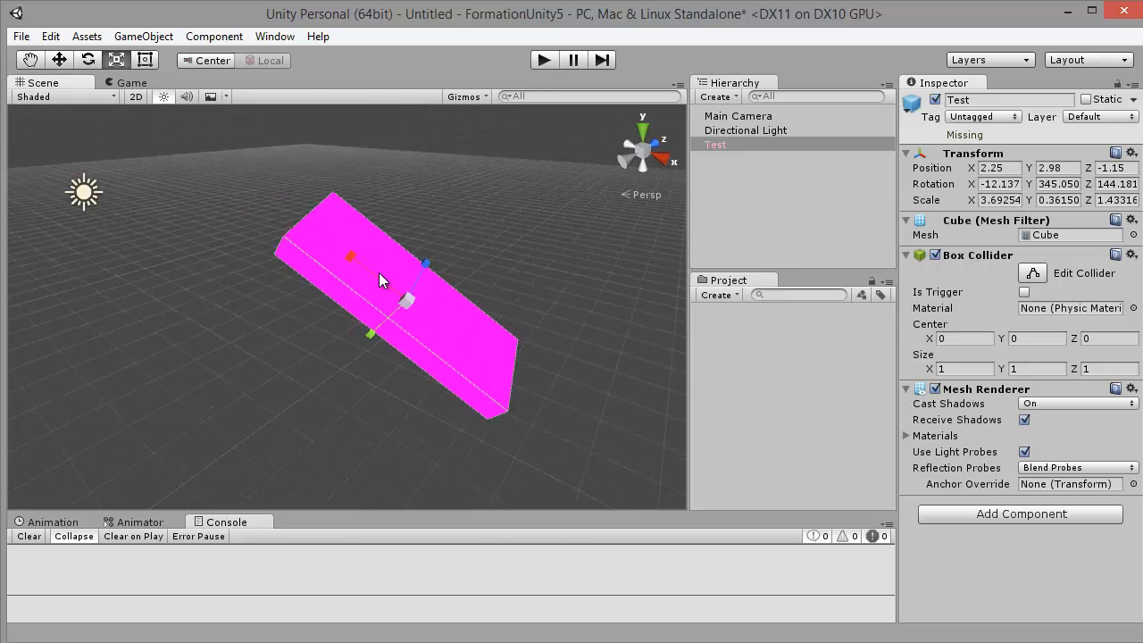
pyautogui.scroll(-2, 379, 270)
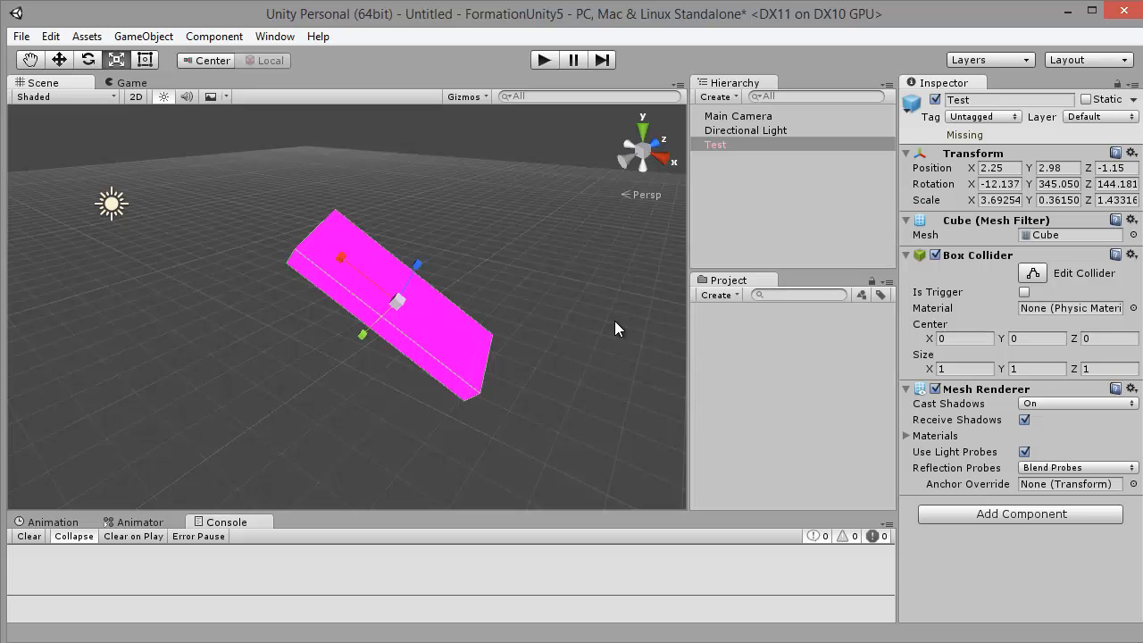
pyautogui.click(909, 435)
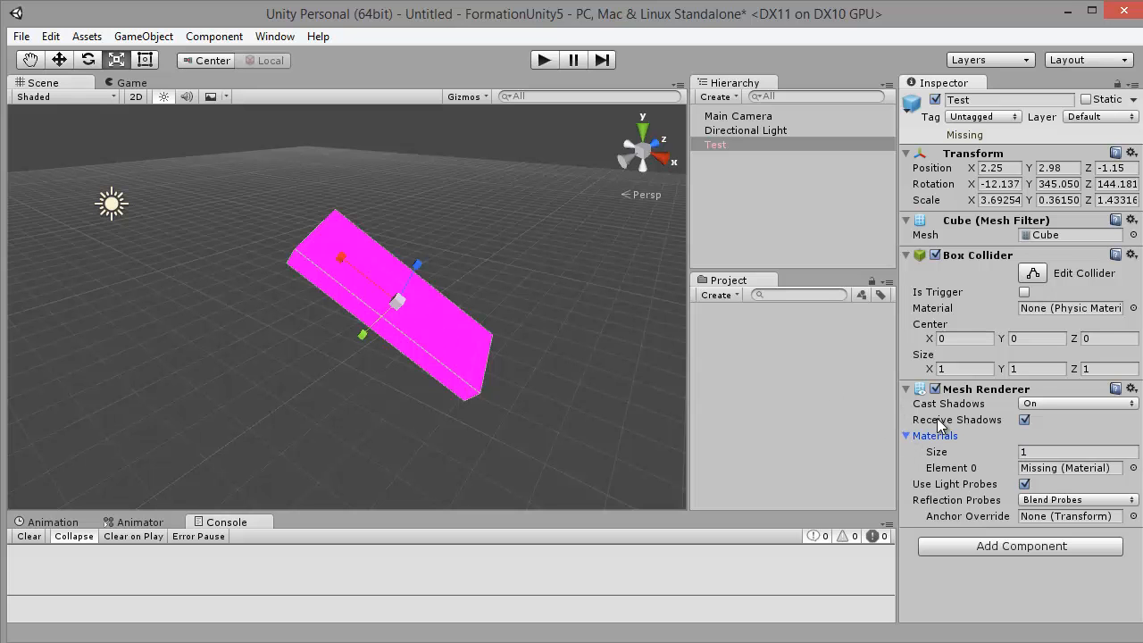
pyautogui.click(1133, 468)
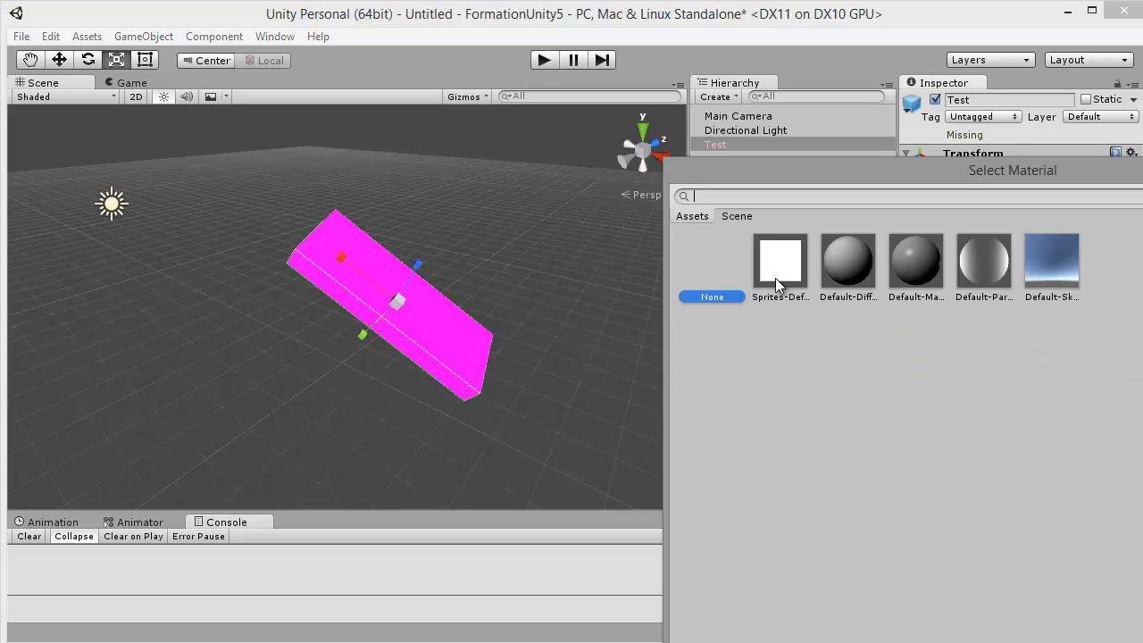
pyautogui.click(847, 261)
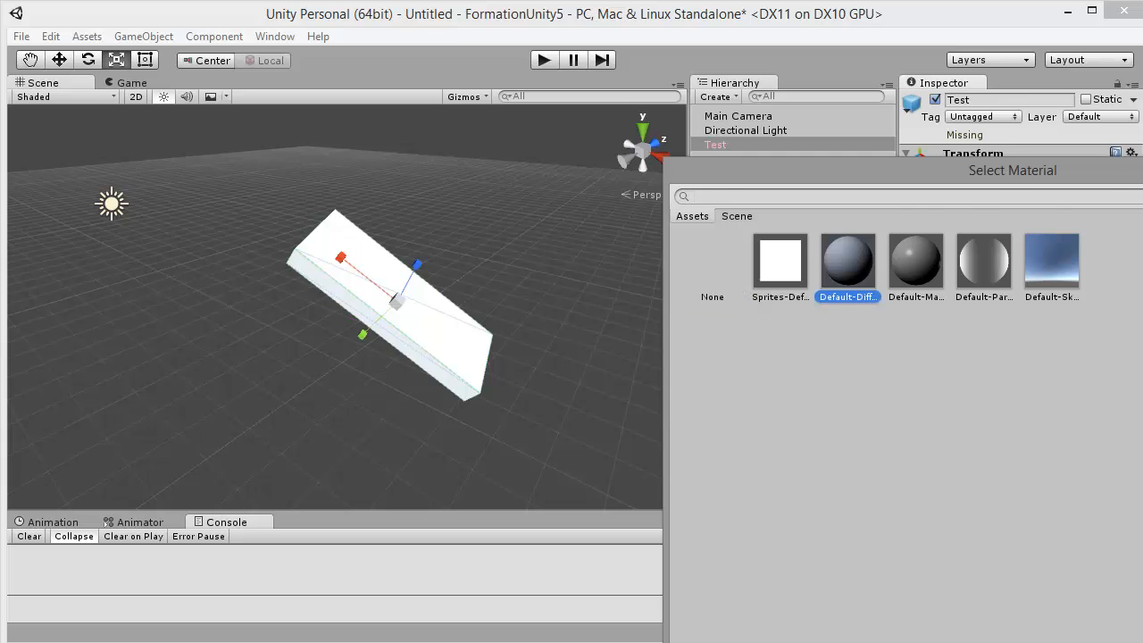
pyautogui.press('Return')
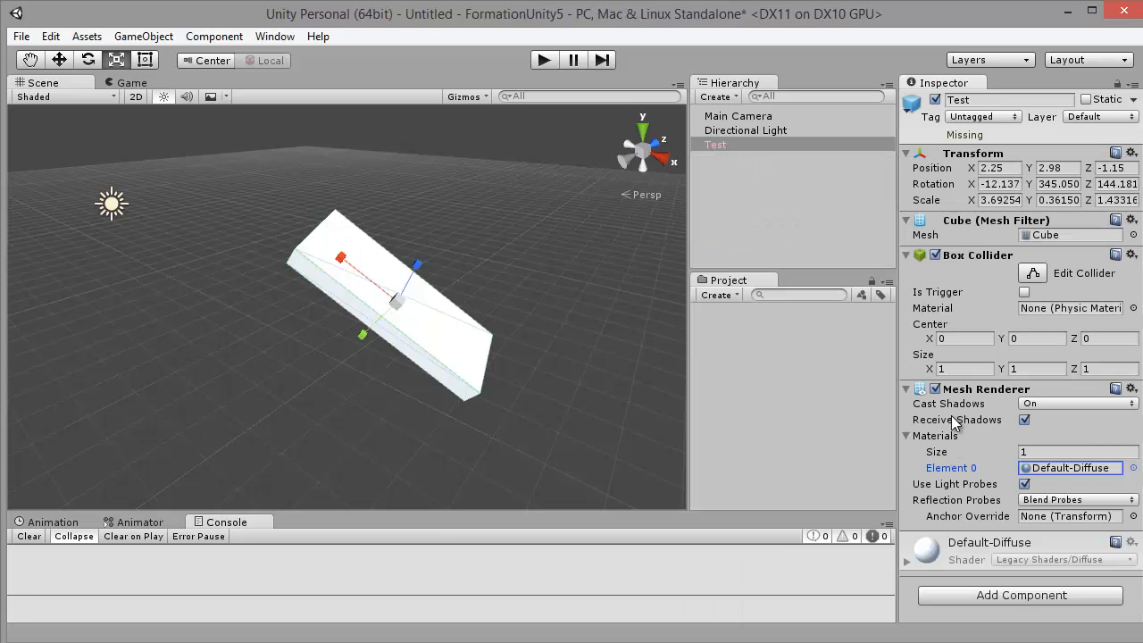
# Deselect the cube and examine its new material from several angles in the Scene view.
pyautogui.moveTo(533, 262); pyautogui.dragTo(481, 230, button='middle')
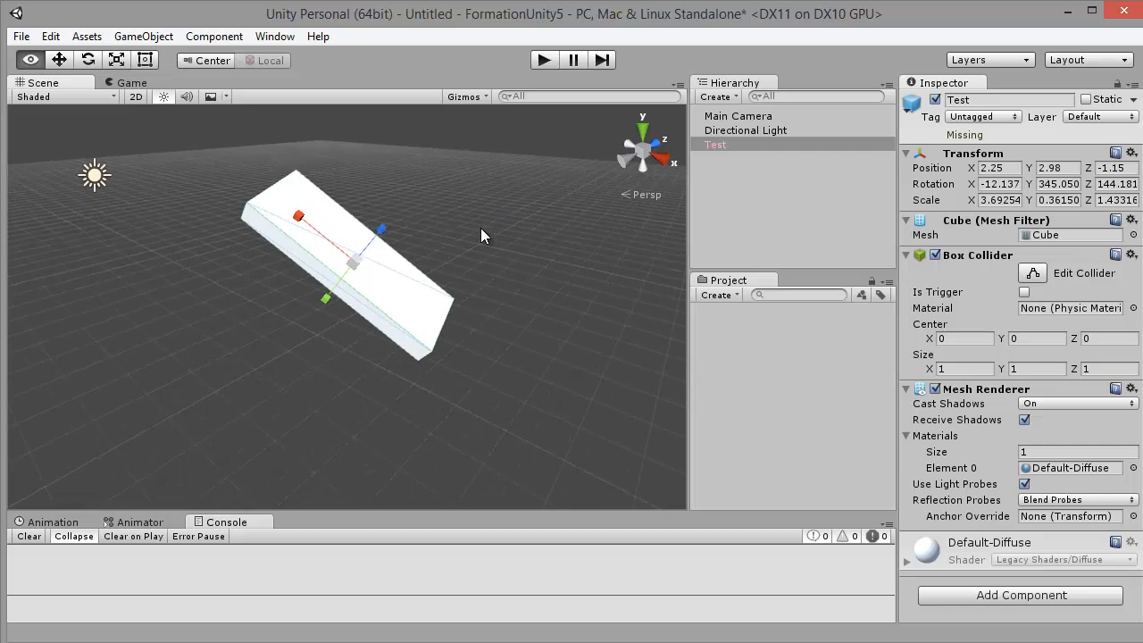
pyautogui.click(480, 230)
pyautogui.moveTo(455, 245); pyautogui.dragTo(416, 243, button='right')
pyautogui.moveTo(429, 243); pyautogui.dragTo(270, 279, button='middle')
pyautogui.scroll(3, 270, 279)
pyautogui.moveTo(271, 259); pyautogui.dragTo(279, 227, button='right')
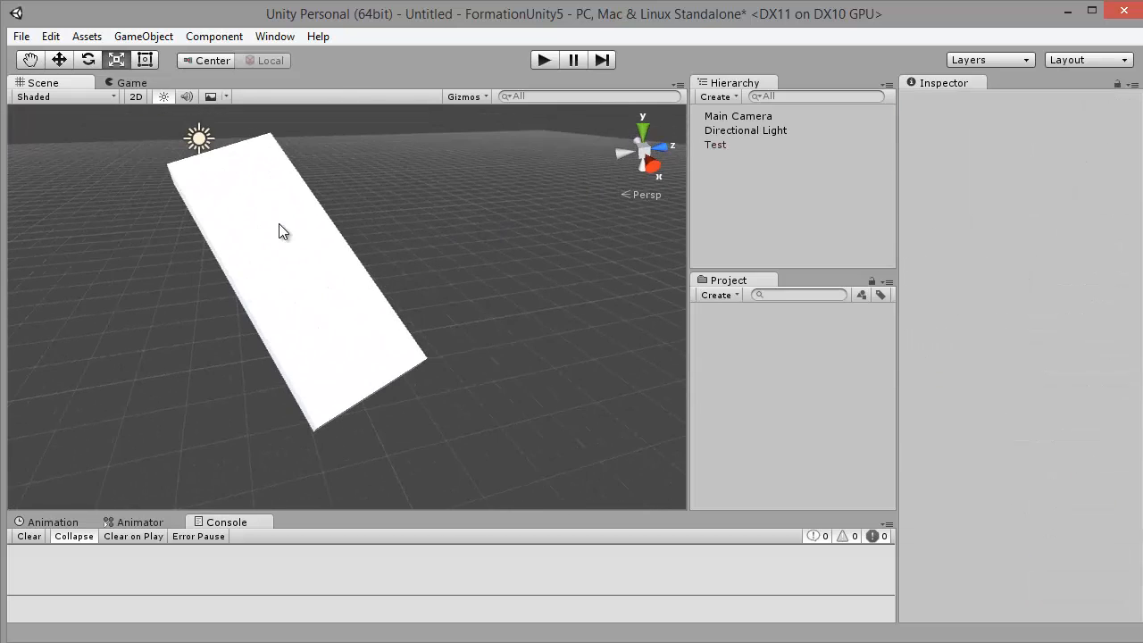
pyautogui.moveTo(277, 201); pyautogui.dragTo(497, 339, button='middle')
pyautogui.moveTo(497, 339); pyautogui.dragTo(556, 317, button='right')
pyautogui.press('r')
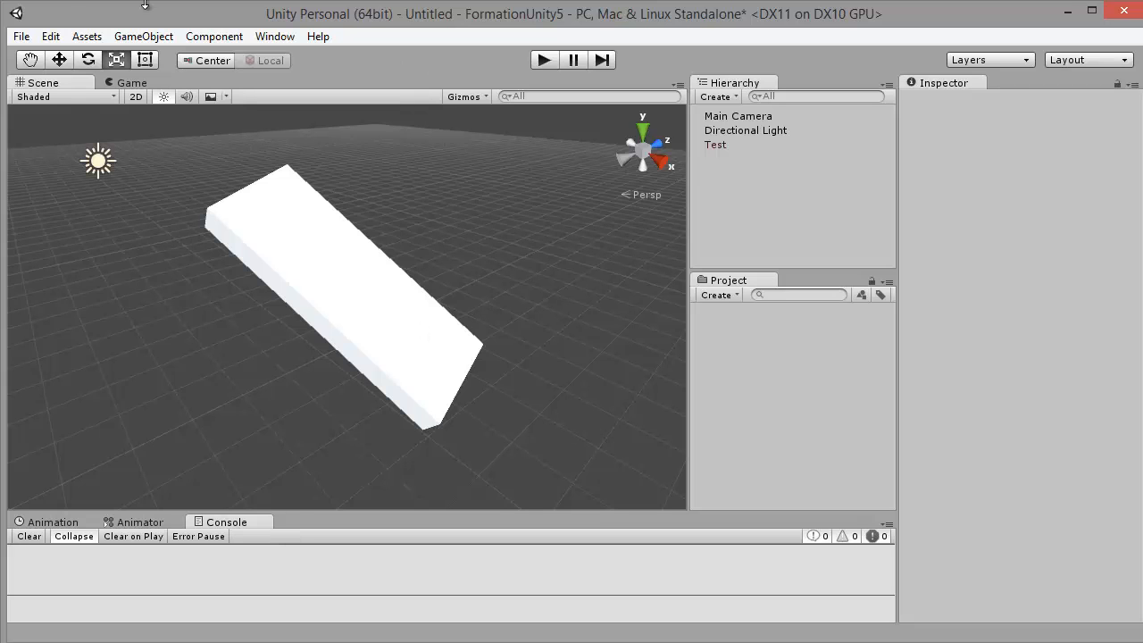
# Import the complete Characters standard package into the project.
pyautogui.click(21, 36)
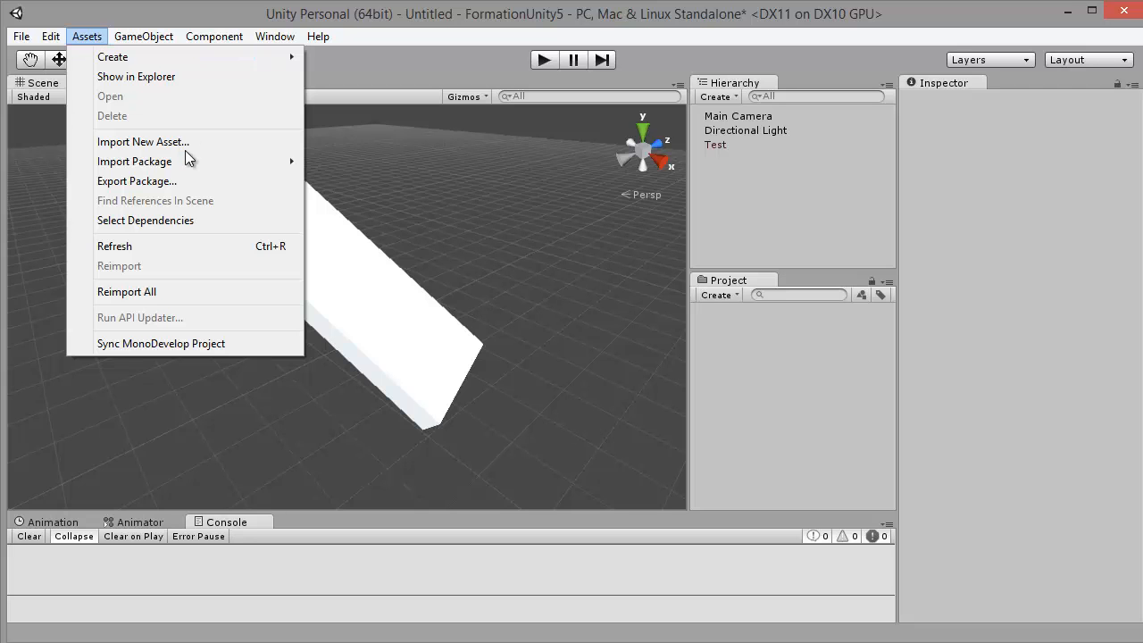
pyautogui.moveTo(185, 161)
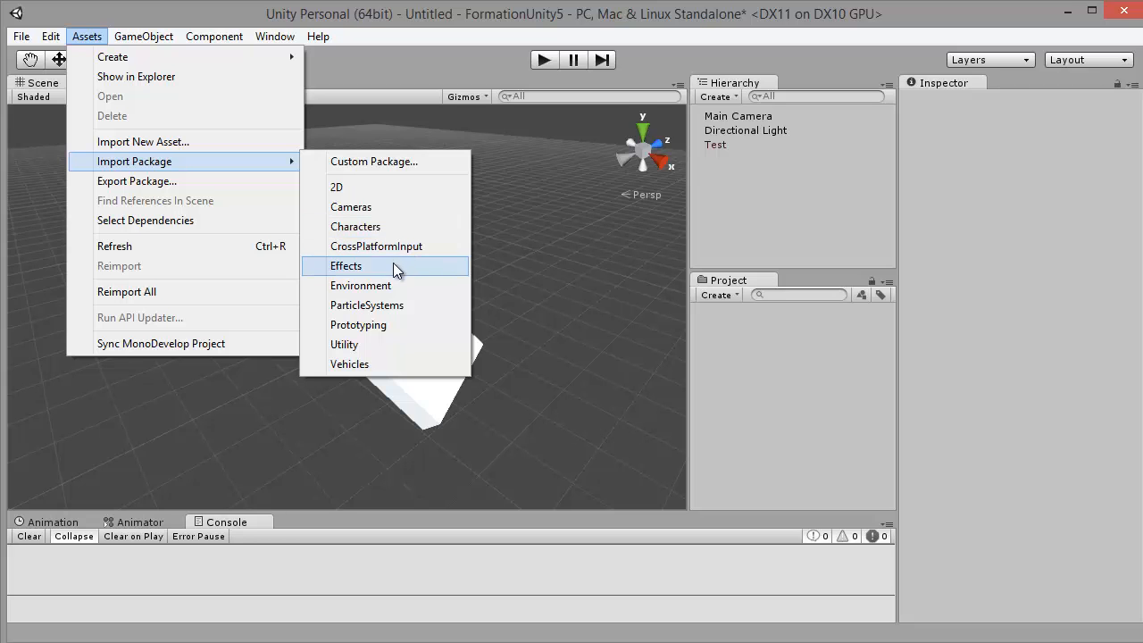
pyautogui.click(355, 231)
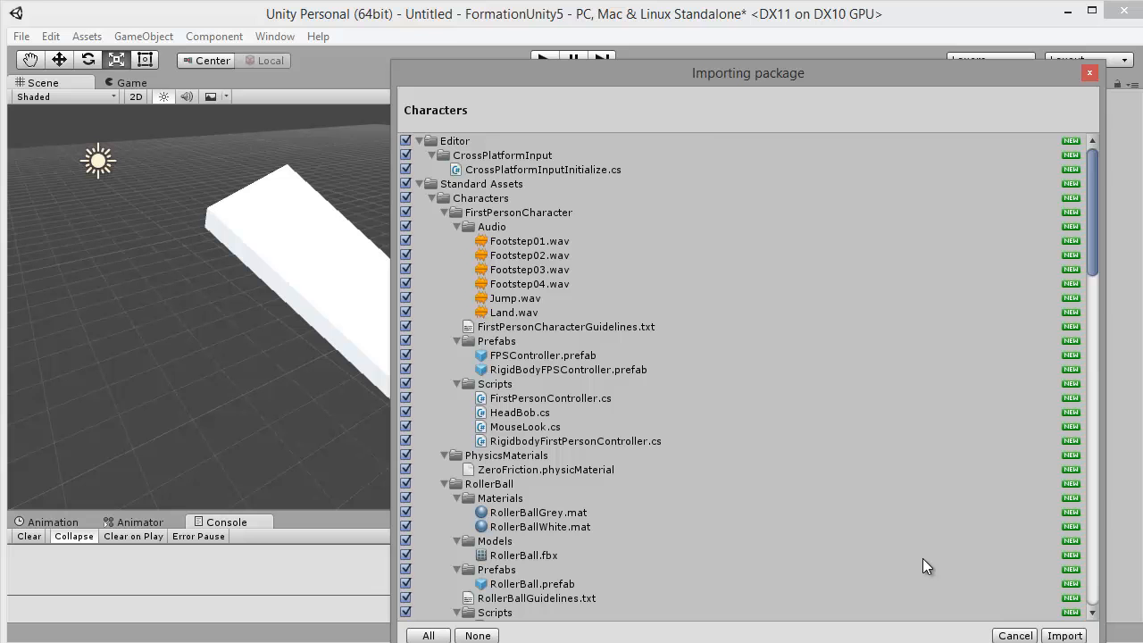
pyautogui.click(1065, 635)
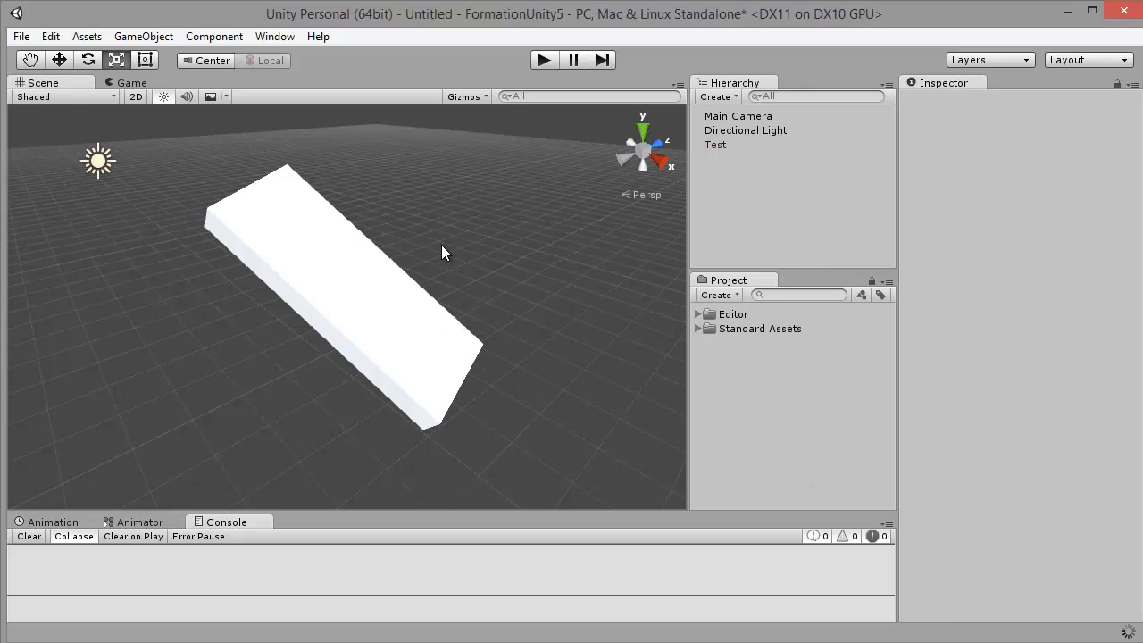
# Rotate the Test cube around its Z axis to about 179 degrees in the Scene view.
pyautogui.click(372, 283)
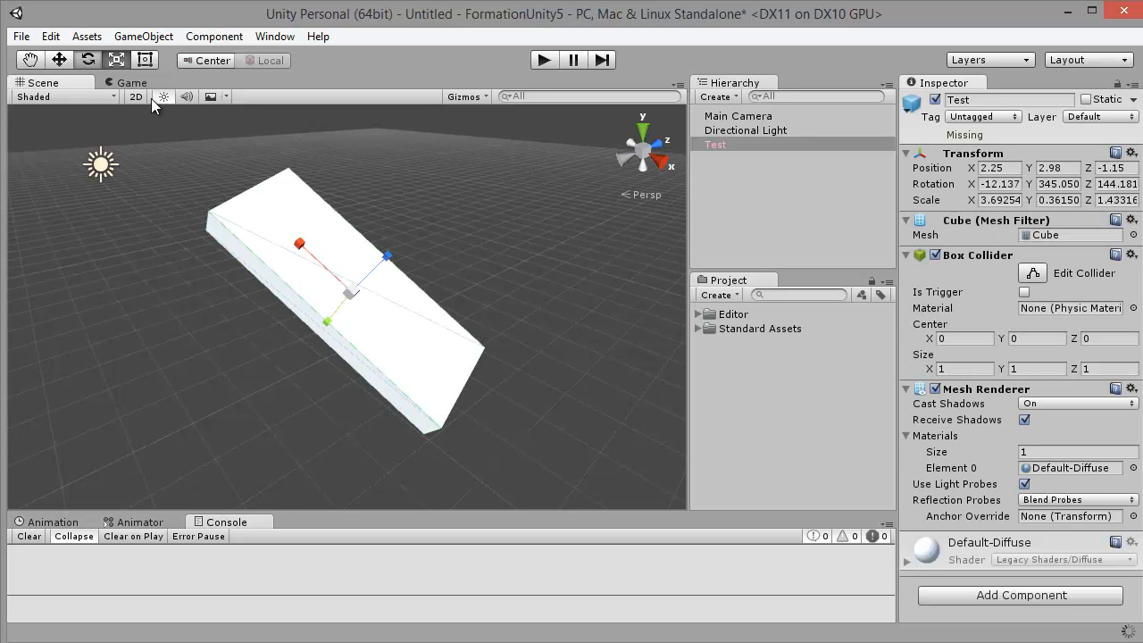
pyautogui.press('e')
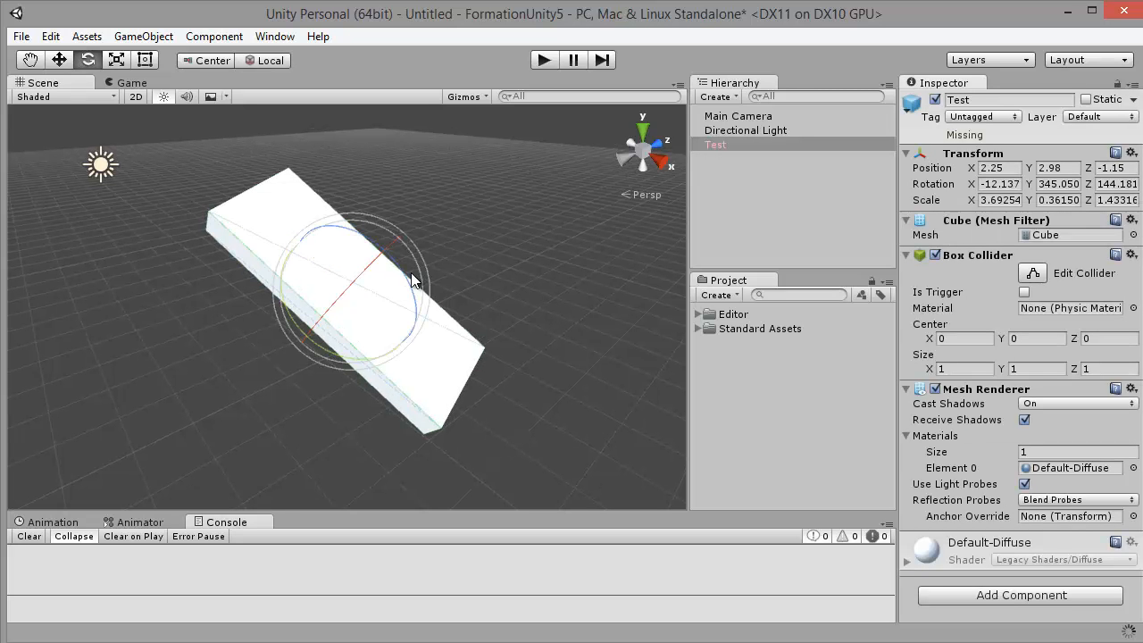
pyautogui.moveTo(405, 281); pyautogui.dragTo(325, 219)
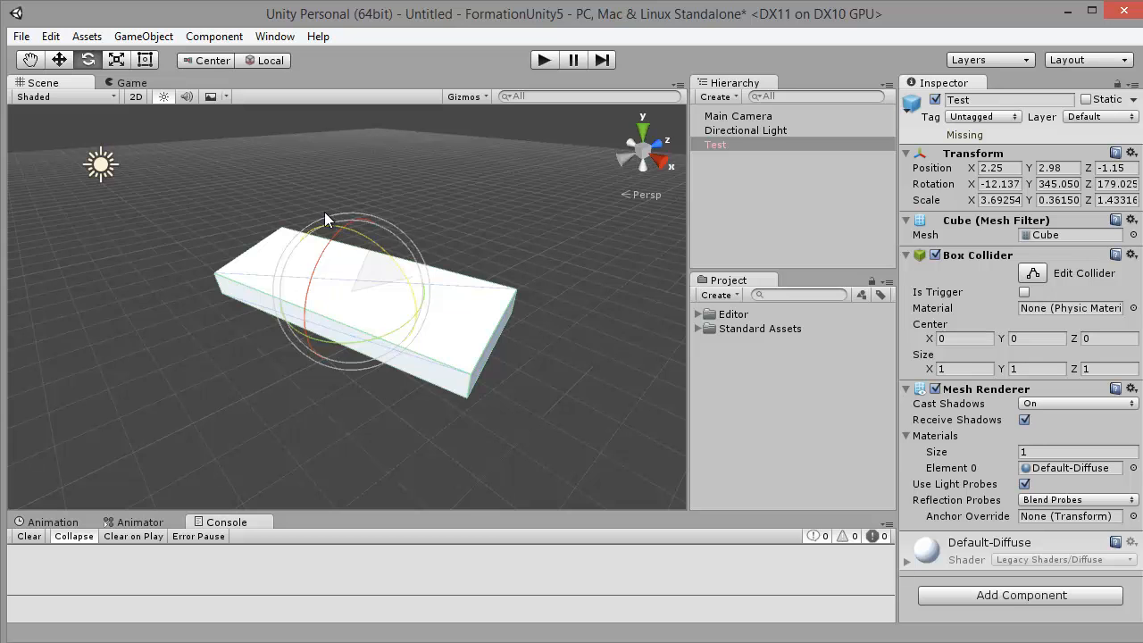
# Set the Test cube's rotation to 0 on the X, Y and Z axes.
pyautogui.click(994, 184)
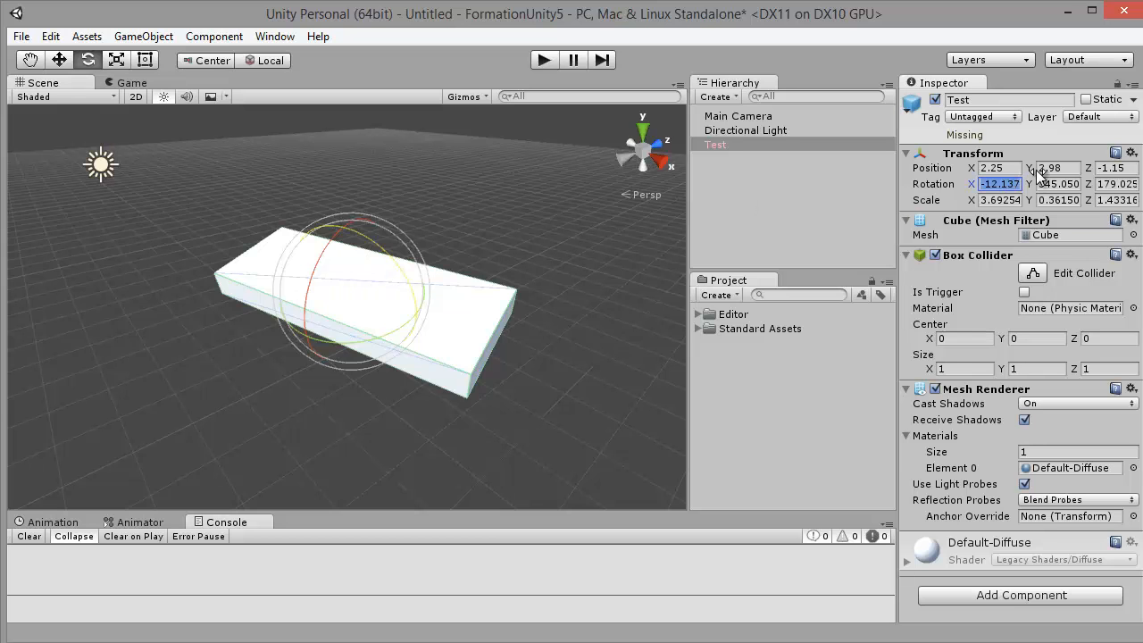
pyautogui.write('0')
pyautogui.press('Tab')
pyautogui.write('0')
pyautogui.press('Tab')
pyautogui.write('0')
# Set the Test cube's position to 0 on the X, Y and Z axes.
pyautogui.click(1005, 168)
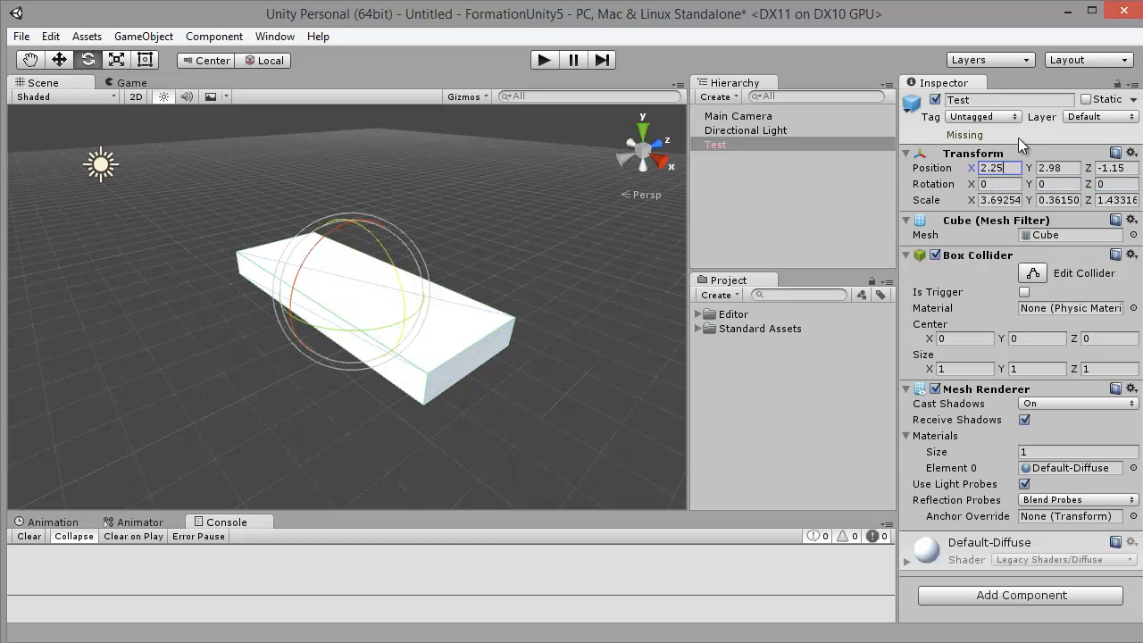
pyautogui.write('0')
pyautogui.press('Tab')
pyautogui.write('0')
pyautogui.press('Tab')
pyautogui.write('0')
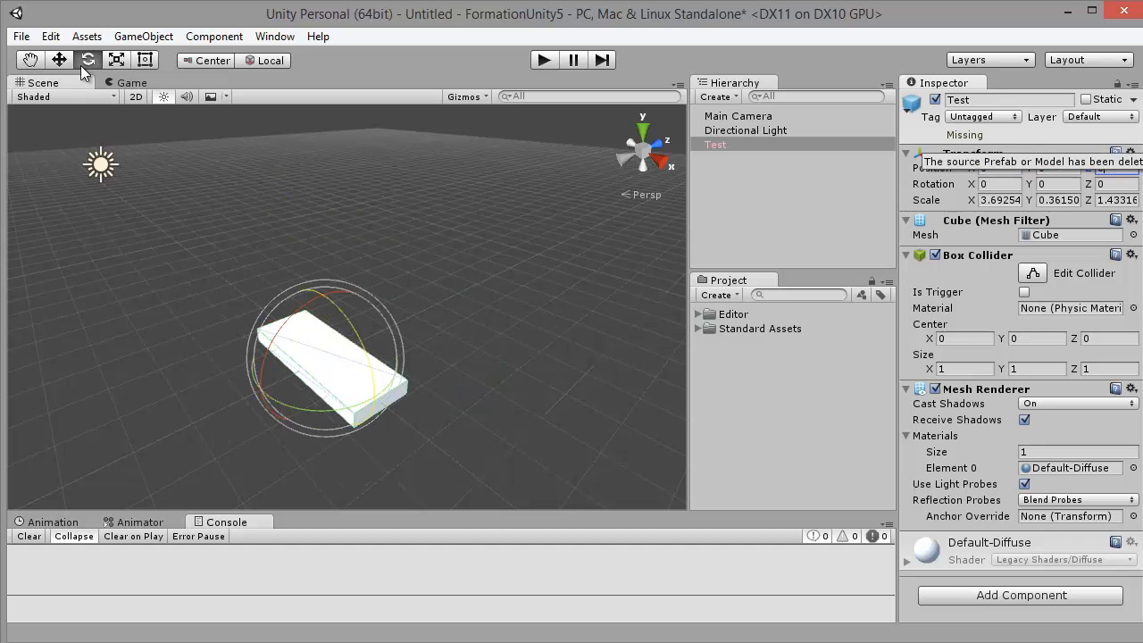
# Widen the Test cube along Z and enlarge it uniformly to a scale of about X 8.09, Y 0.79, Z 7.42.
pyautogui.write('r')
pyautogui.moveTo(344, 307); pyautogui.dragTo(434, 306)
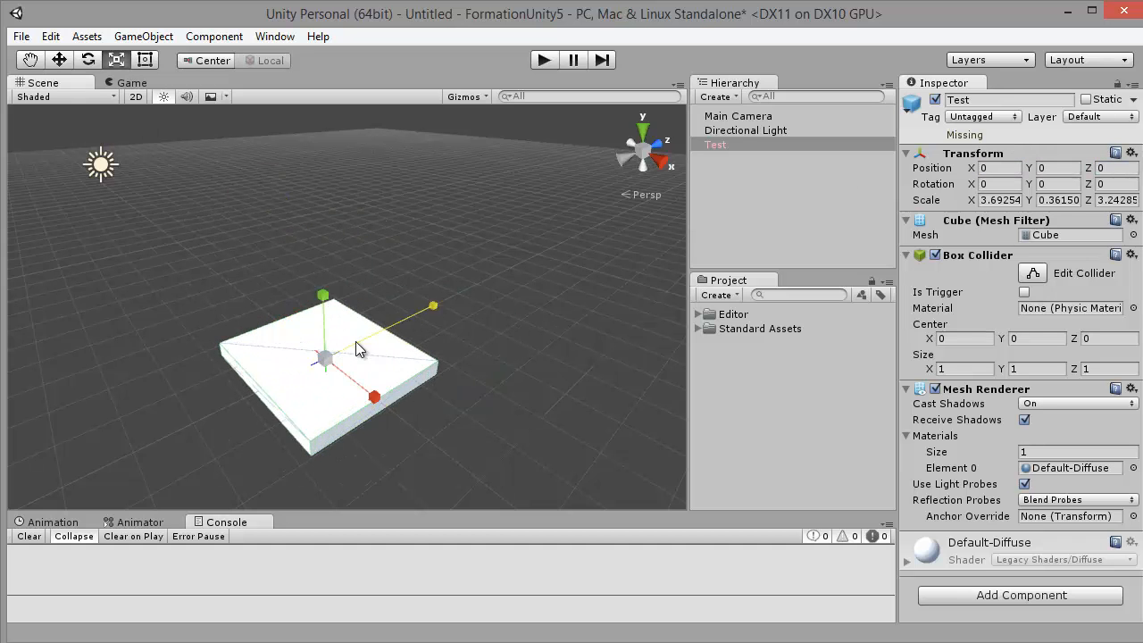
pyautogui.moveTo(325, 358); pyautogui.dragTo(703, 327)
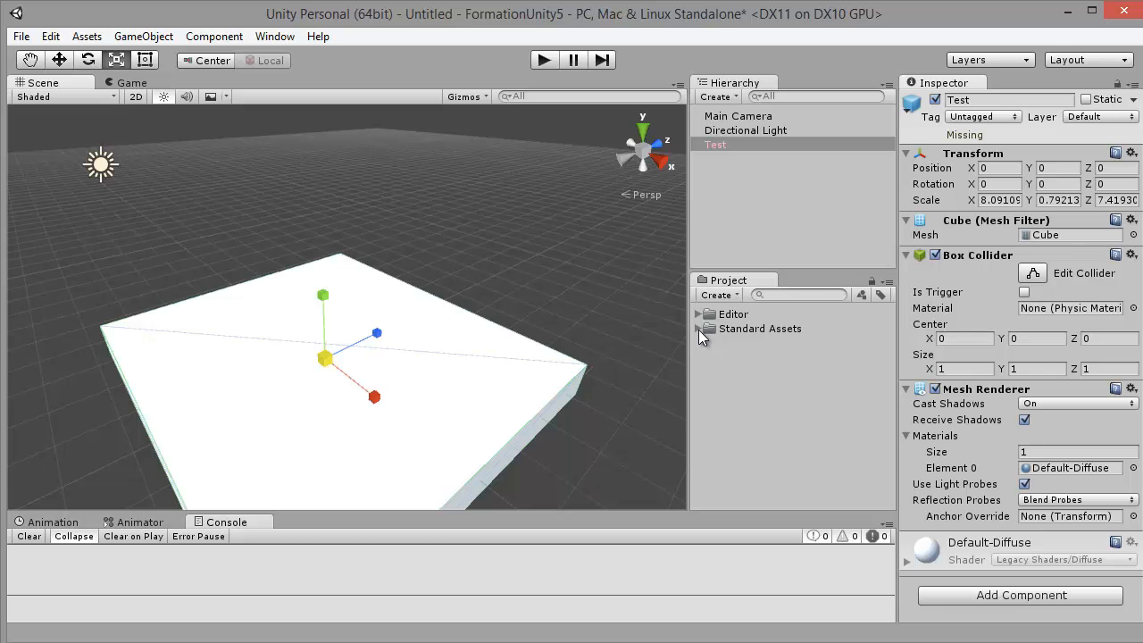
# Browse Standard Assets to the ThirdPersonCharacter folder and examine its Animation clips, widening the Project area to read the full names.
pyautogui.click(700, 329)
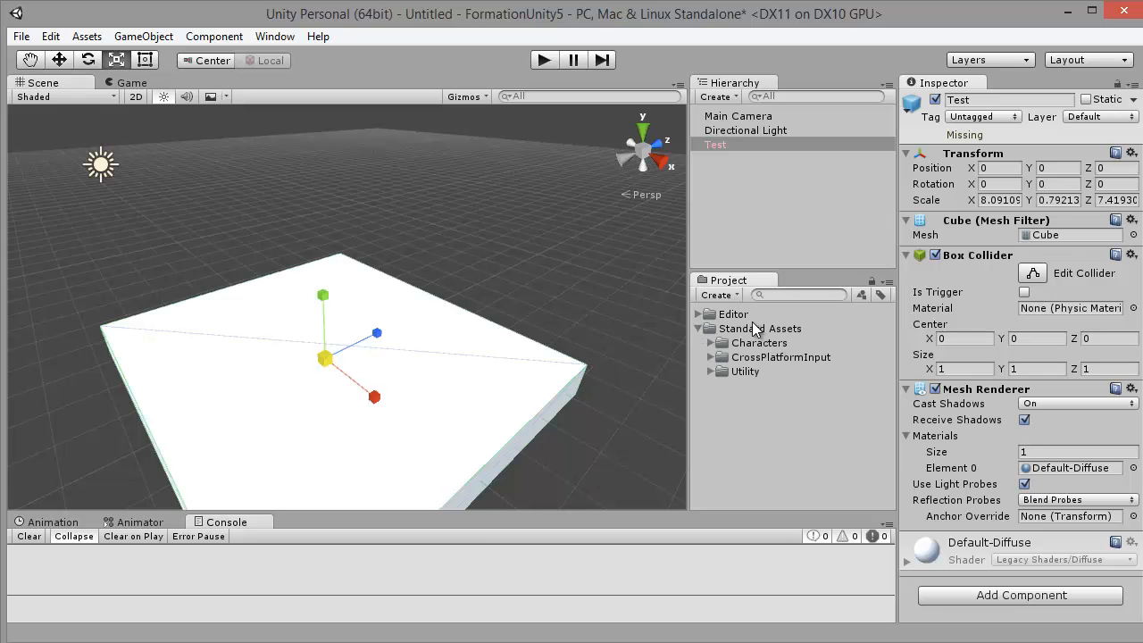
pyautogui.click(711, 343)
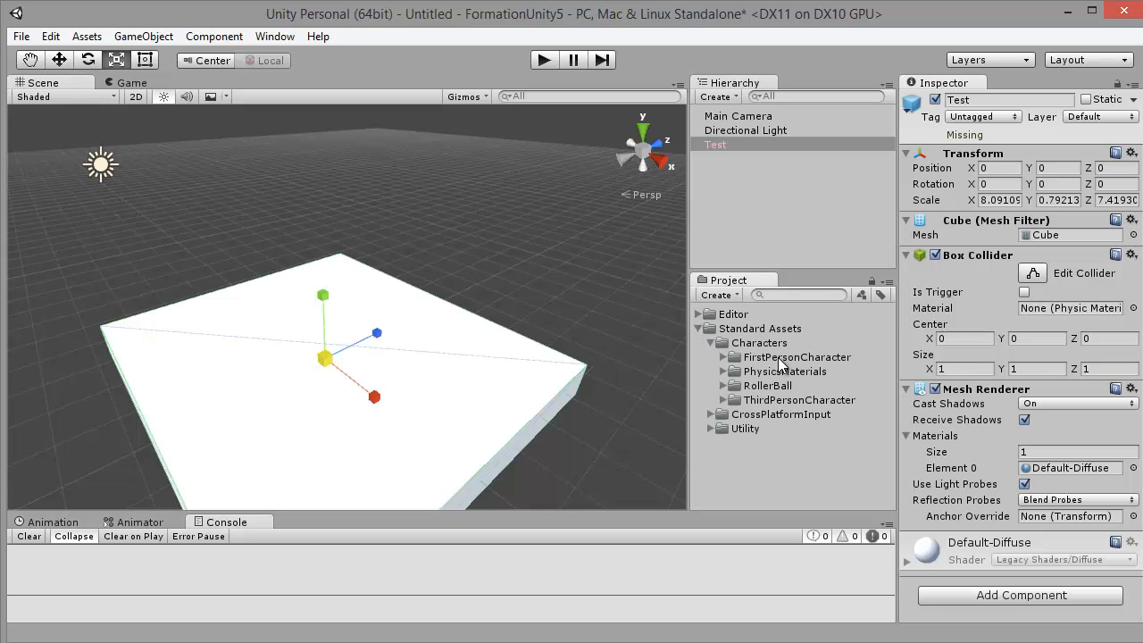
pyautogui.click(721, 400)
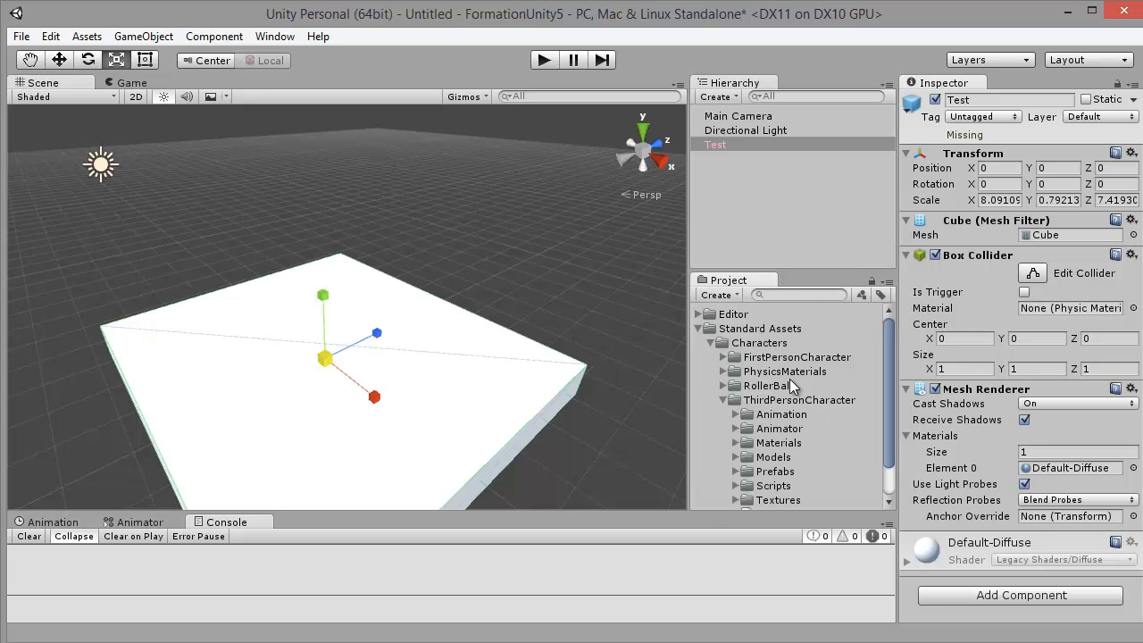
pyautogui.scroll(-2, 789, 379)
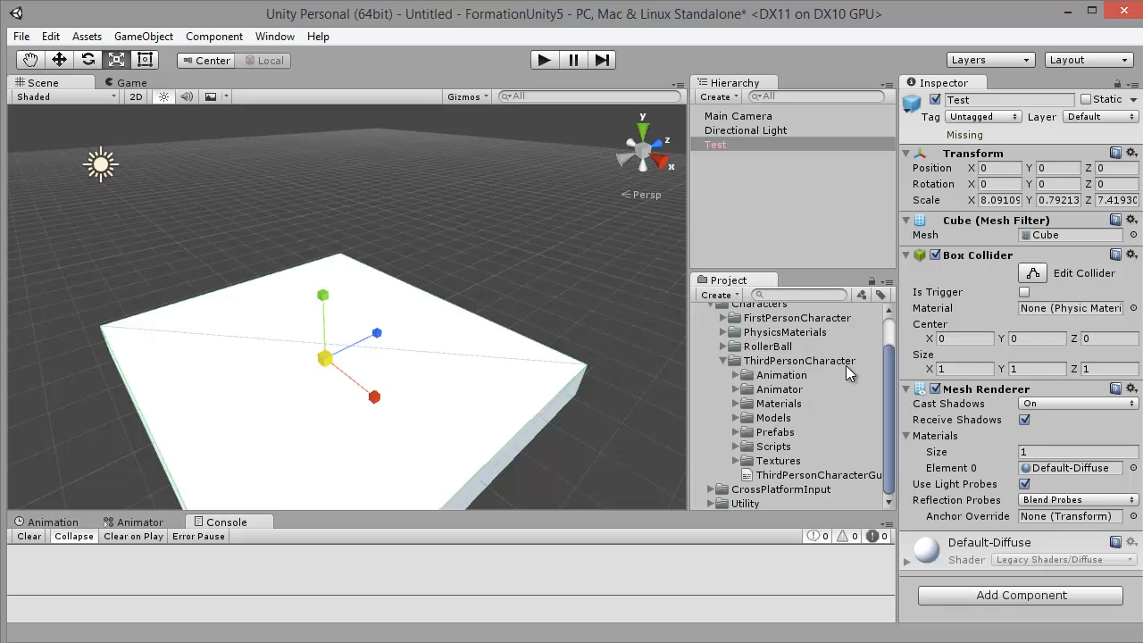
pyautogui.click(736, 374)
pyautogui.scroll(3, 817, 361)
pyautogui.scroll(-3, 819, 361)
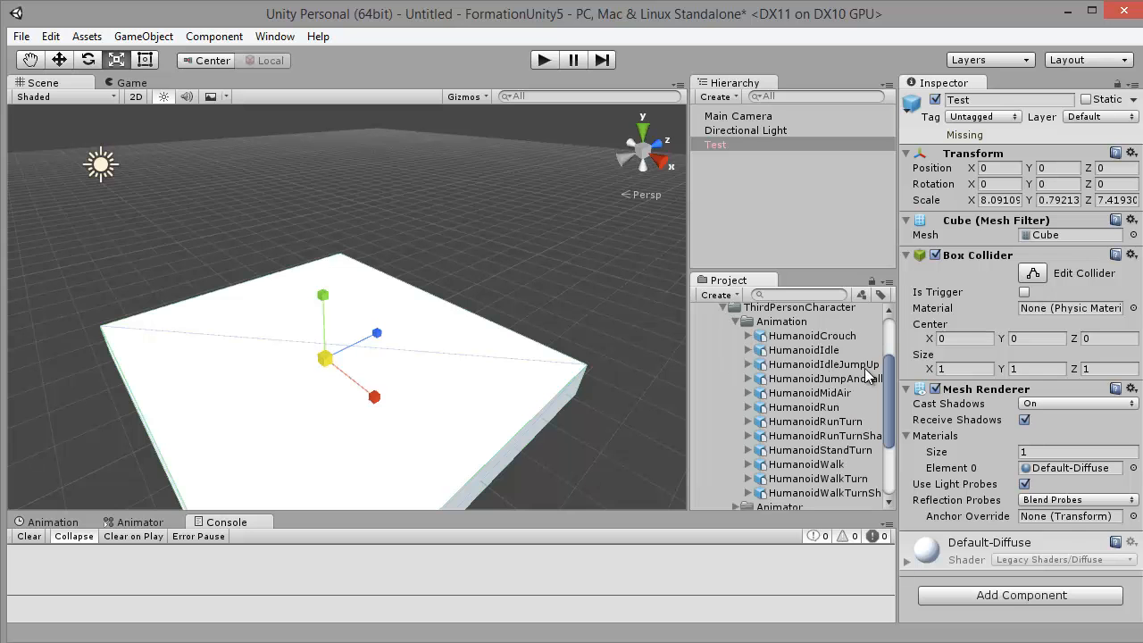
pyautogui.moveTo(689, 355); pyautogui.dragTo(668, 354)
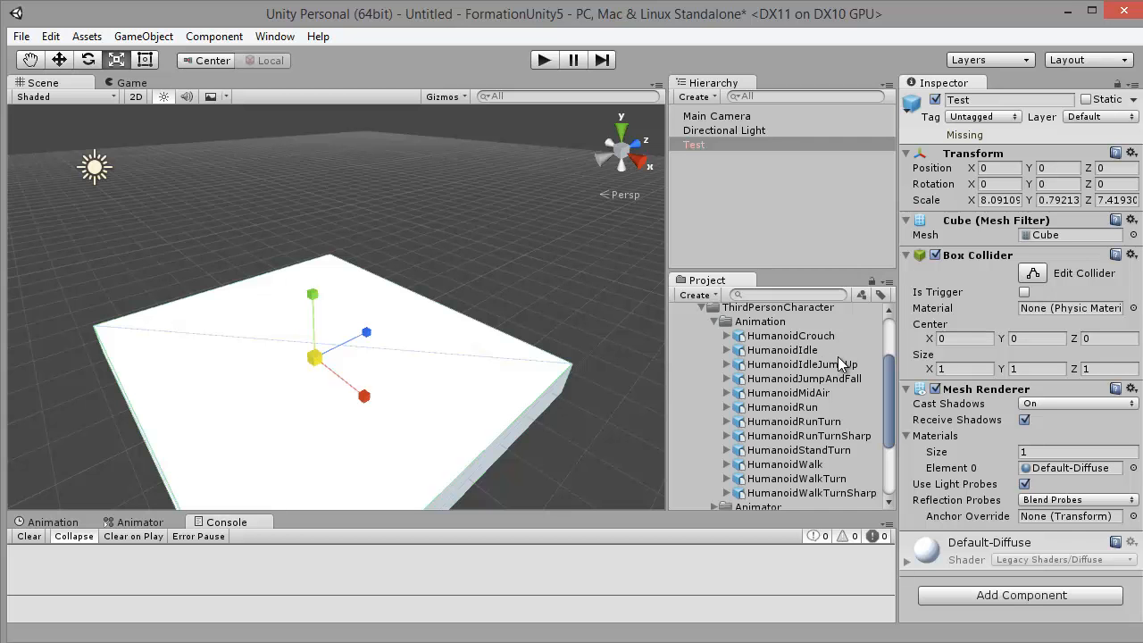
pyautogui.scroll(-3, 791, 432)
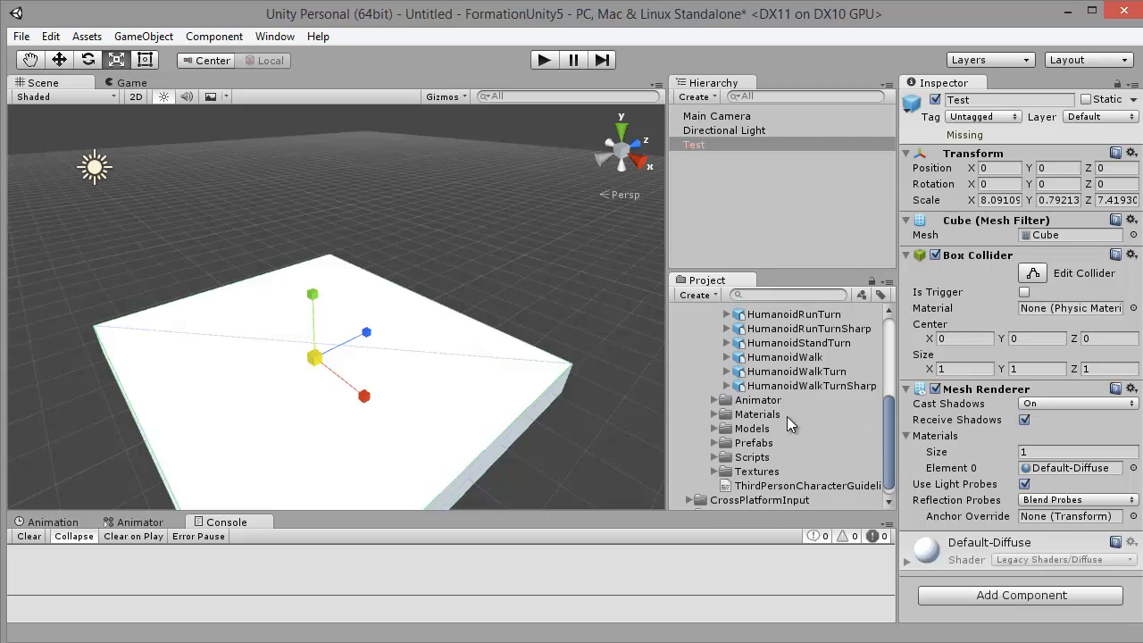
pyautogui.scroll(3, 791, 432)
pyautogui.click(715, 323)
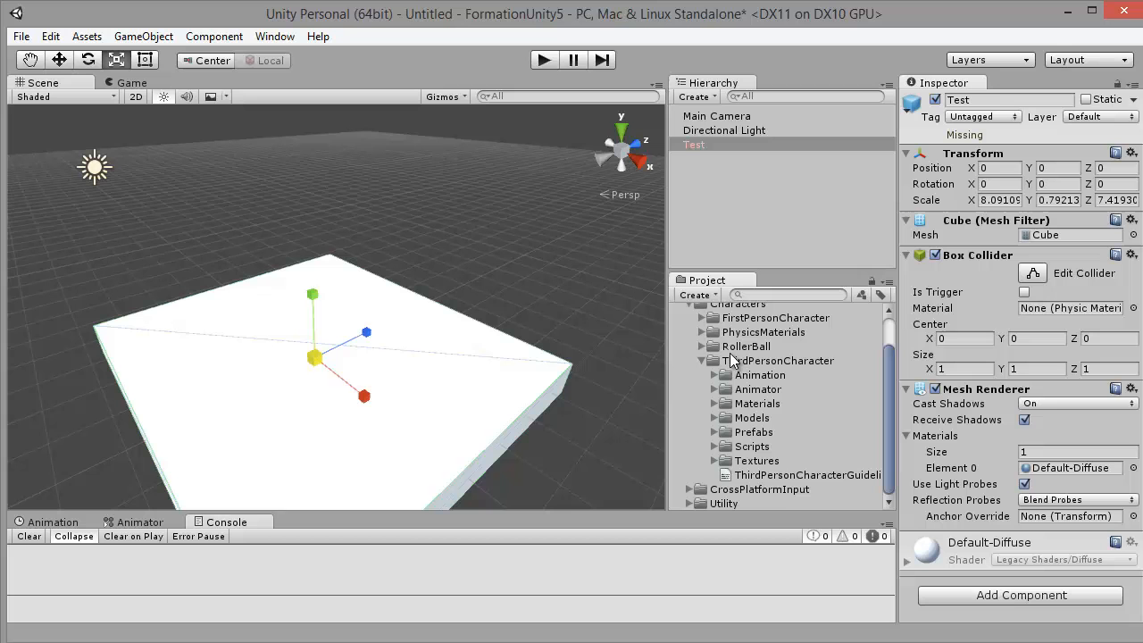
# Look through the contents of ThirdPersonCharacter's Models and Textures folders.
pyautogui.click(715, 418)
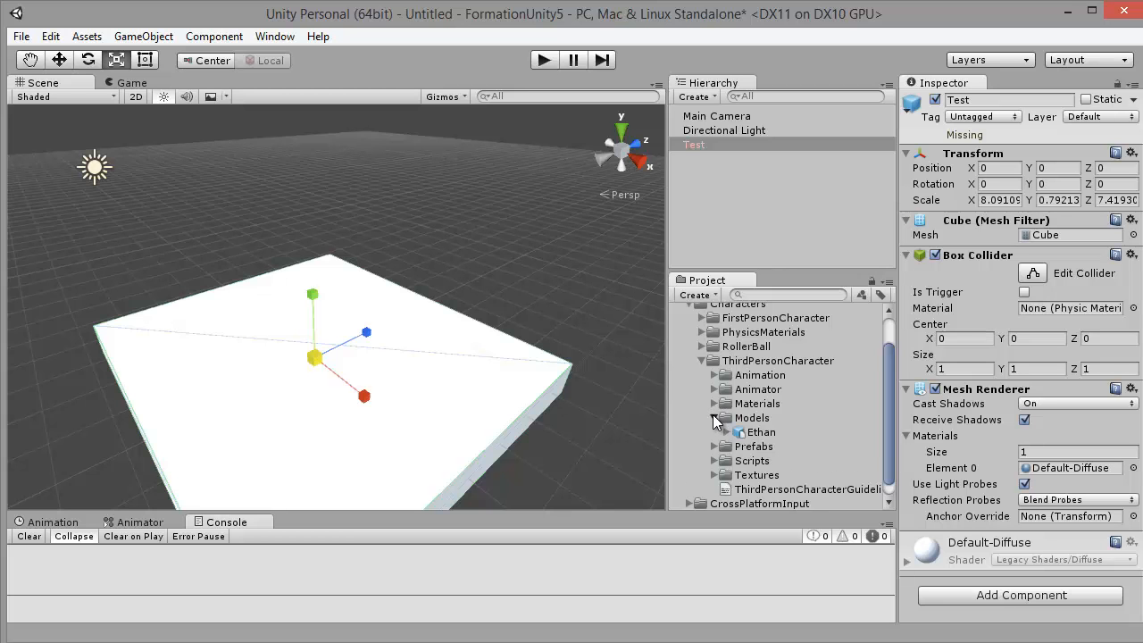
pyautogui.click(715, 418)
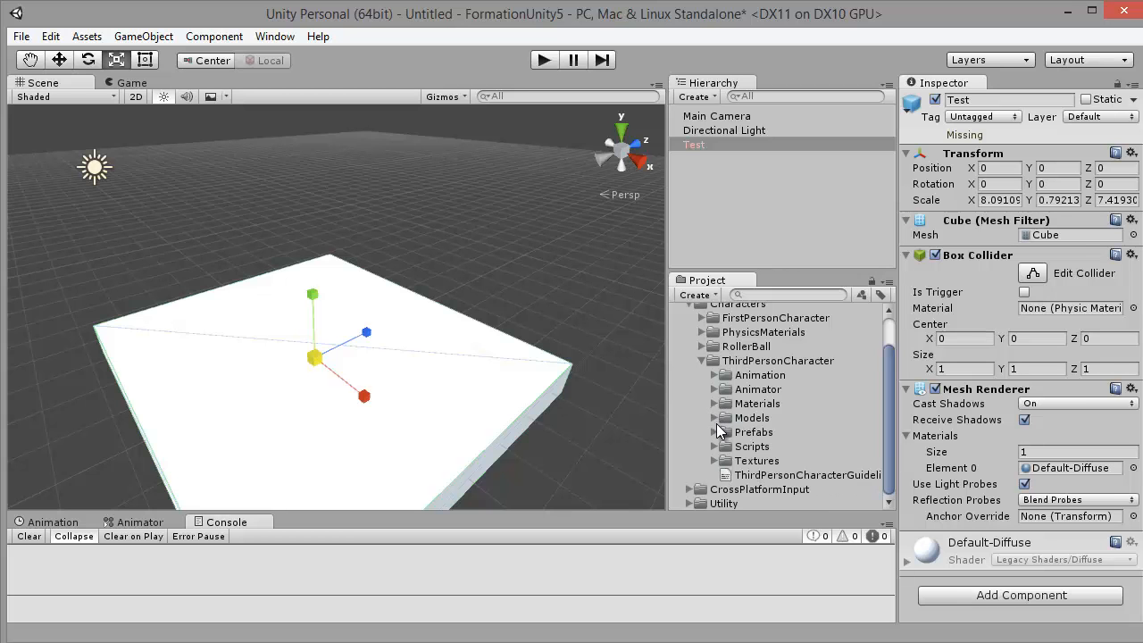
pyautogui.click(715, 461)
pyautogui.click(715, 461)
# Place the ThirdPersonController prefab on the Test cube's top surface and frame the character up close in the Scene view.
pyautogui.click(715, 432)
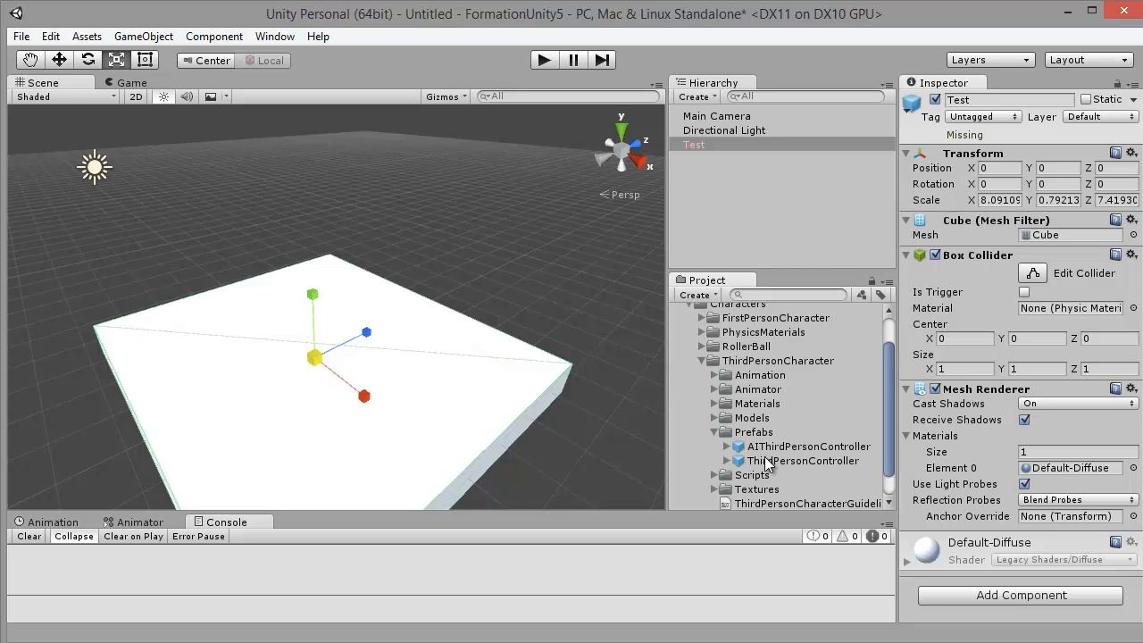
pyautogui.moveTo(774, 463); pyautogui.dragTo(340, 359)
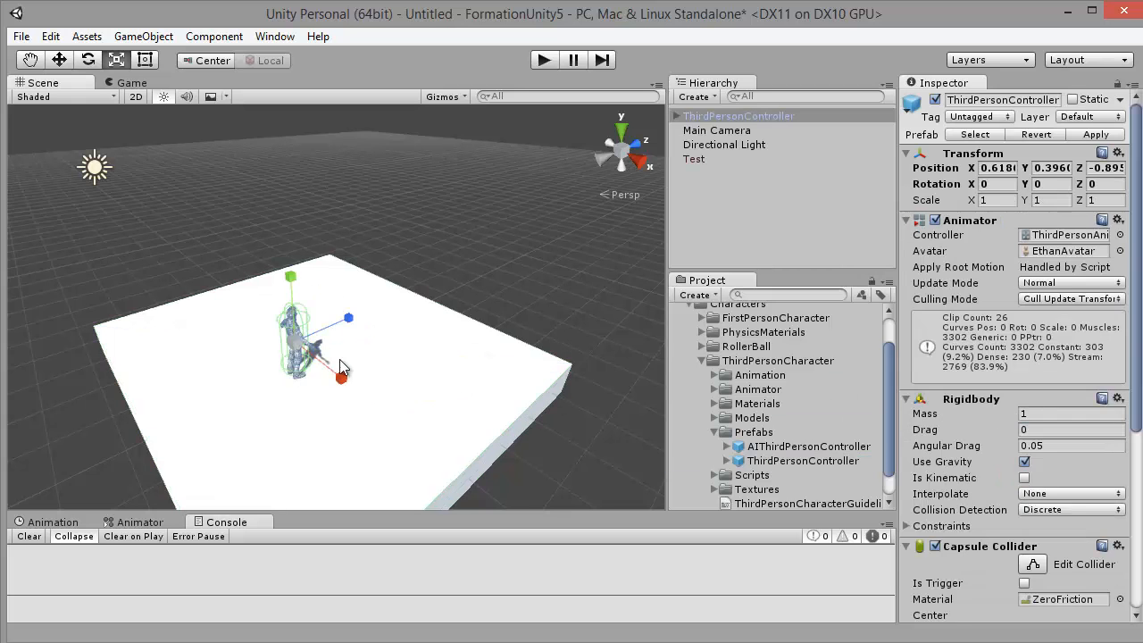
pyautogui.press('f')
pyautogui.keyDown('alt'); pyautogui.moveTo(374, 325); pyautogui.dragTo(929, 254); pyautogui.keyUp('alt')
pyautogui.scroll(6, 493, 236)
pyautogui.click(502, 245)
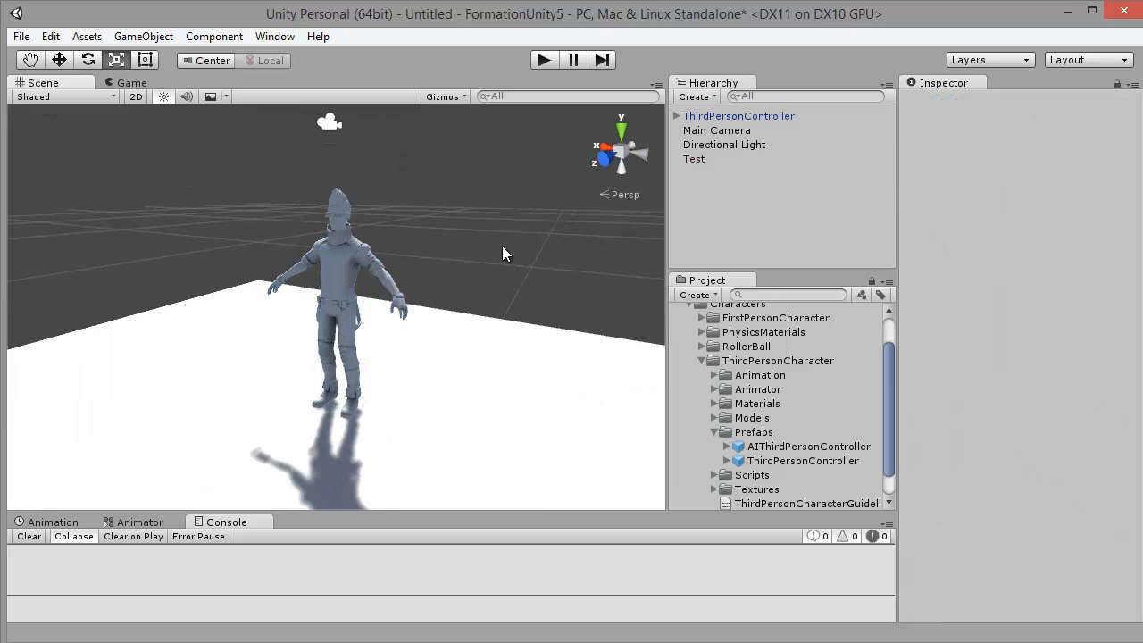
pyautogui.keyDown('alt'); pyautogui.moveTo(502, 246); pyautogui.dragTo(341, 238); pyautogui.keyUp('alt')
pyautogui.scroll(5, 398, 251)
pyautogui.click(341, 237)
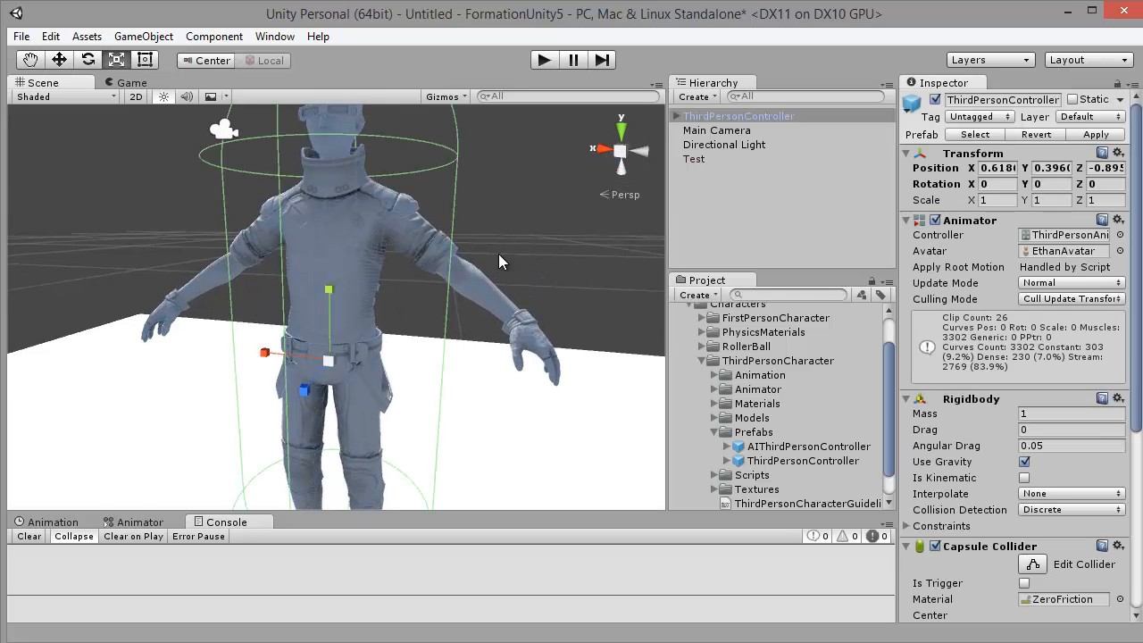
# Inspect the EthanOcclusion texture in the ThirdPersonCharacter Textures folder and compare it with the character in the scene.
pyautogui.click(714, 433)
pyautogui.click(715, 489)
pyautogui.scroll(-1, 742, 460)
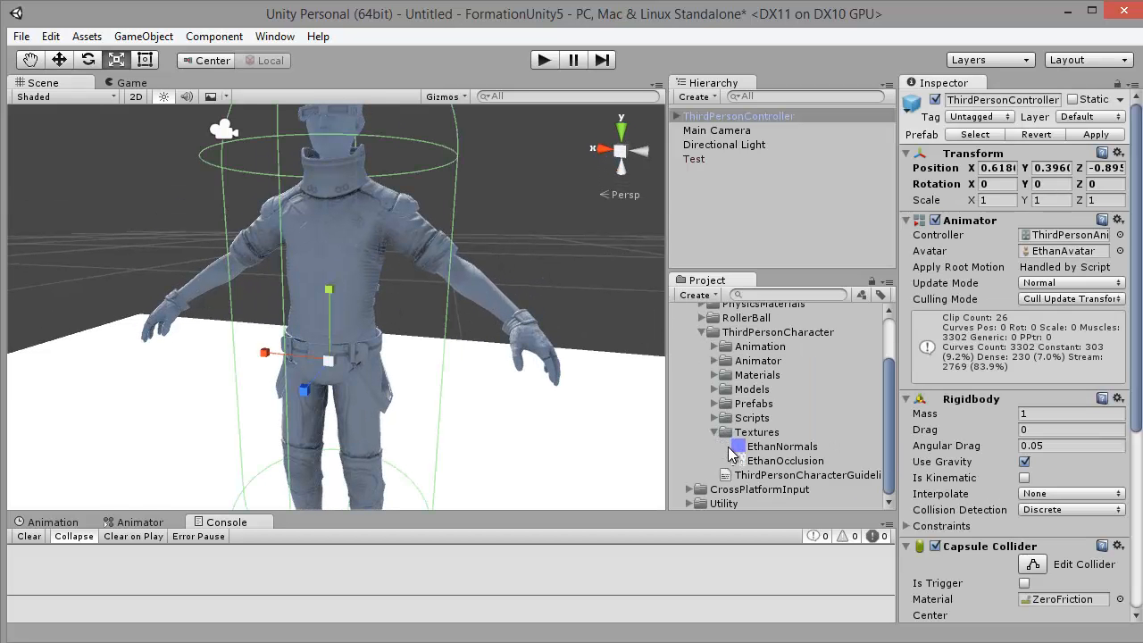
pyautogui.click(756, 462)
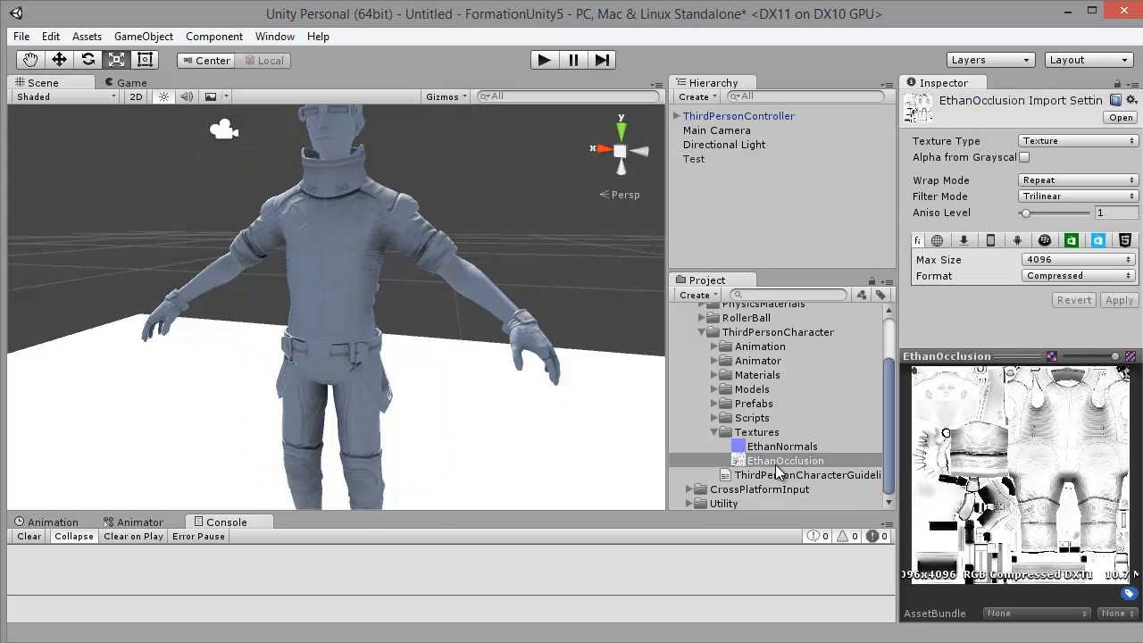
pyautogui.scroll(-5, 583, 416)
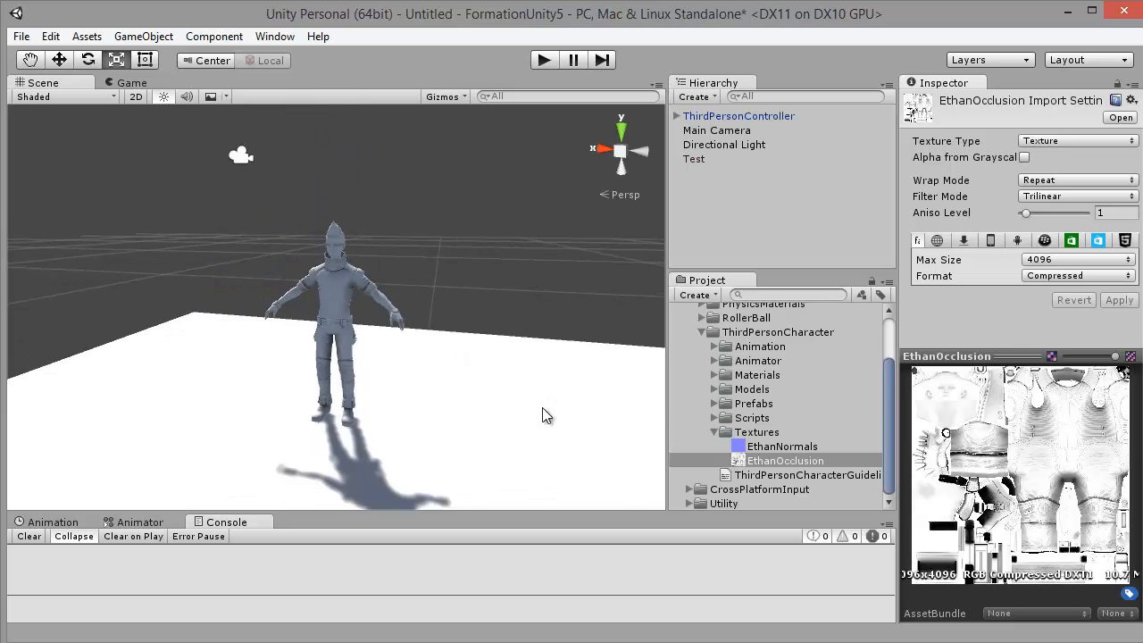
pyautogui.keyDown('alt'); pyautogui.moveTo(438, 374); pyautogui.dragTo(703, 396); pyautogui.keyUp('alt')
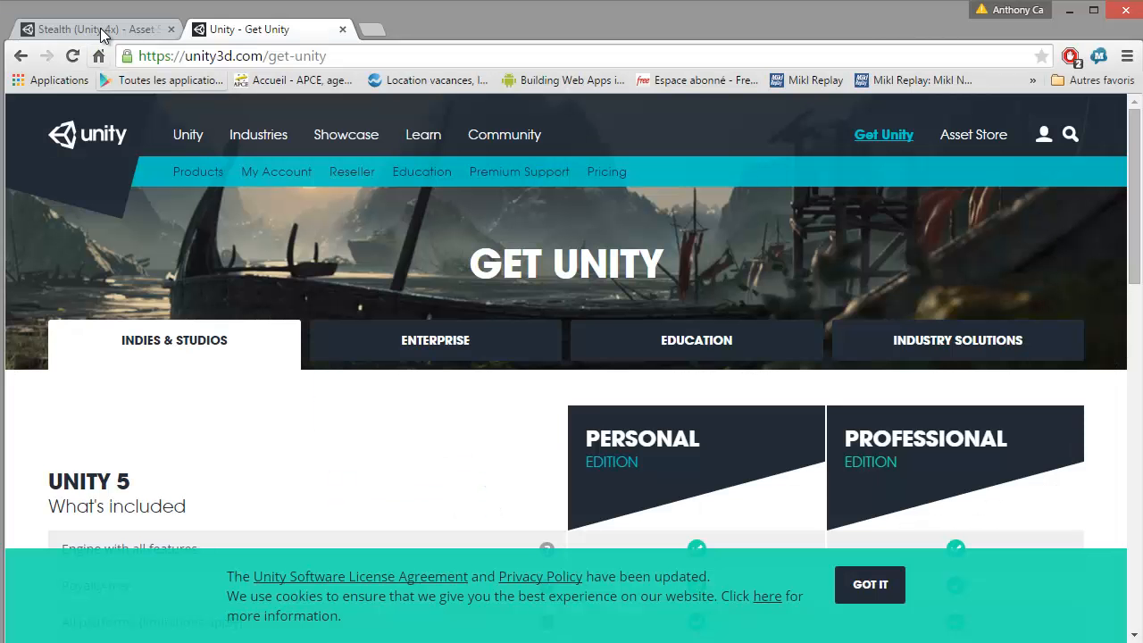
# Switch to the web browser and view the textured character on the Stealth (Unity 4x) Asset Store page.
pyautogui.click(100, 27)
pyautogui.scroll(2, 420, 390)
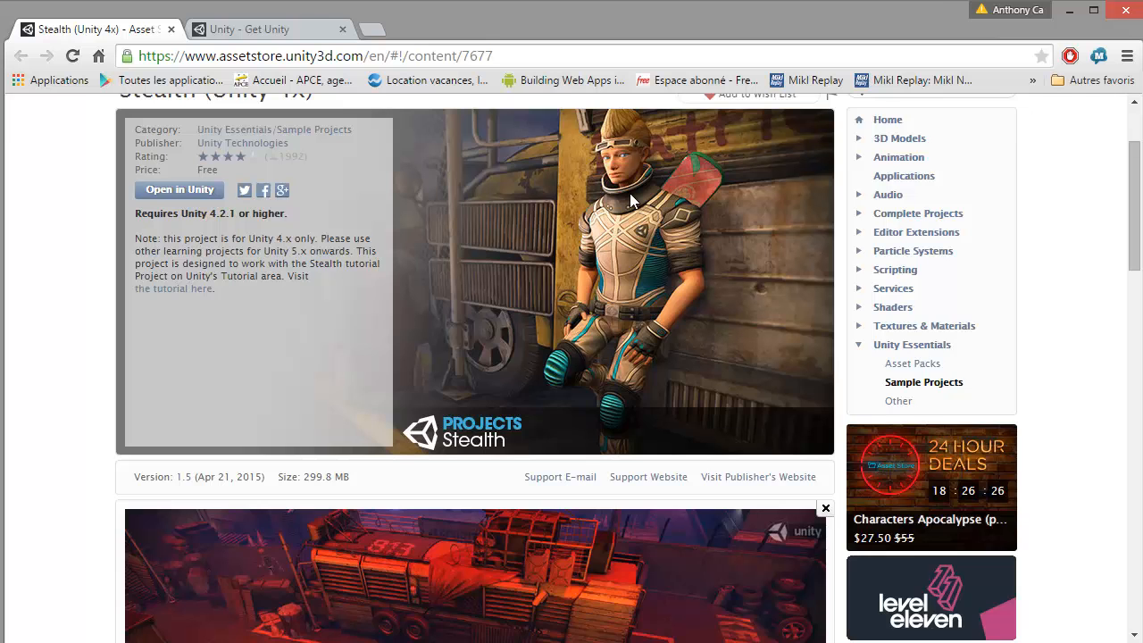
pyautogui.scroll(1, 639, 294)
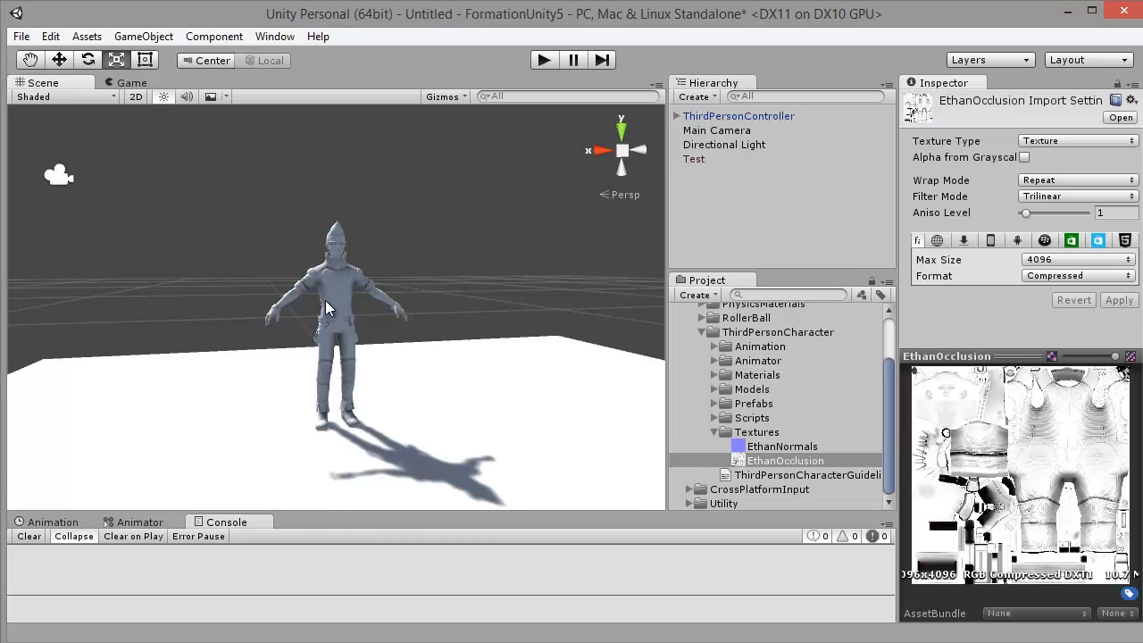
# Return to Unity and examine the character's EthanGrey material and its maps.
pyautogui.scroll(5, 325, 300)
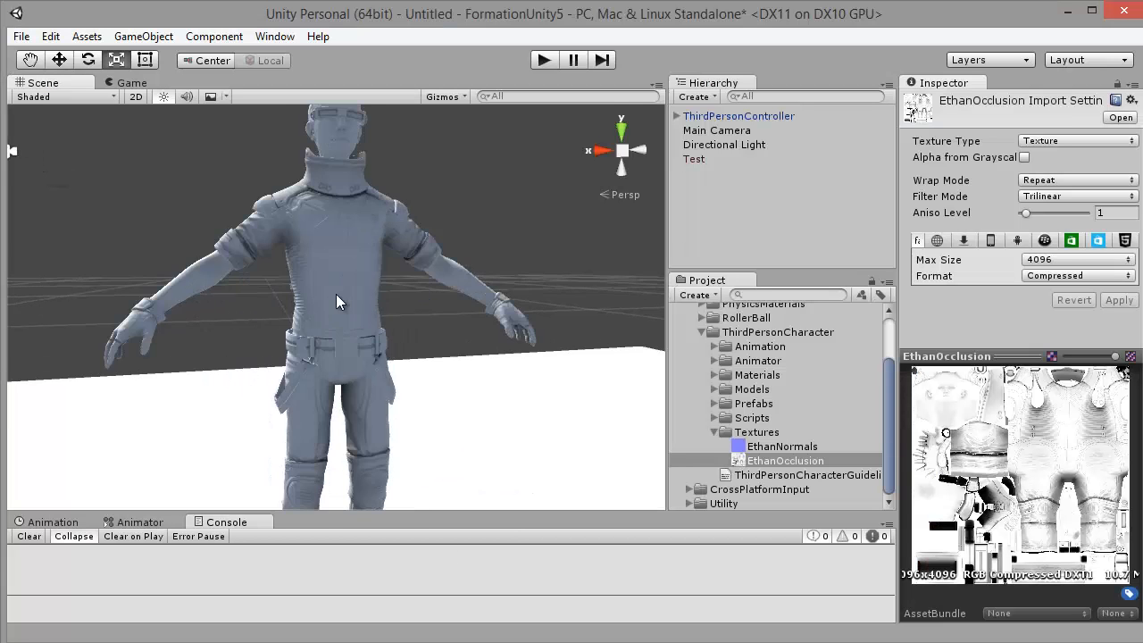
pyautogui.moveTo(336, 293)
pyautogui.keyDown('alt'); pyautogui.mouseDown()
pyautogui.moveTo(464, 246)
pyautogui.moveTo(54, 266)
pyautogui.moveTo(565, 520)
pyautogui.moveTo(625, 572)
pyautogui.moveTo(678, 590)
pyautogui.moveTo(268, 444)
pyautogui.moveTo(388, 288)
pyautogui.moveTo(351, 288)
pyautogui.mouseUp(); pyautogui.keyUp('alt')
pyautogui.press('r')
pyautogui.click(350, 288)
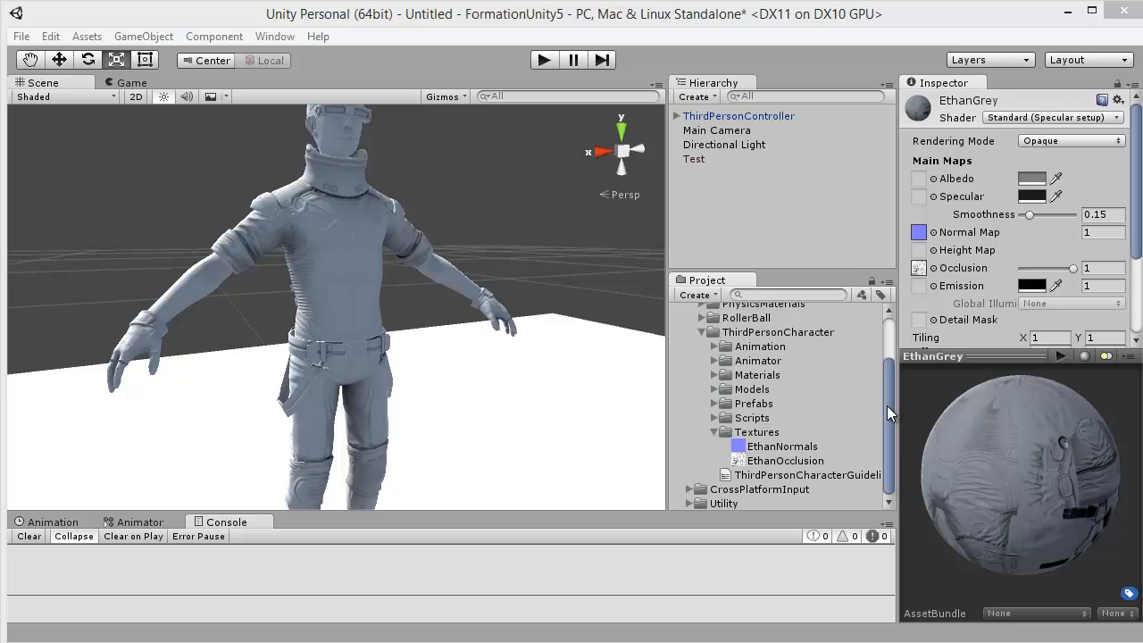
pyautogui.scroll(3, 783, 440)
pyautogui.scroll(-3, 779, 444)
# Select the character in the scene and review its Animator, Rigidbody and Capsule Collider components.
pyautogui.click(371, 308)
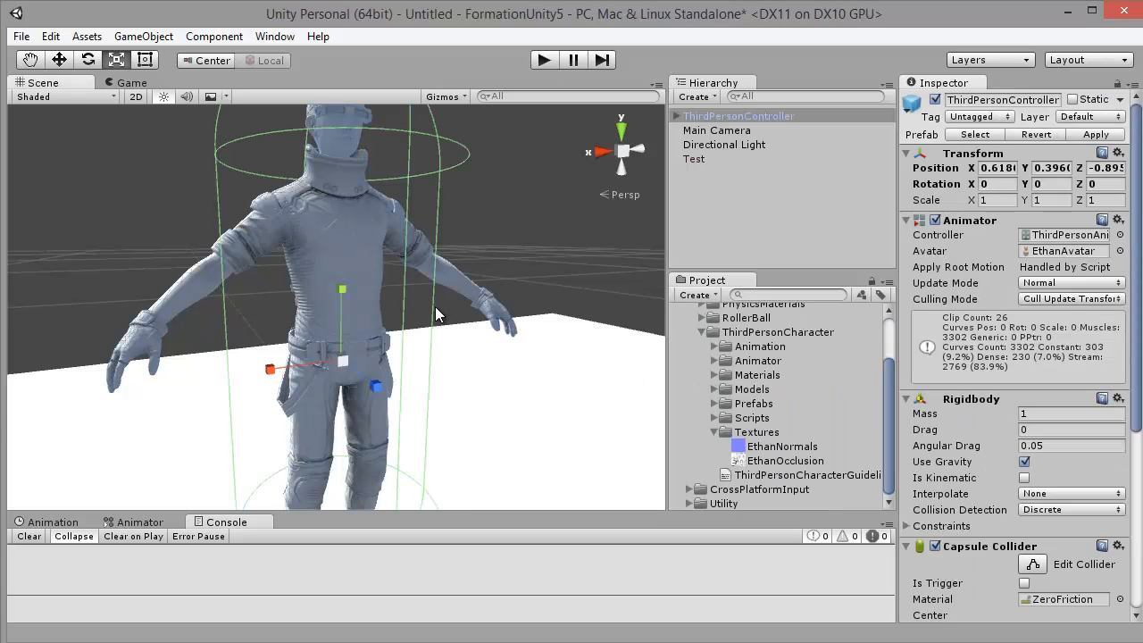
pyautogui.scroll(2, 369, 303)
pyautogui.scroll(-2, 368, 289)
pyautogui.scroll(-2, 386, 287)
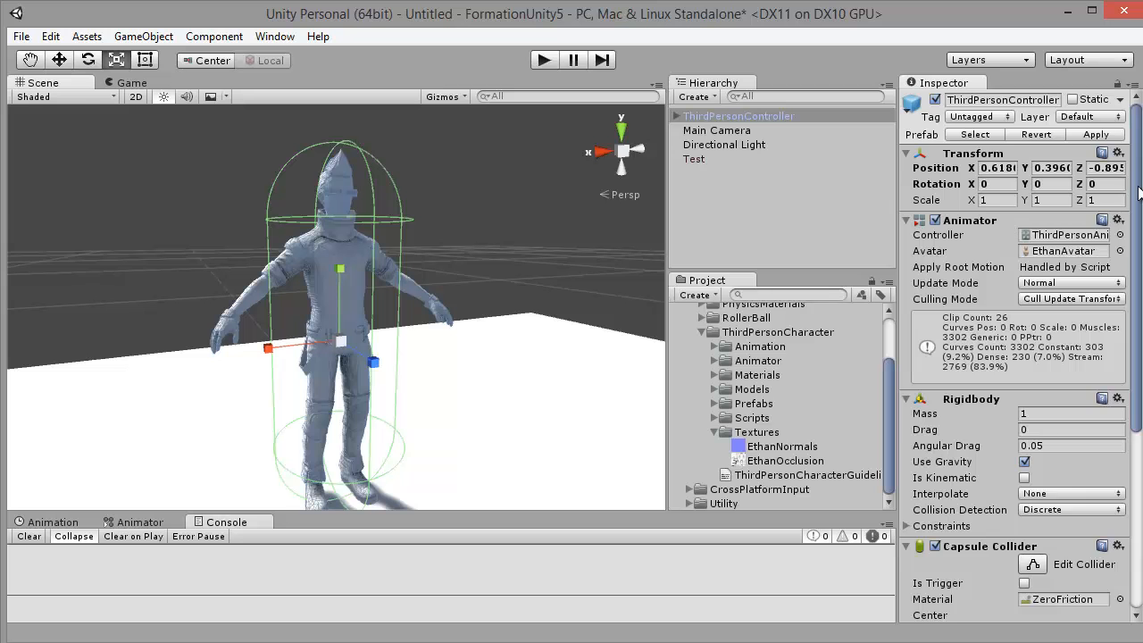
pyautogui.scroll(-3, 1032, 261)
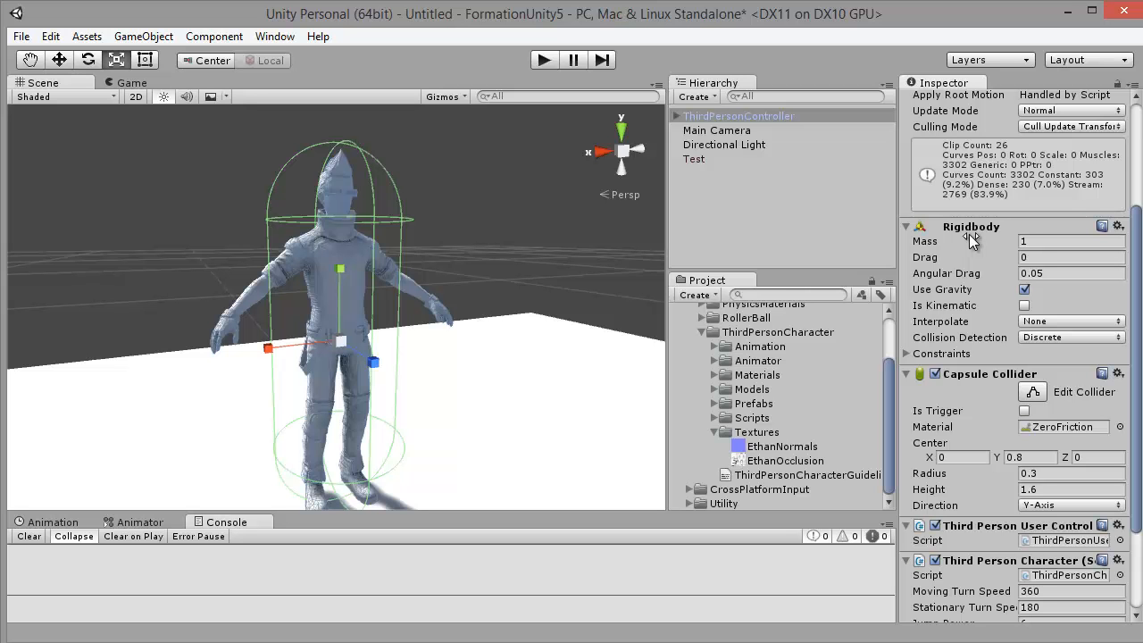
# Move the ThirdPersonController character straight up along Y so it floats well above the Test cube.
pyautogui.click(60, 61)
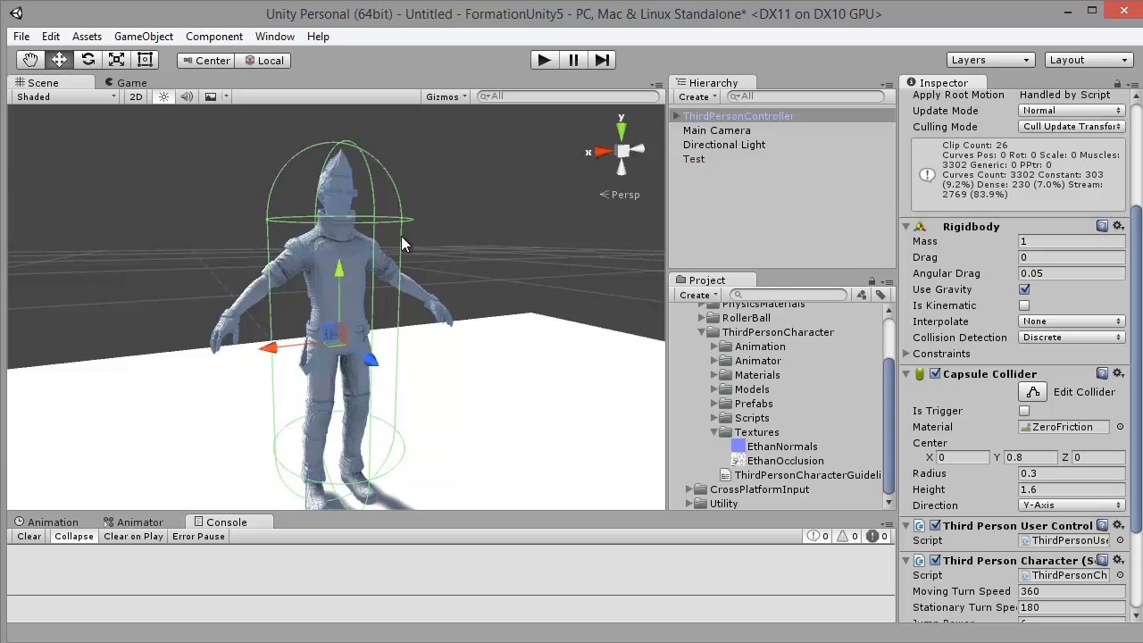
pyautogui.scroll(-5, 358, 246)
pyautogui.moveTo(334, 246); pyautogui.dragTo(332, 75)
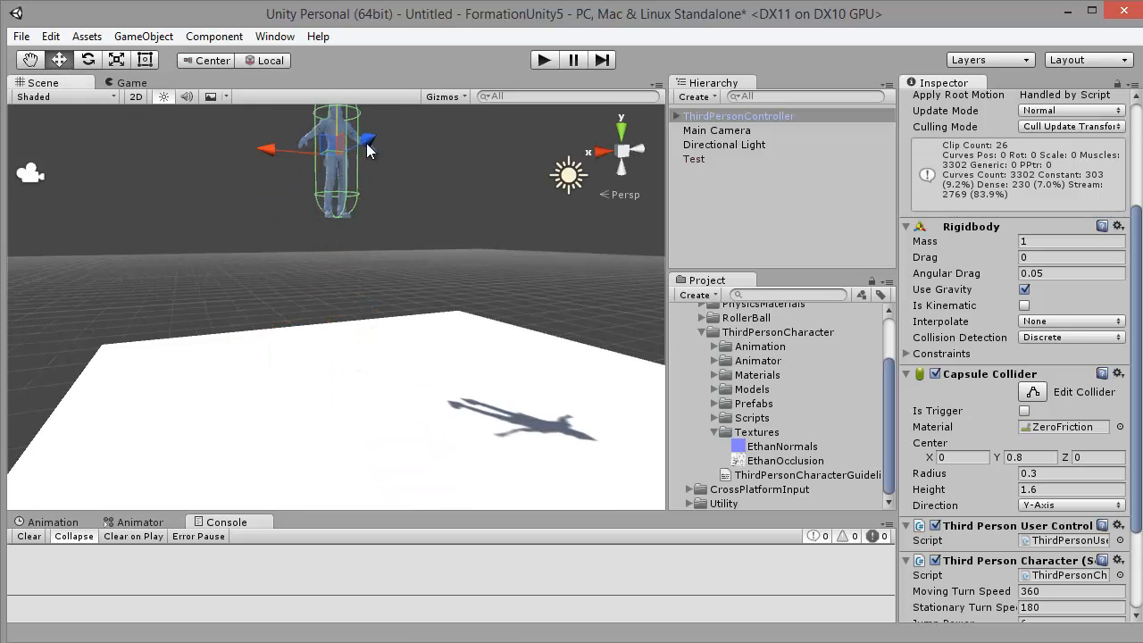
pyautogui.moveTo(373, 197); pyautogui.dragTo(333, 185, button='right')
pyautogui.scroll(-3, 333, 185)
# Run the scene with the Game view docked beside the Hierarchy, lift the character to test gravity, and stop the run.
pyautogui.moveTo(138, 85); pyautogui.dragTo(689, 99)
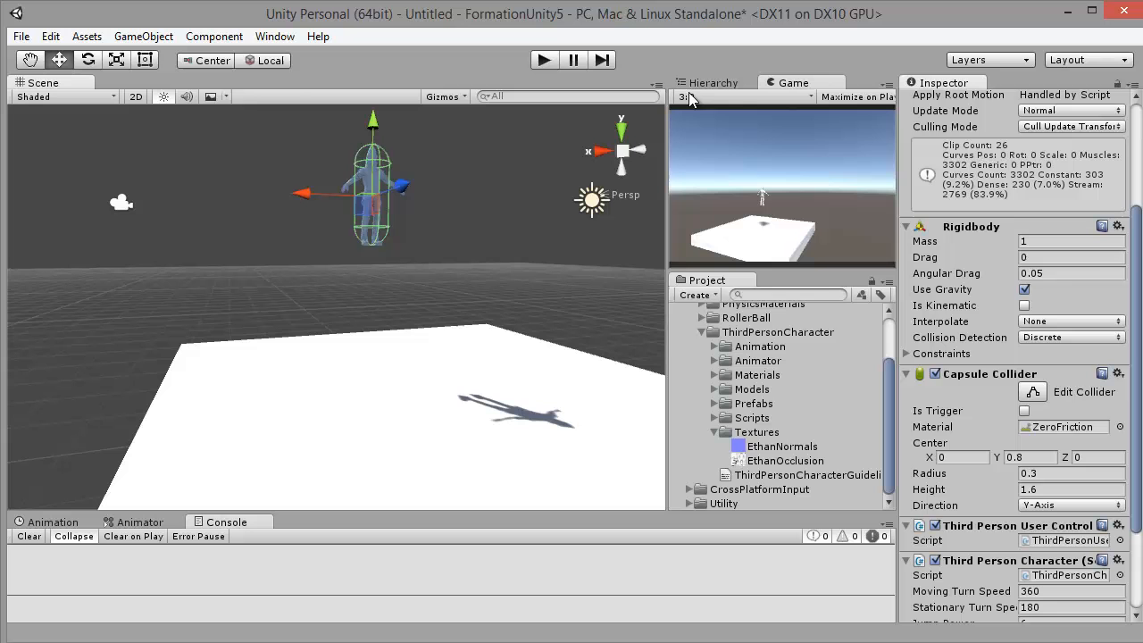
pyautogui.click(545, 63)
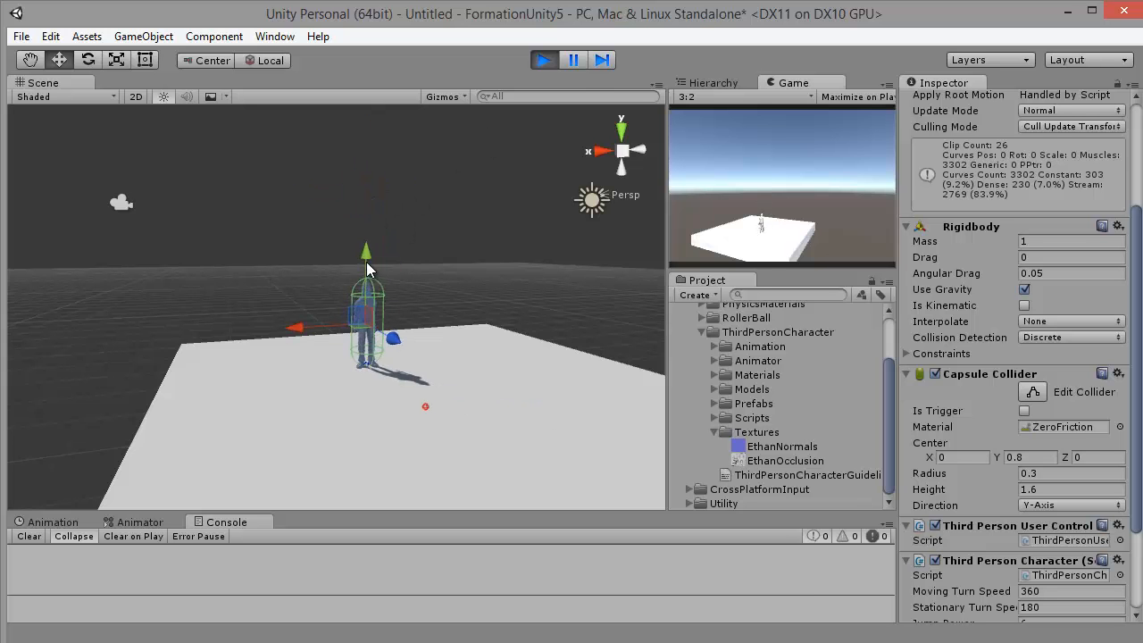
pyautogui.moveTo(366, 262); pyautogui.dragTo(371, 33)
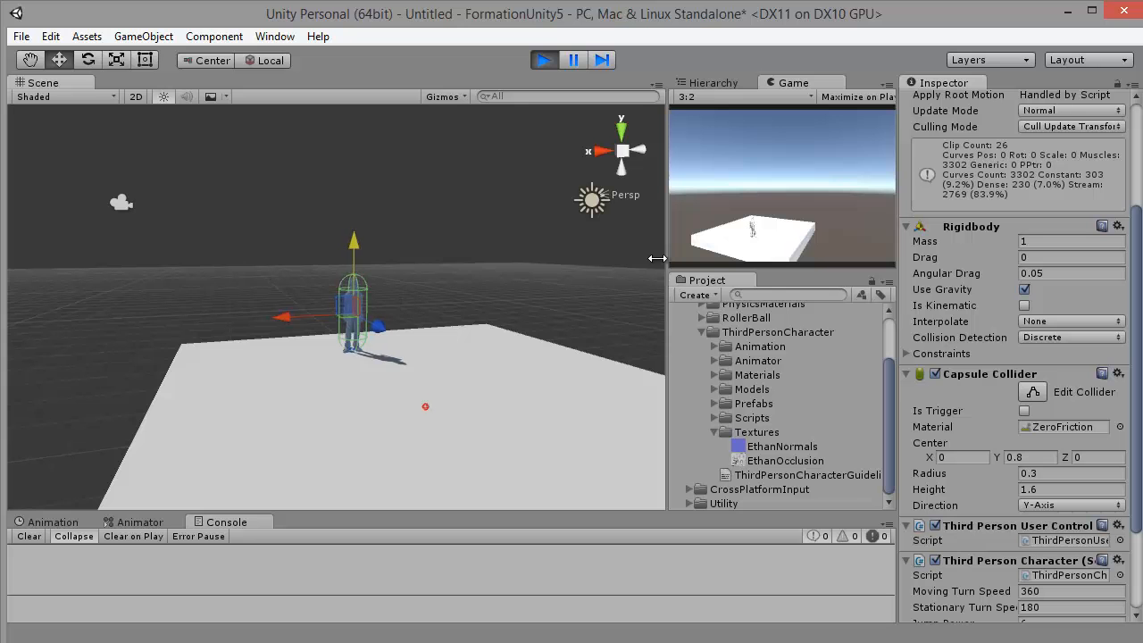
pyautogui.click(545, 61)
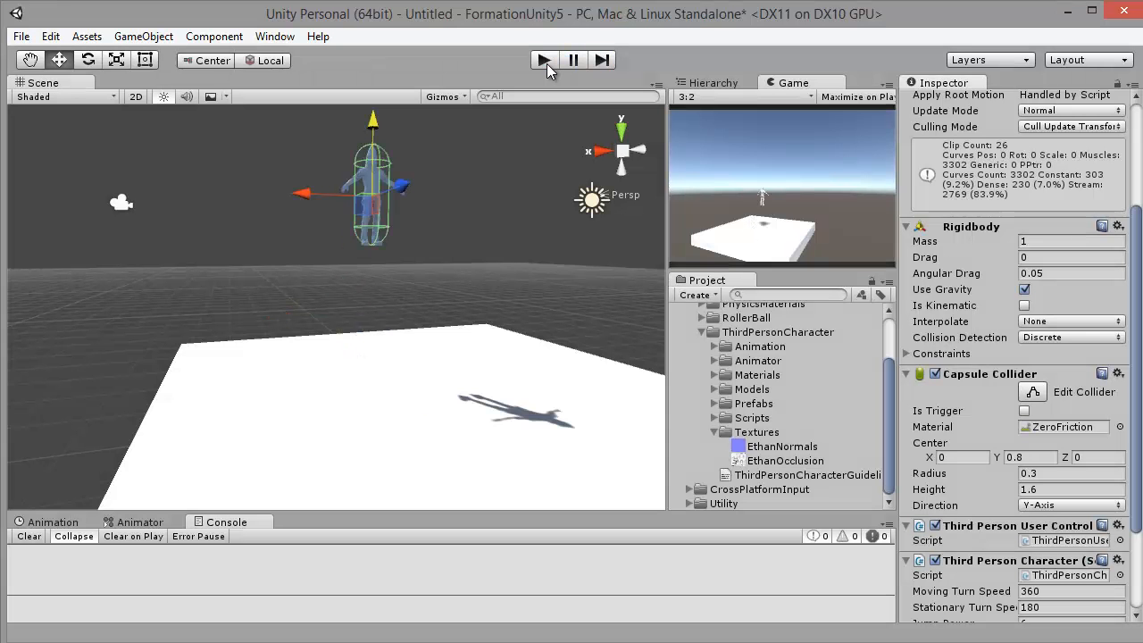
# Dock the Game view back beside the Scene view and run the scene again.
pyautogui.moveTo(1132, 245); pyautogui.dragTo(1133, 353)
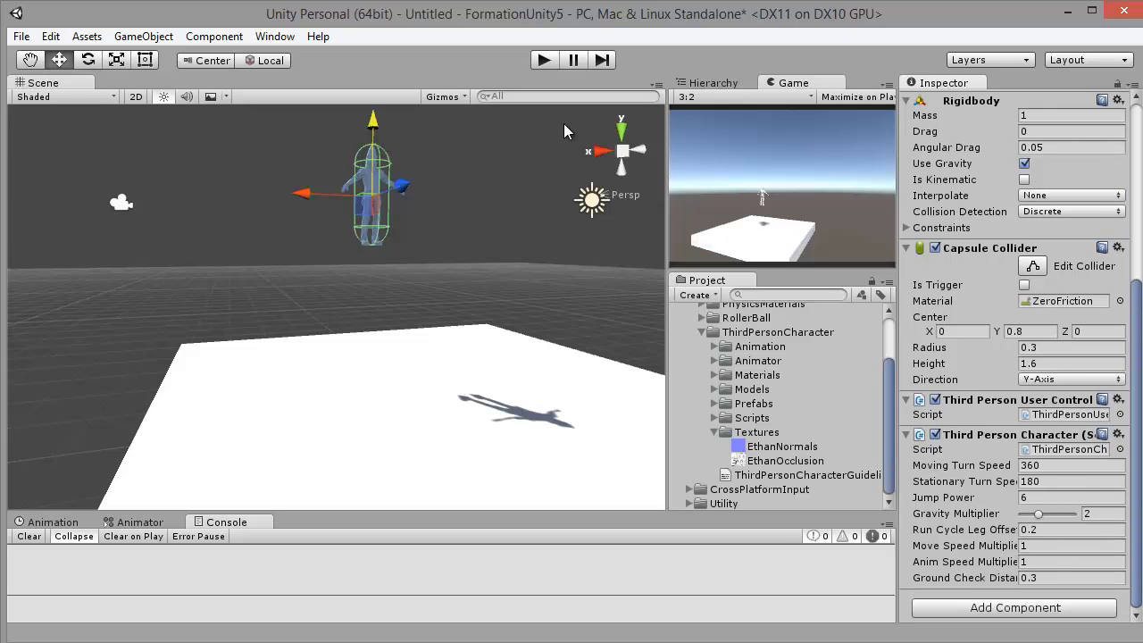
pyautogui.moveTo(793, 82); pyautogui.dragTo(134, 83)
pyautogui.click(544, 59)
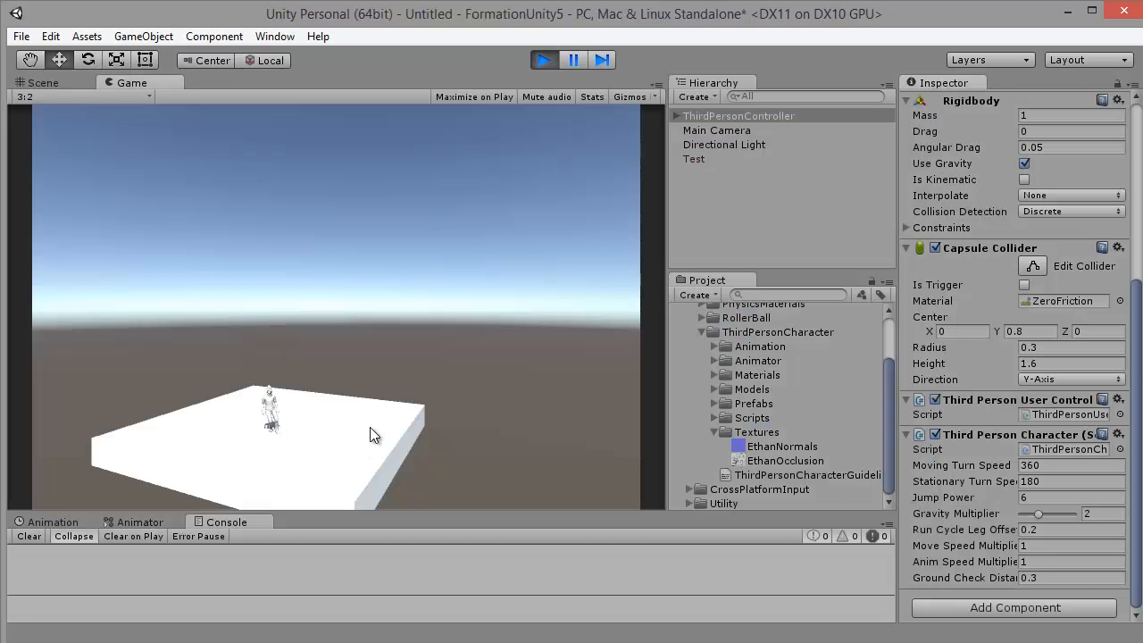
# Steer the character around the top of the cube in several directions in the running game.
pyautogui.press('Down')
pyautogui.press('Left')
pyautogui.press('Right')
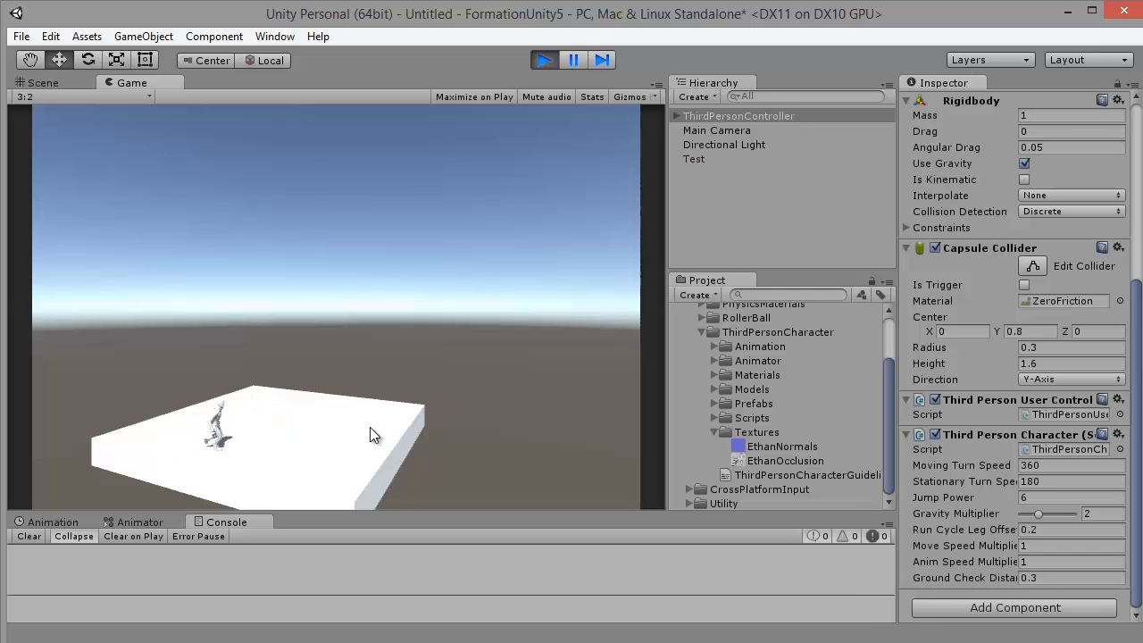
pyautogui.press('Up')
pyautogui.press('Left')
pyautogui.press('Down')
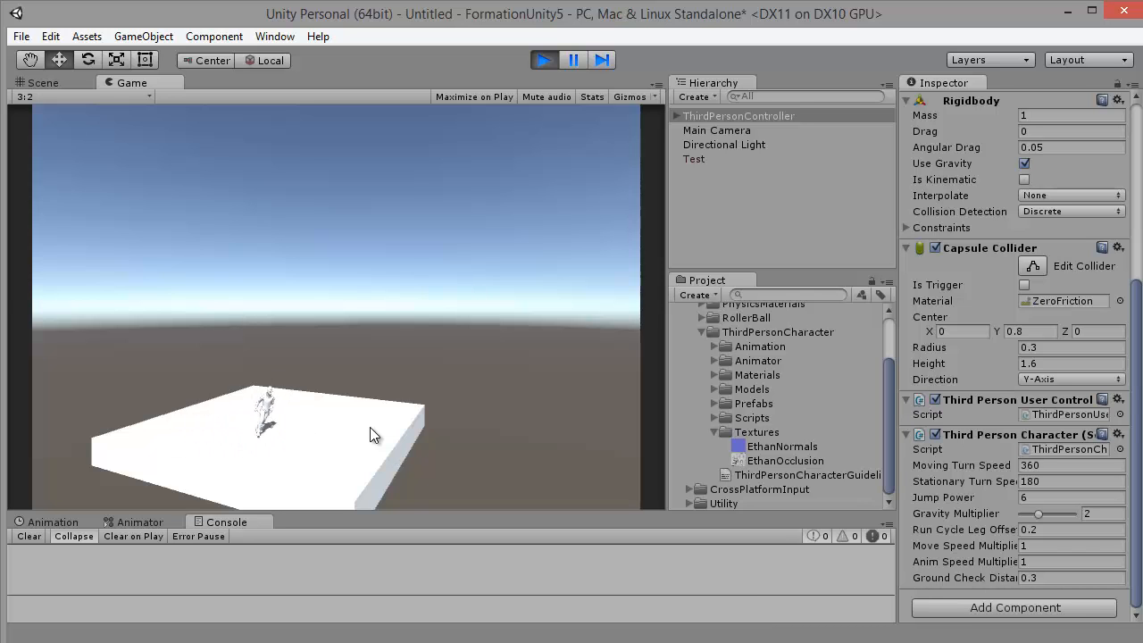
# Stop the run and aim the Main Camera down at the Test cube, rotated to about X 29.2, Y 182 and moved to about X 0.31, Z 6.79.
pyautogui.click(544, 59)
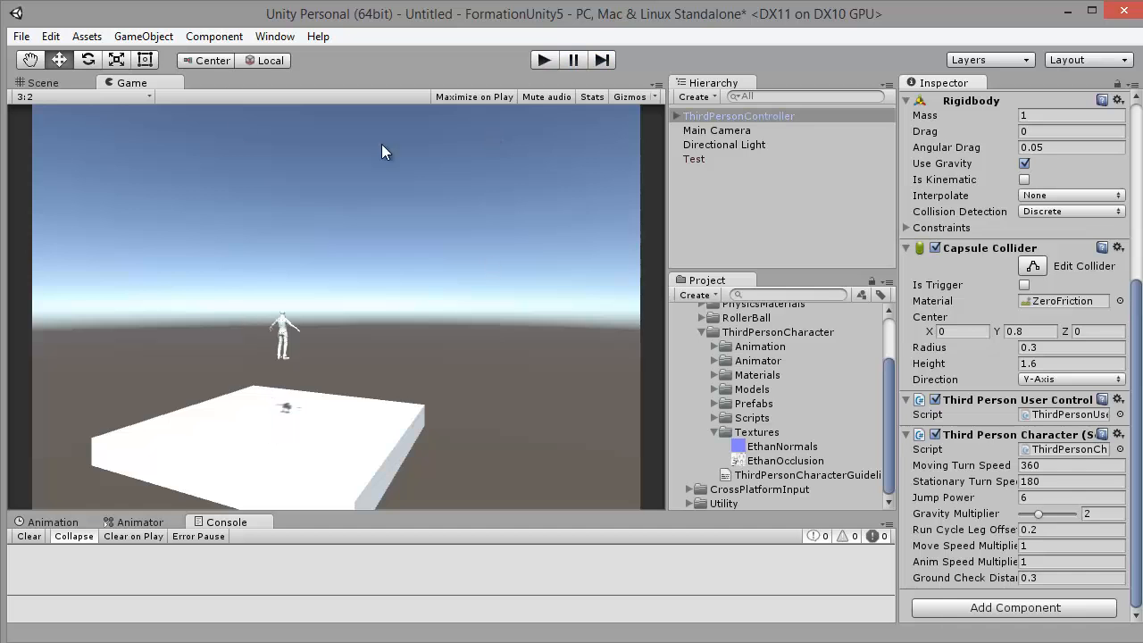
pyautogui.click(67, 82)
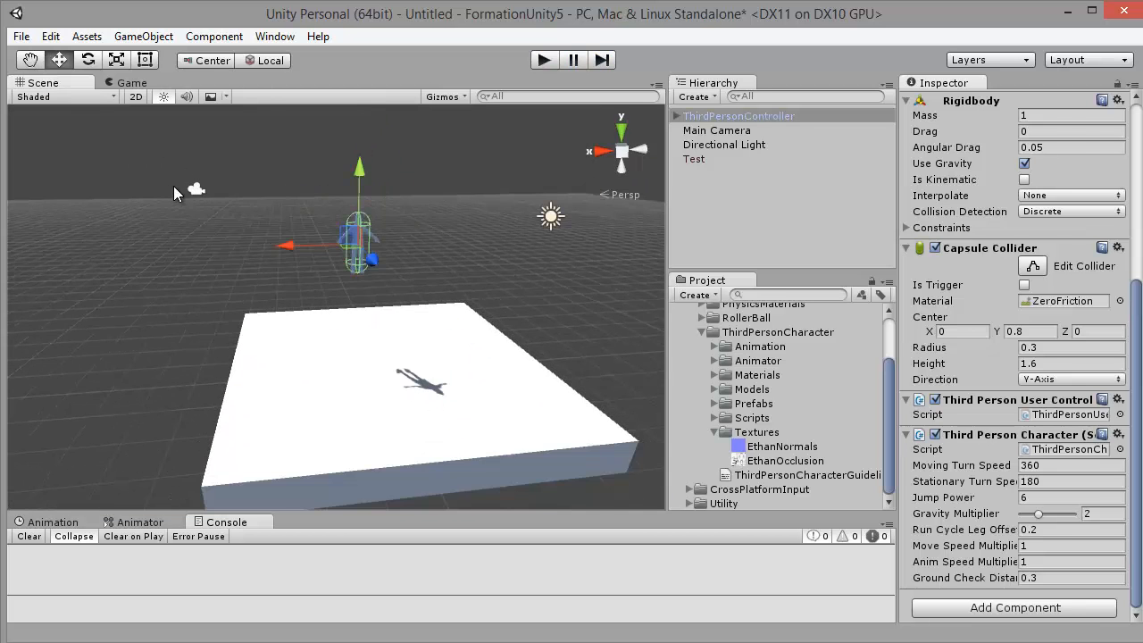
pyautogui.click(197, 190)
pyautogui.scroll(-5, 228, 254)
pyautogui.moveTo(264, 234); pyautogui.dragTo(335, 304)
pyautogui.click(87, 60)
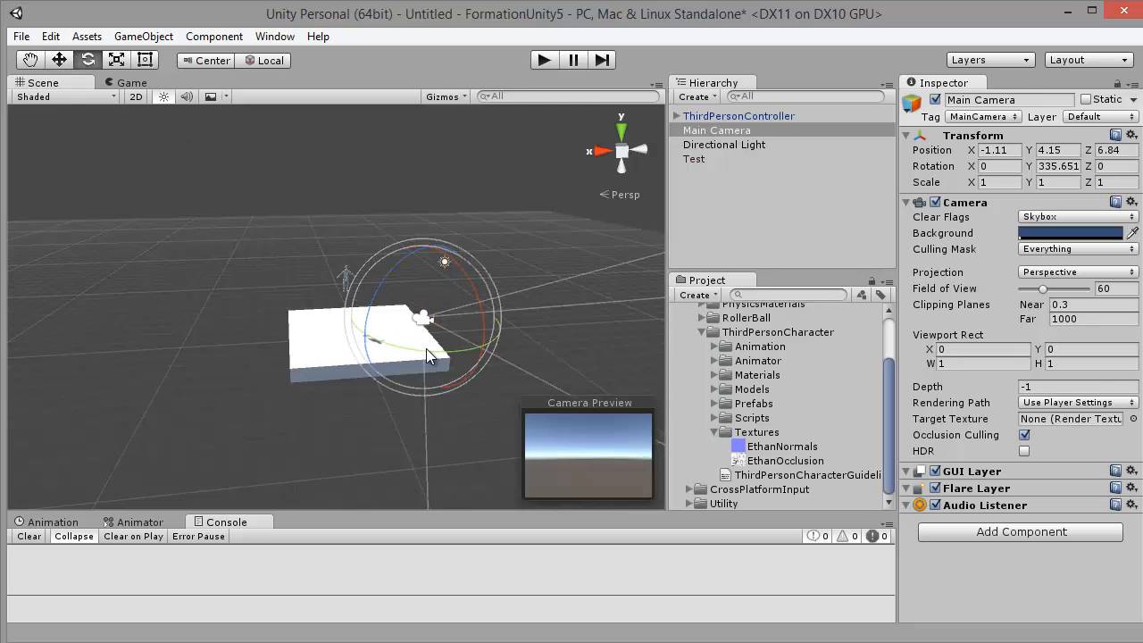
pyautogui.moveTo(525, 351); pyautogui.dragTo(853, 284)
pyautogui.moveTo(447, 286); pyautogui.dragTo(374, 196)
pyautogui.click(68, 66)
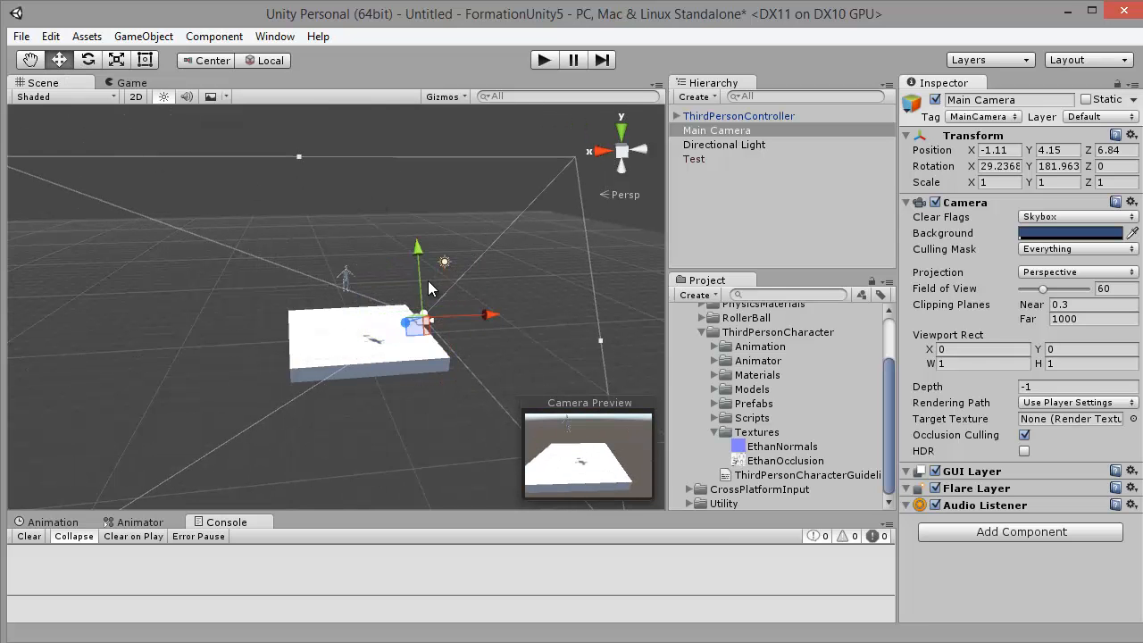
pyautogui.moveTo(493, 318); pyautogui.dragTo(452, 319)
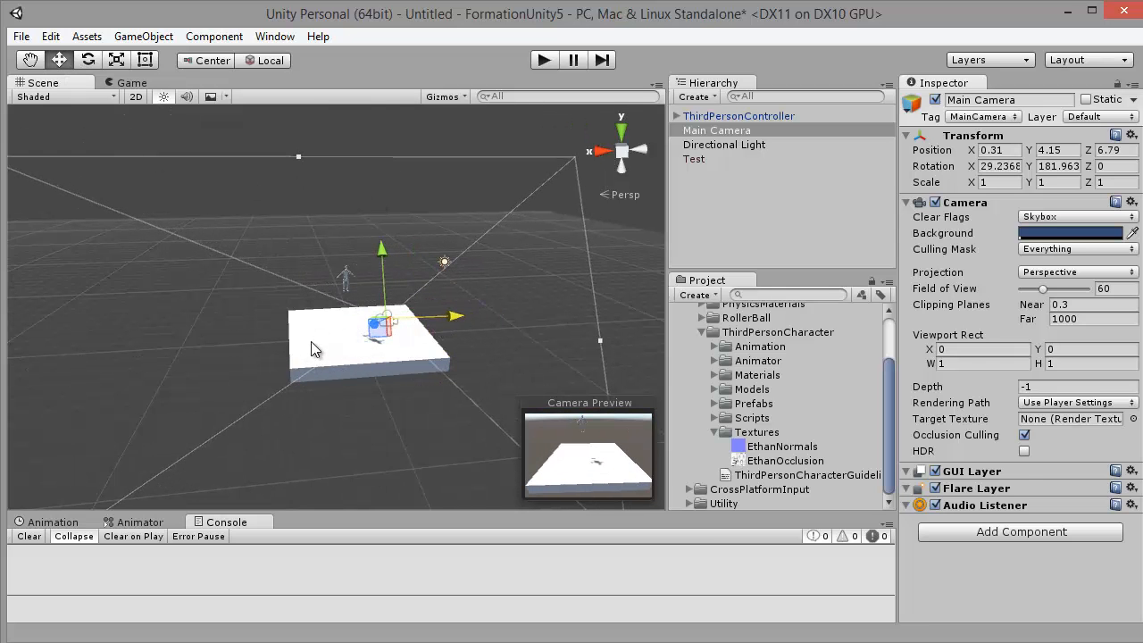
# Select and frame the Test cube and expand the settings of its Default-Diffuse material.
pyautogui.click(311, 342)
pyautogui.press('f')
pyautogui.keyDown('alt'); pyautogui.moveTo(312, 250); pyautogui.dragTo(383, 326); pyautogui.keyUp('alt')
pyautogui.scroll(2, 382, 326)
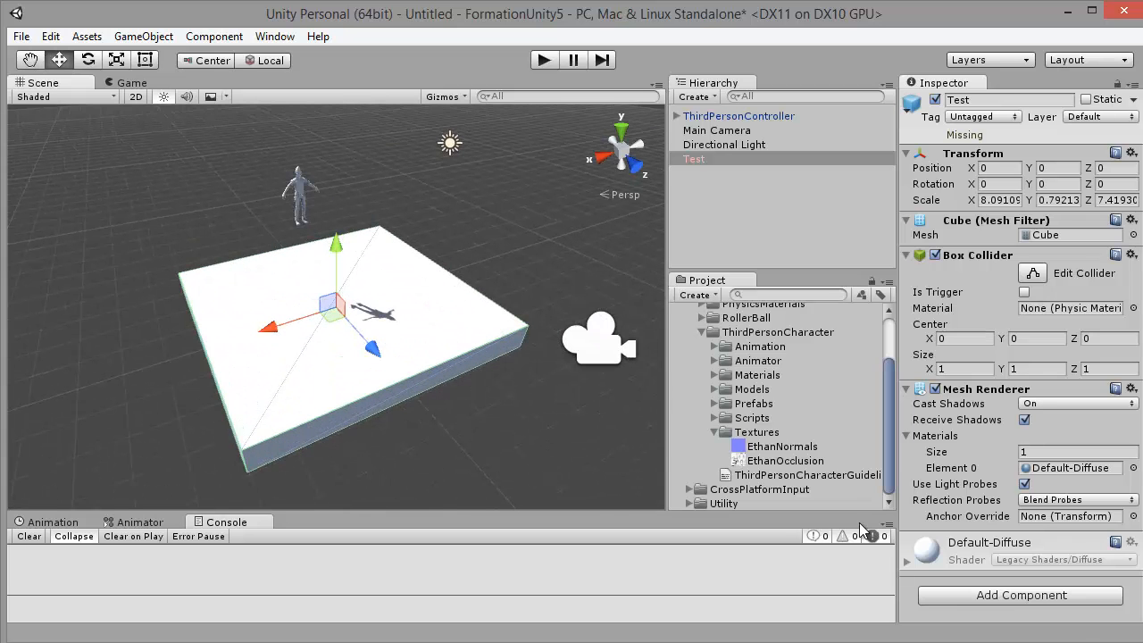
pyautogui.click(906, 561)
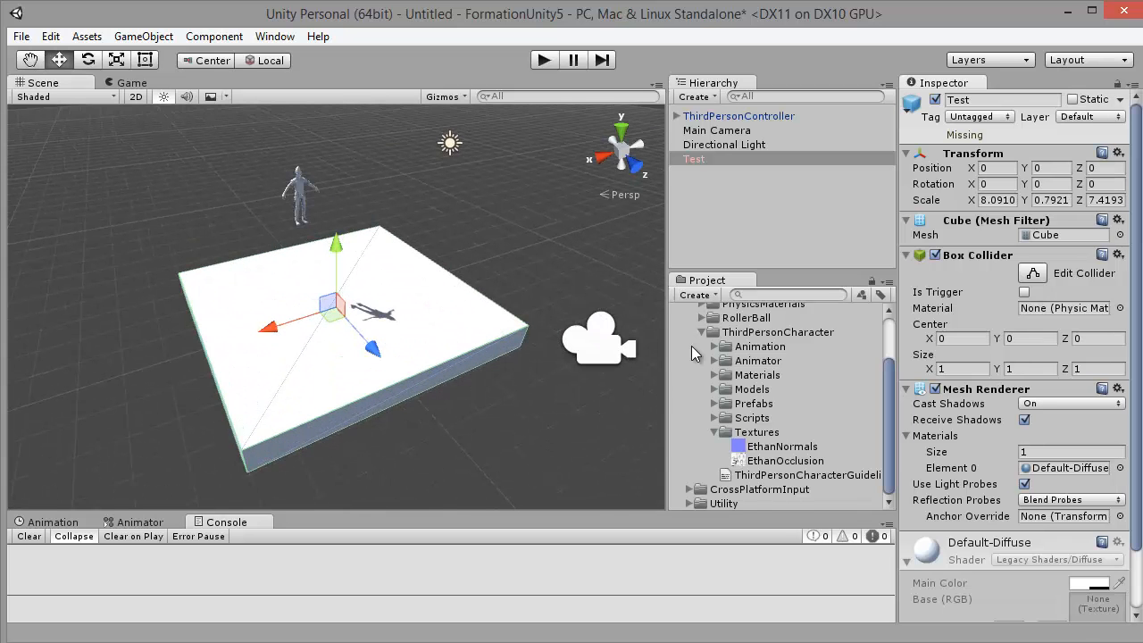
# Create a material named 1 at the root of the project assets and apply it to the Test cube.
pyautogui.scroll(3, 697, 334)
pyautogui.click(690, 329)
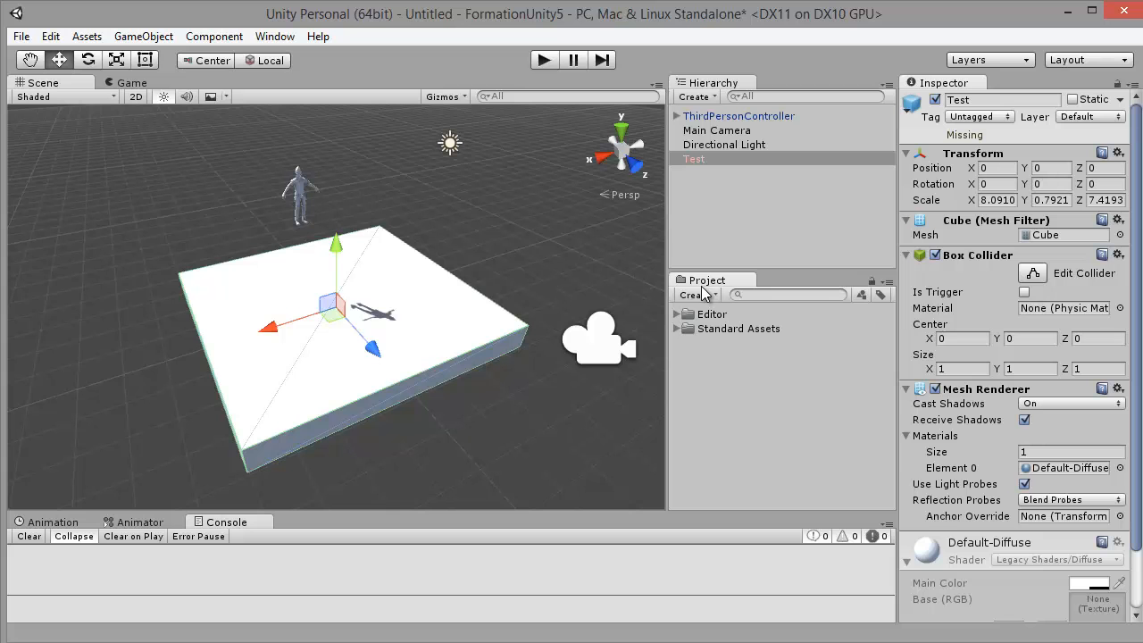
pyautogui.rightClick(712, 385)
pyautogui.moveTo(789, 397)
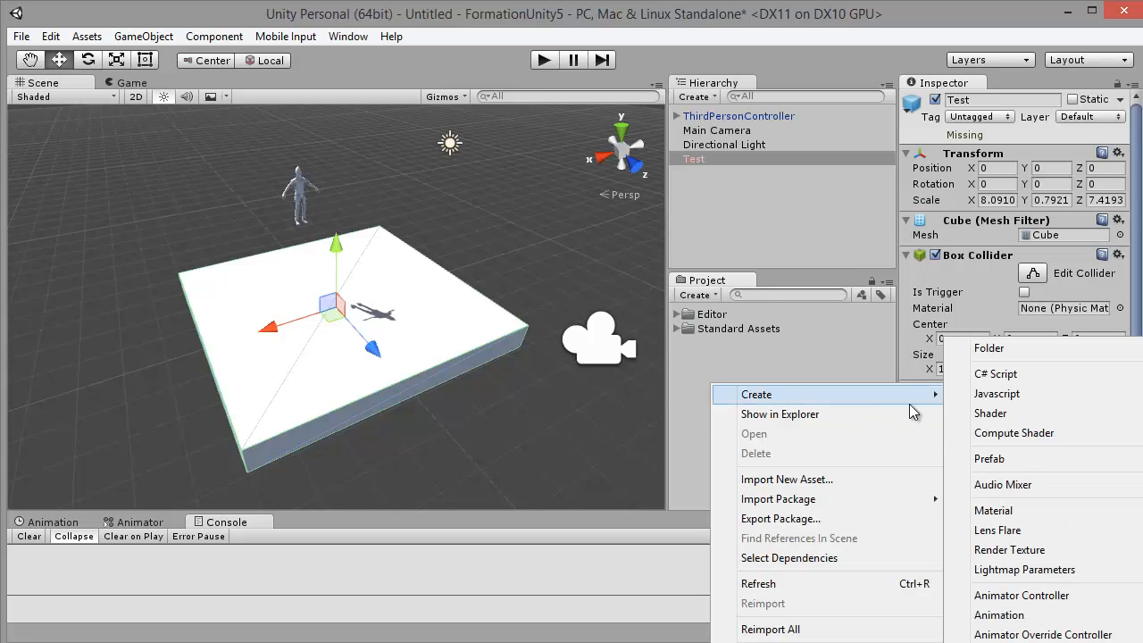
pyautogui.click(999, 511)
pyautogui.write('1')
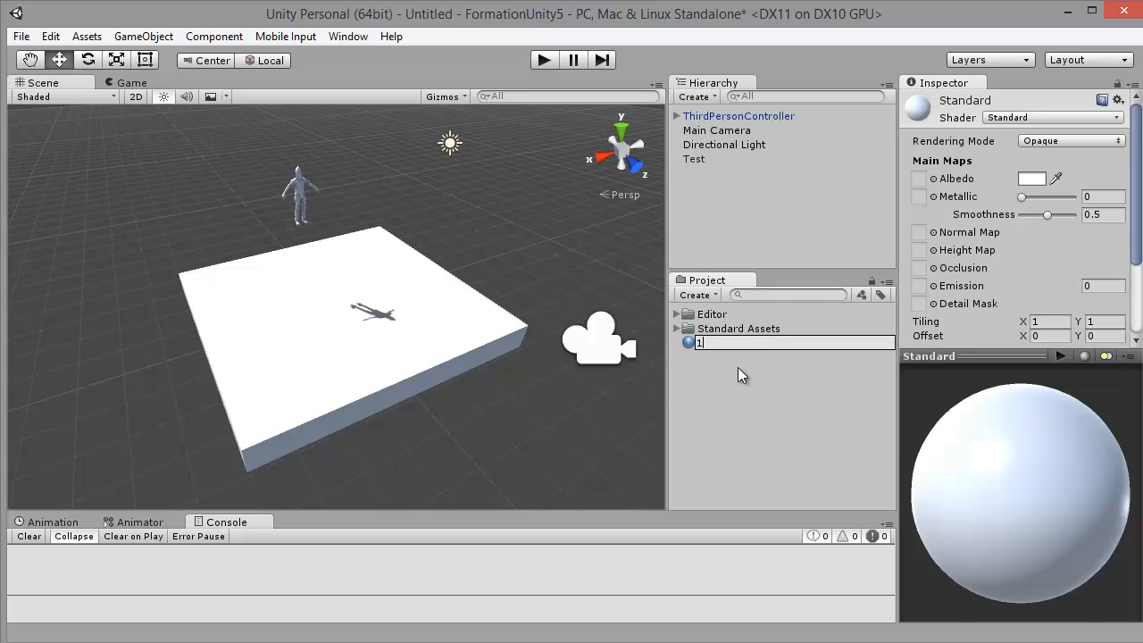
pyautogui.press('Return')
pyautogui.moveTo(693, 344); pyautogui.dragTo(479, 340)
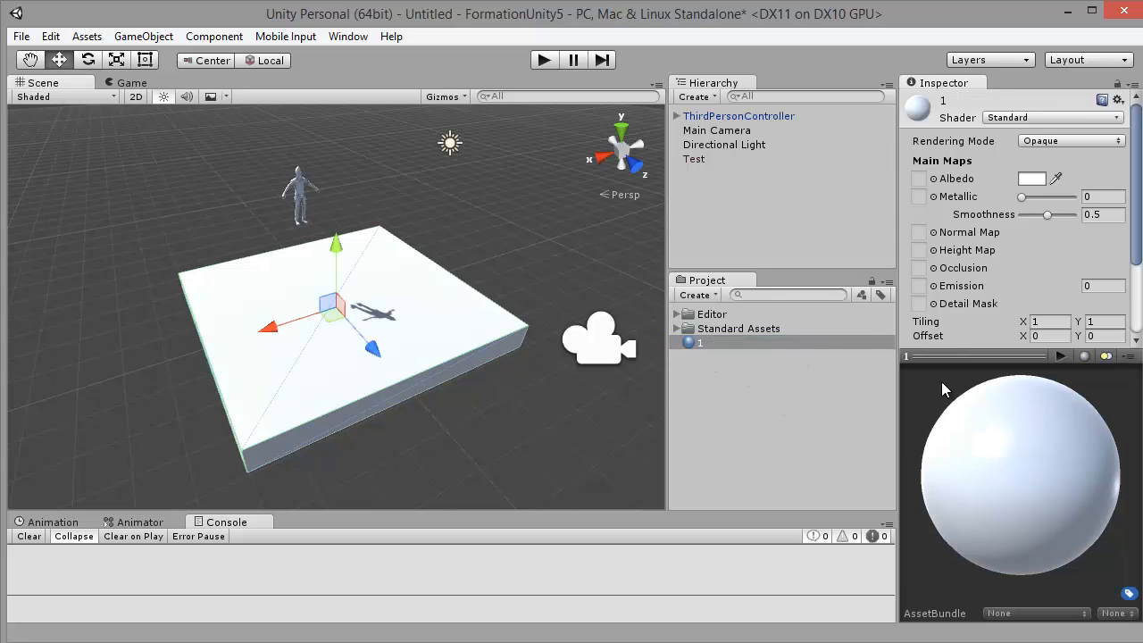
# Set the Albedo color of material 1 to dark gray with RGB 38, 38, 38.
pyautogui.scroll(-3, 927, 487)
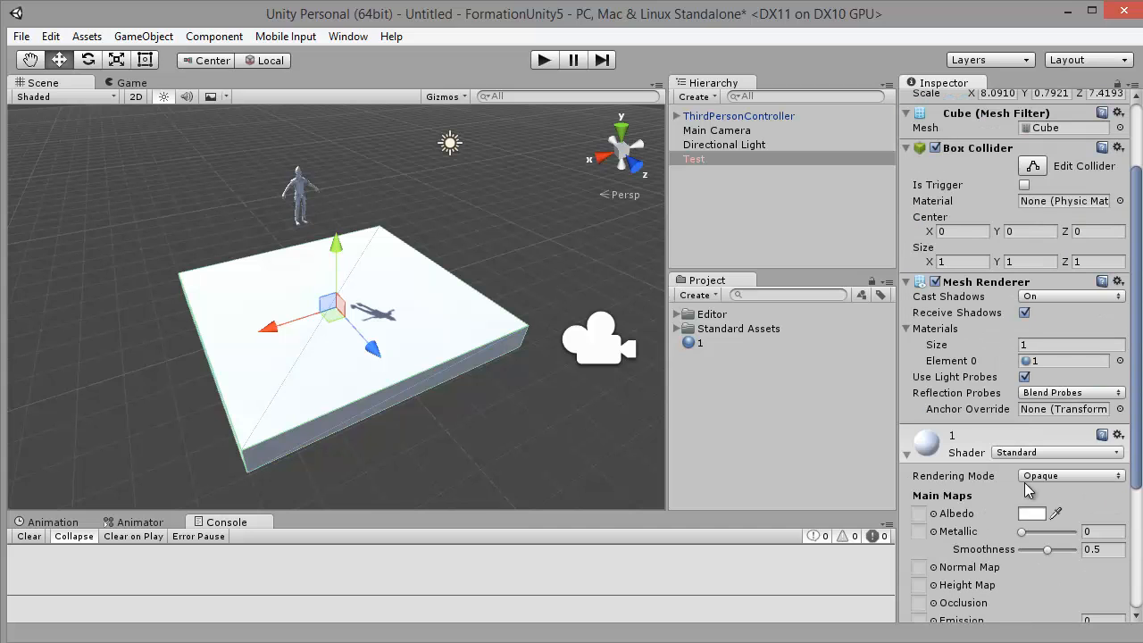
pyautogui.click(1031, 513)
pyautogui.click(11, 156)
pyautogui.moveTo(11, 159); pyautogui.dragTo(11, 210)
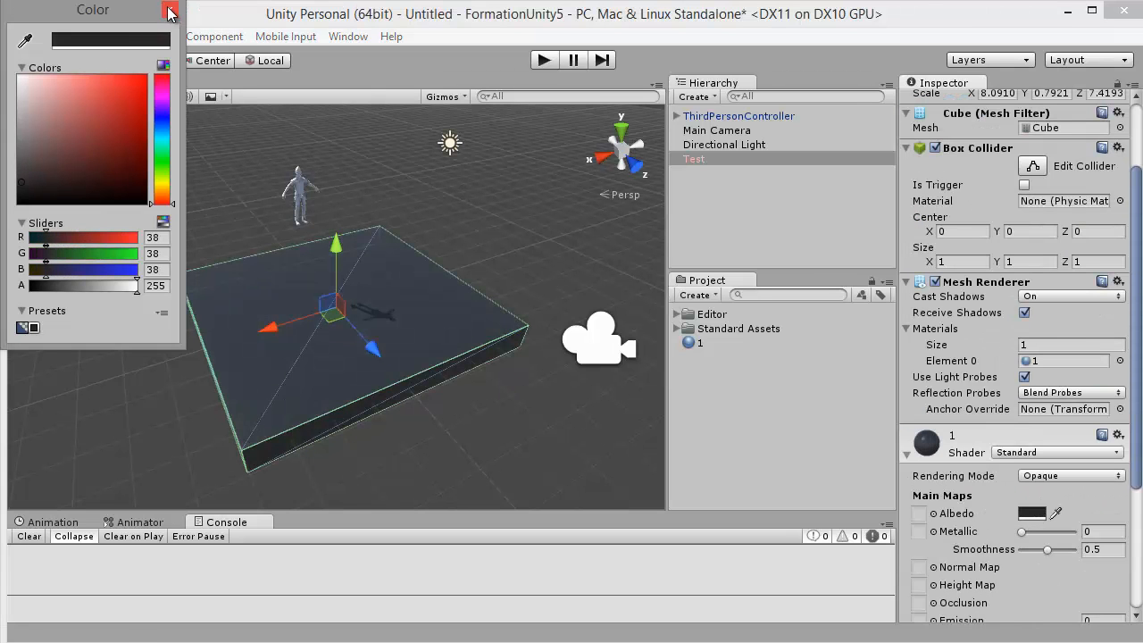
pyautogui.click(170, 13)
# Rotate the Directional Light to about X 68.9, Y 510, Z -180 and check the lighting in the Game view.
pyautogui.moveTo(424, 154); pyautogui.dragTo(477, 186, button='middle')
pyautogui.click(507, 177)
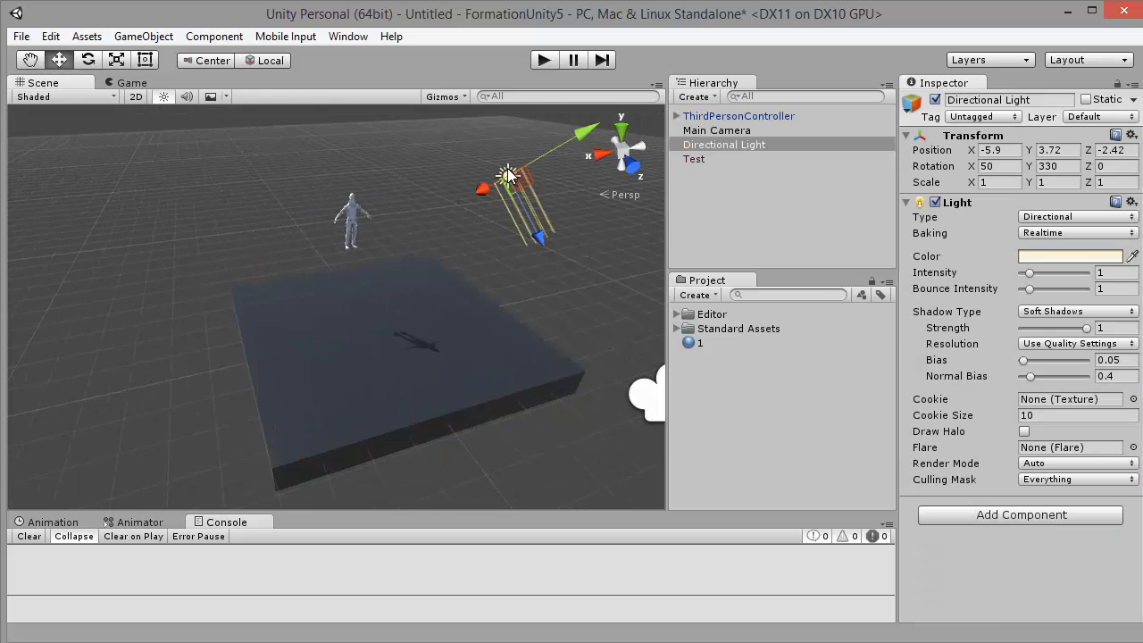
pyautogui.press('e')
pyautogui.moveTo(577, 115); pyautogui.dragTo(625, 246)
pyautogui.click(133, 84)
pyautogui.click(43, 82)
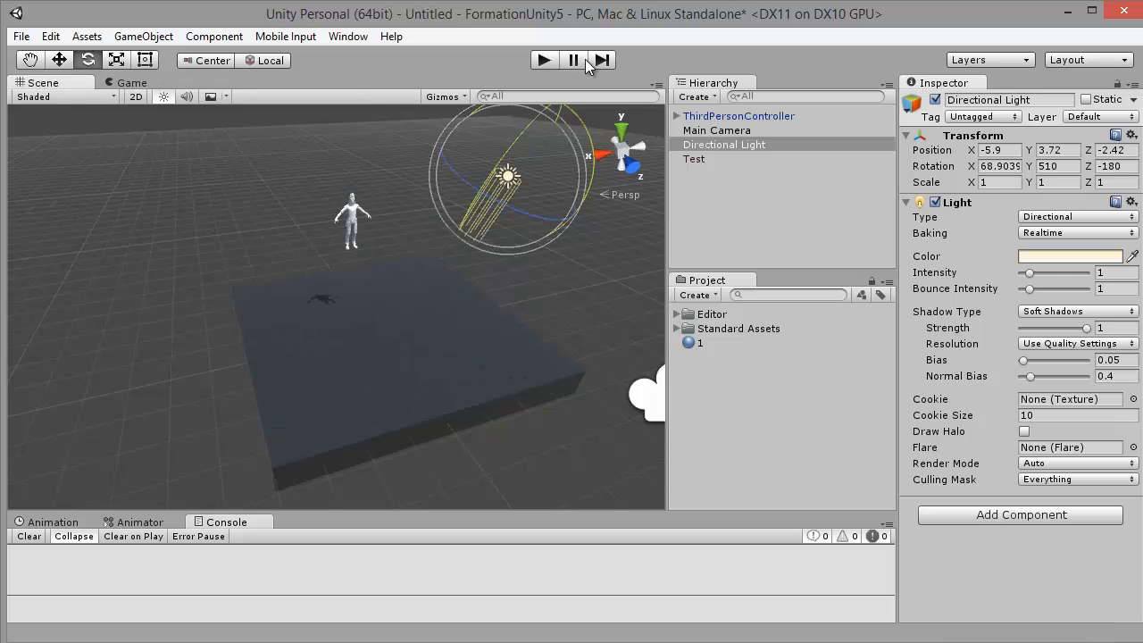
# Run the scene and steer the character in all four directions across the dark floor.
pyautogui.click(544, 60)
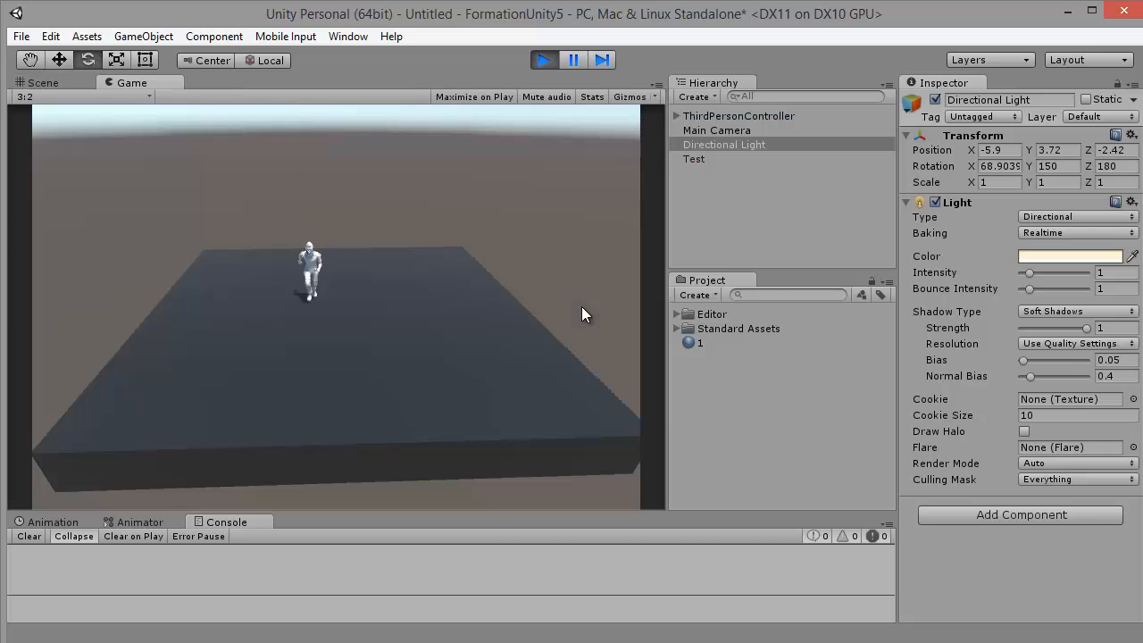
pyautogui.press('Right')
pyautogui.press('Down')
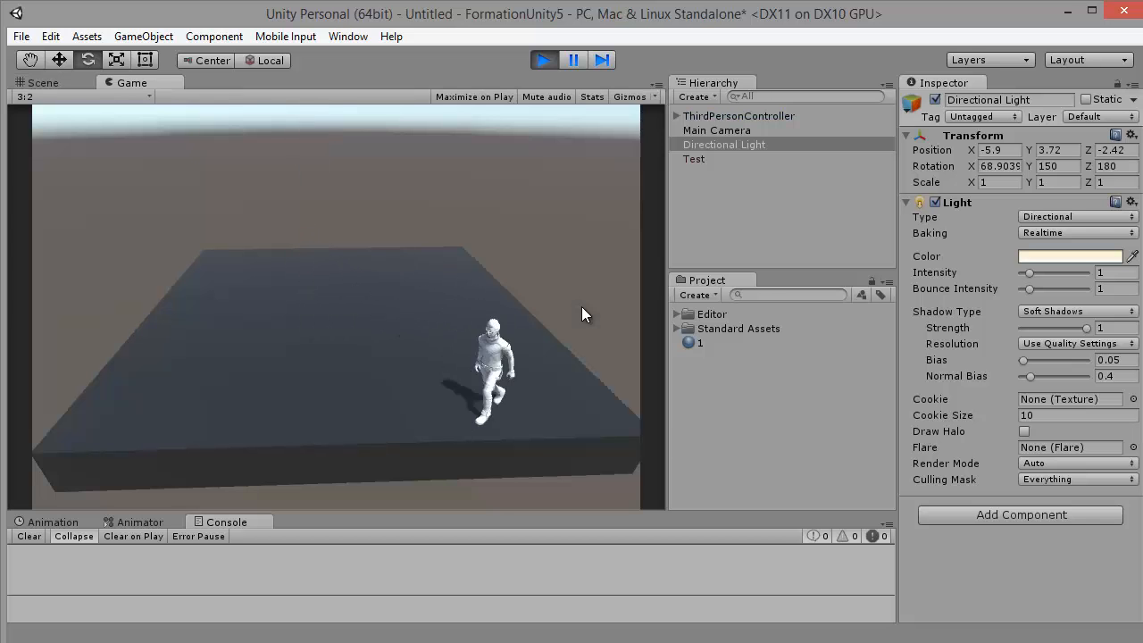
pyautogui.press('Left')
pyautogui.press('Up')
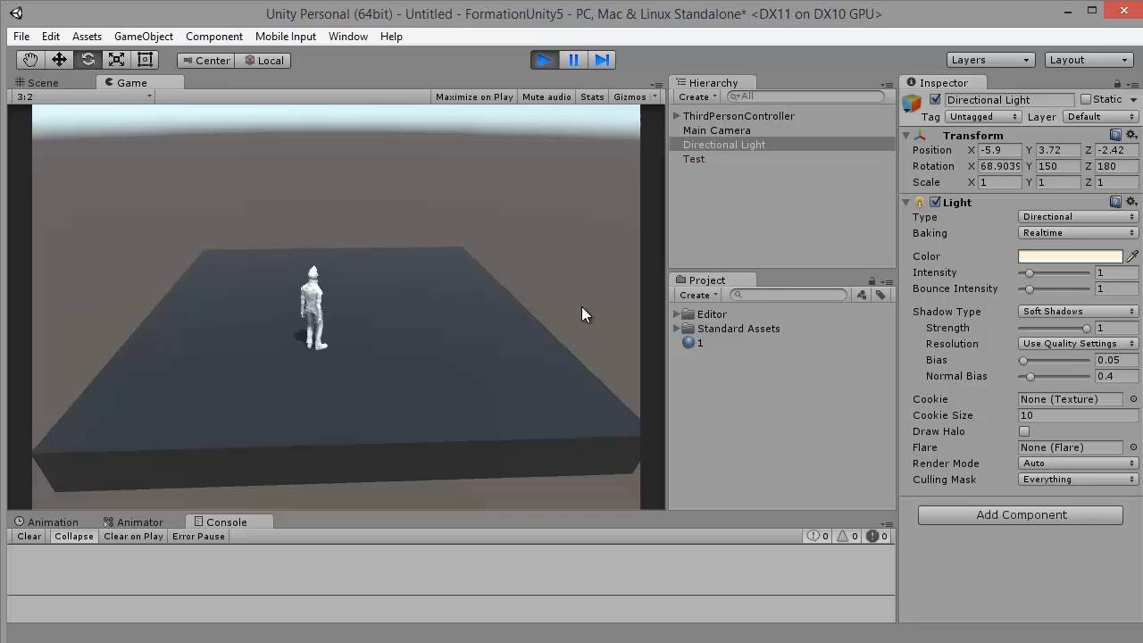
pyautogui.press('Down')
# Make the character jump in place and keep it running around the floor in changing directions.
pyautogui.press('space')
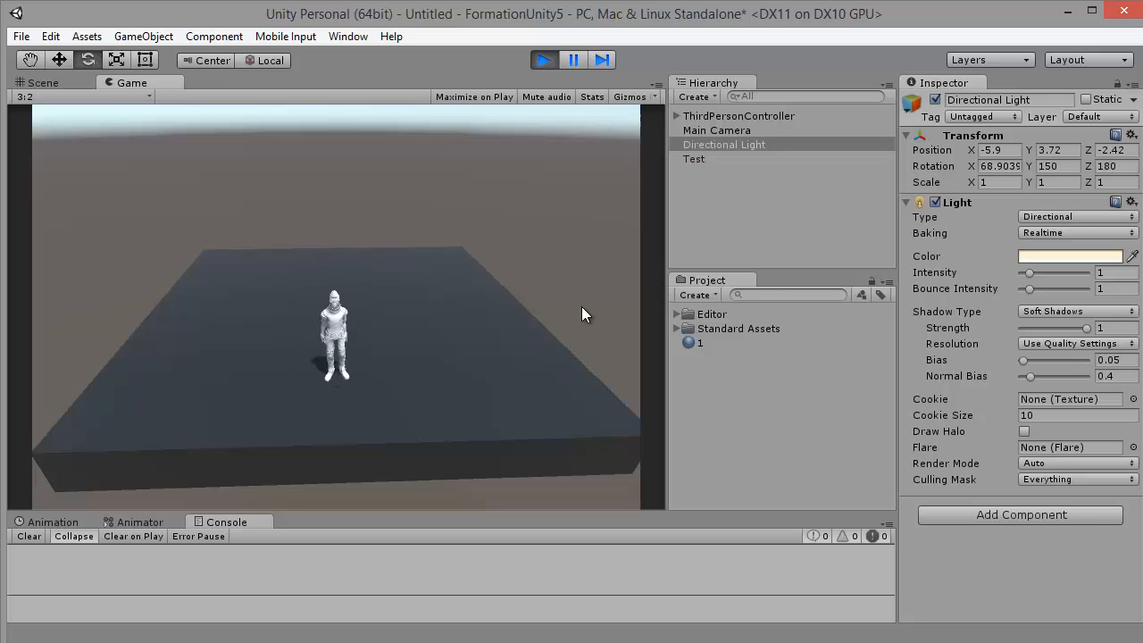
pyautogui.press('space')
pyautogui.press('Left')
pyautogui.press('Up')
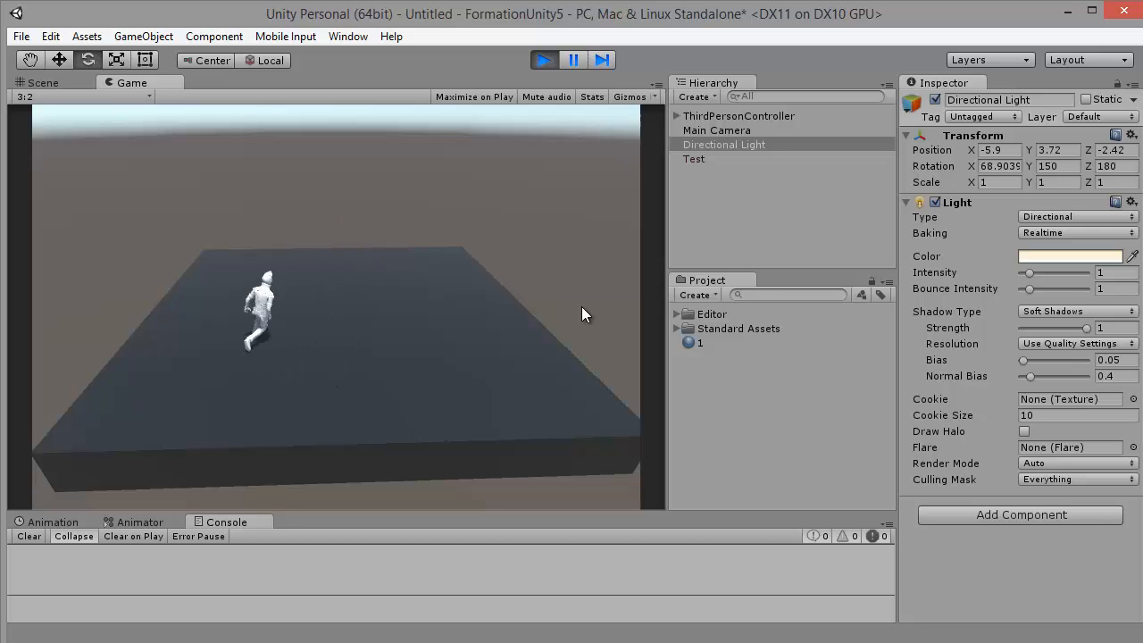
pyautogui.press('Right')
pyautogui.press('Down')
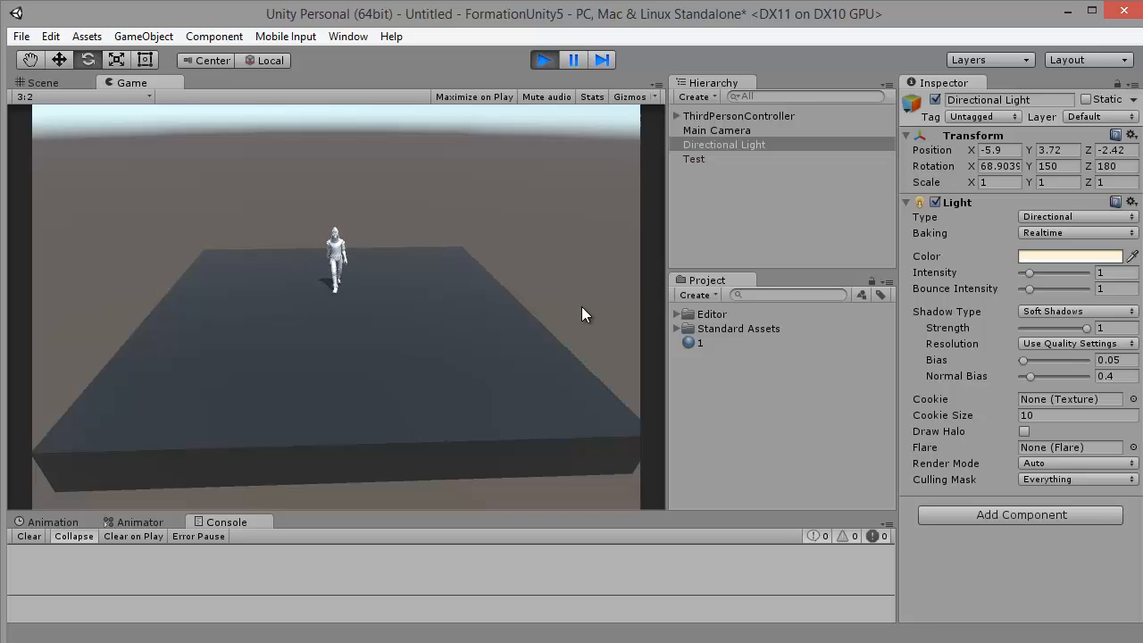
pyautogui.press('Right')
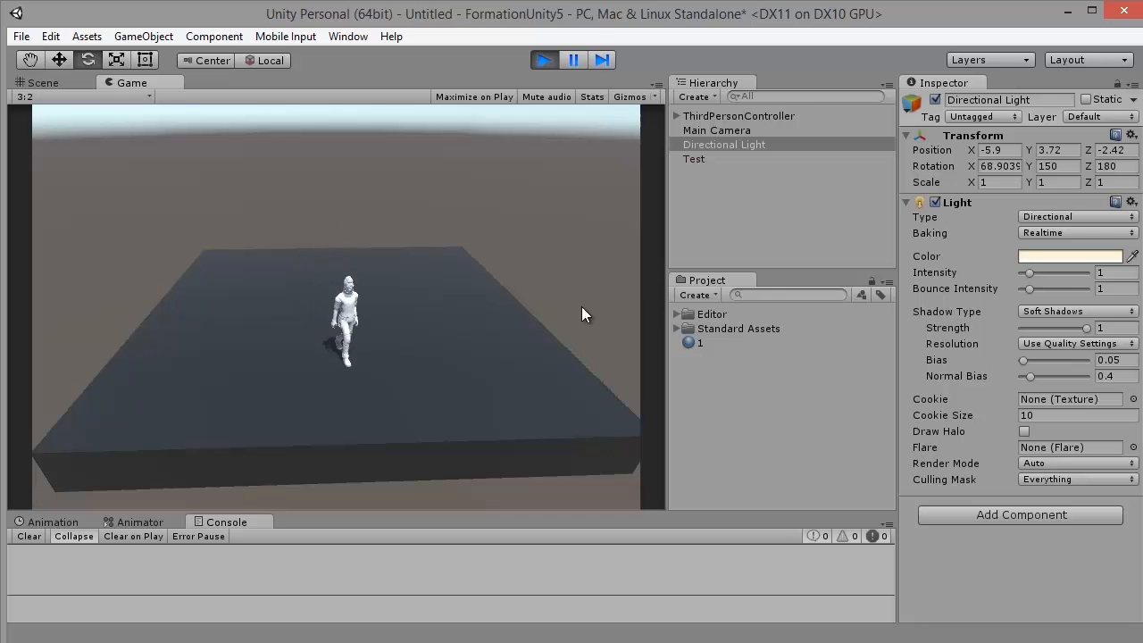
pyautogui.press('Left')
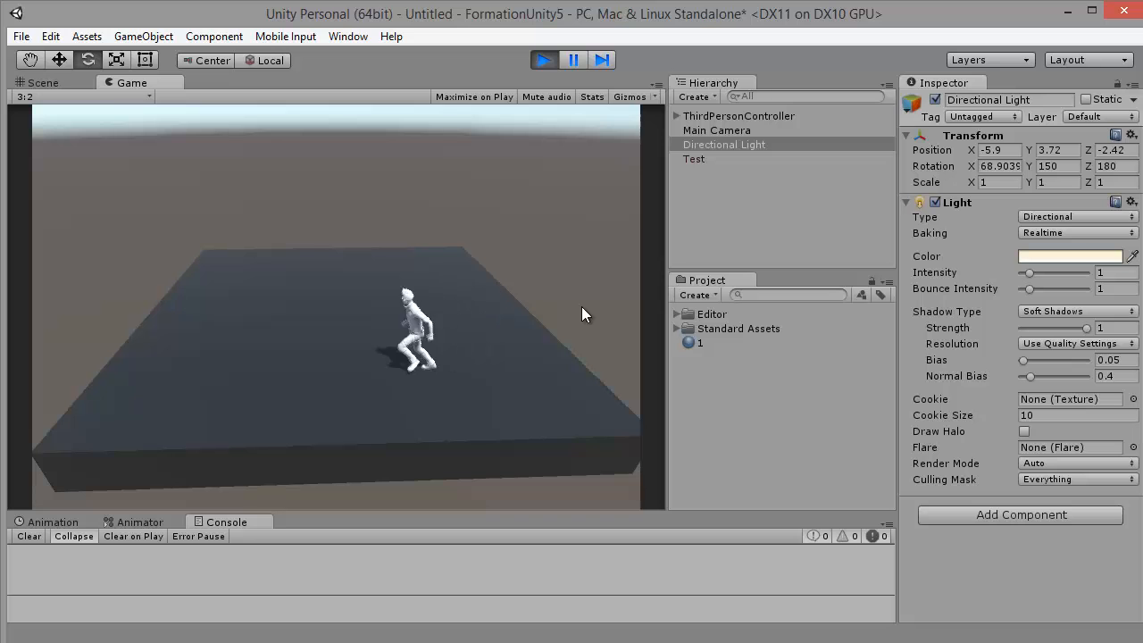
# Test another jump and the crouch action, moving the crouched character from the front edge toward the floor's middle.
pyautogui.press('space')
pyautogui.press('Down')
pyautogui.press('c')
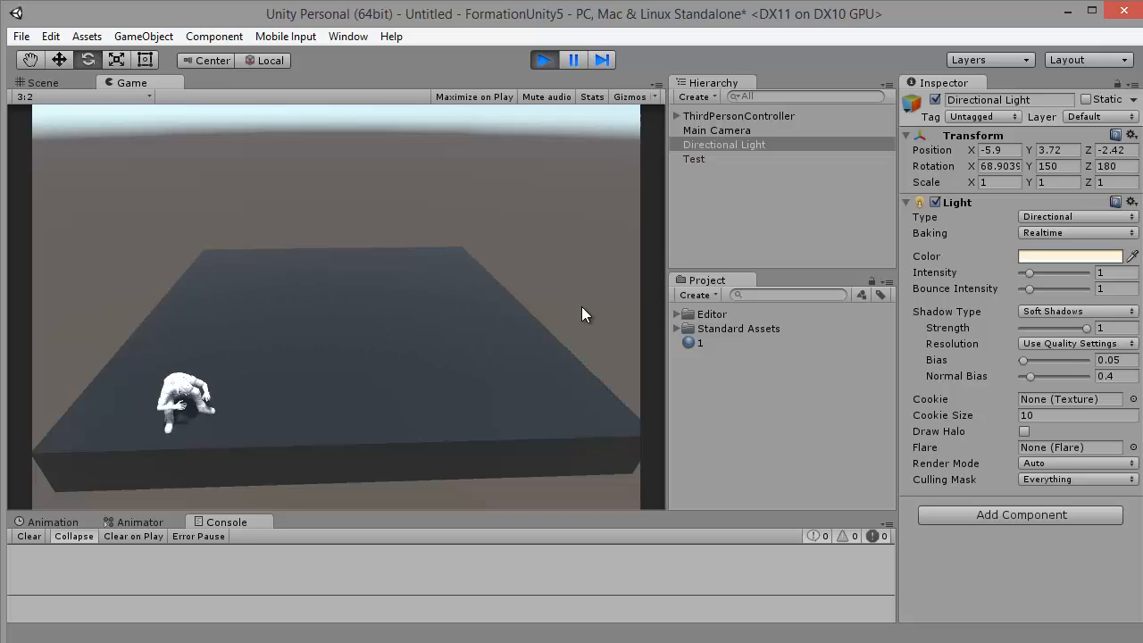
pyautogui.press('Right')
pyautogui.press('c')
pyautogui.press('Up')
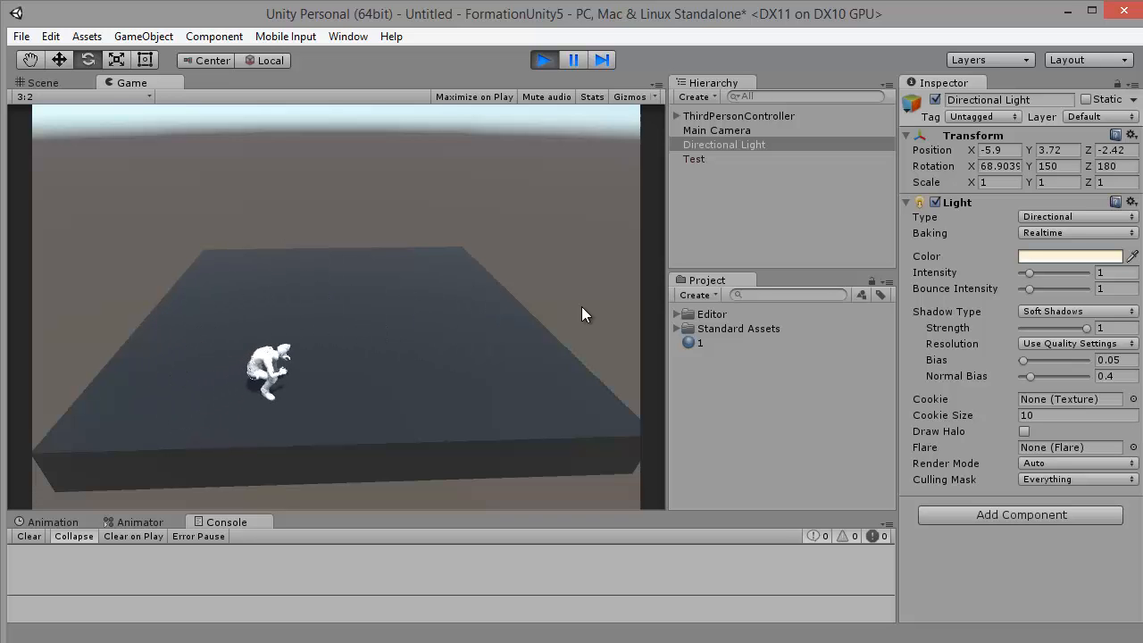
pyautogui.press('Up')
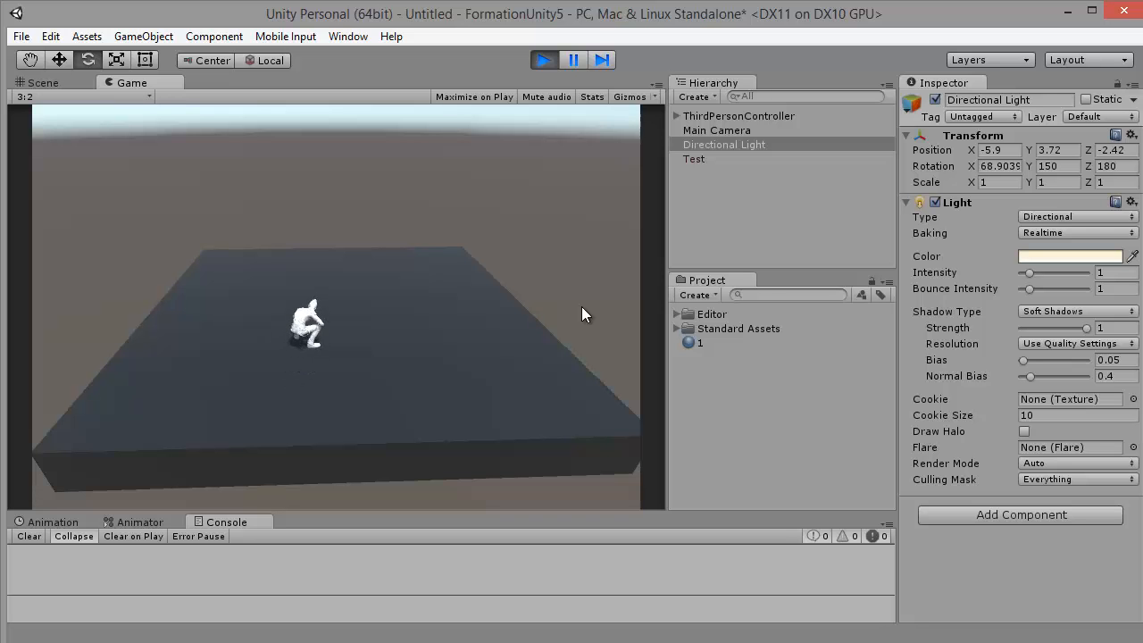
# Run the upright character around the floor, make a running jump, and stop the scene.
pyautogui.press('Down')
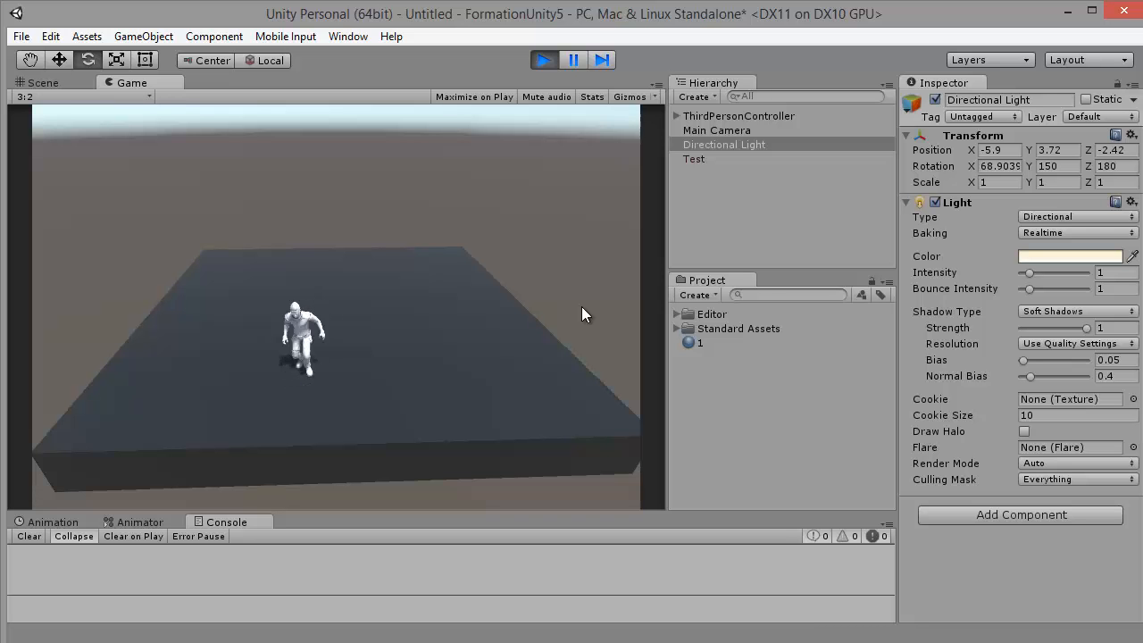
pyautogui.press('Right')
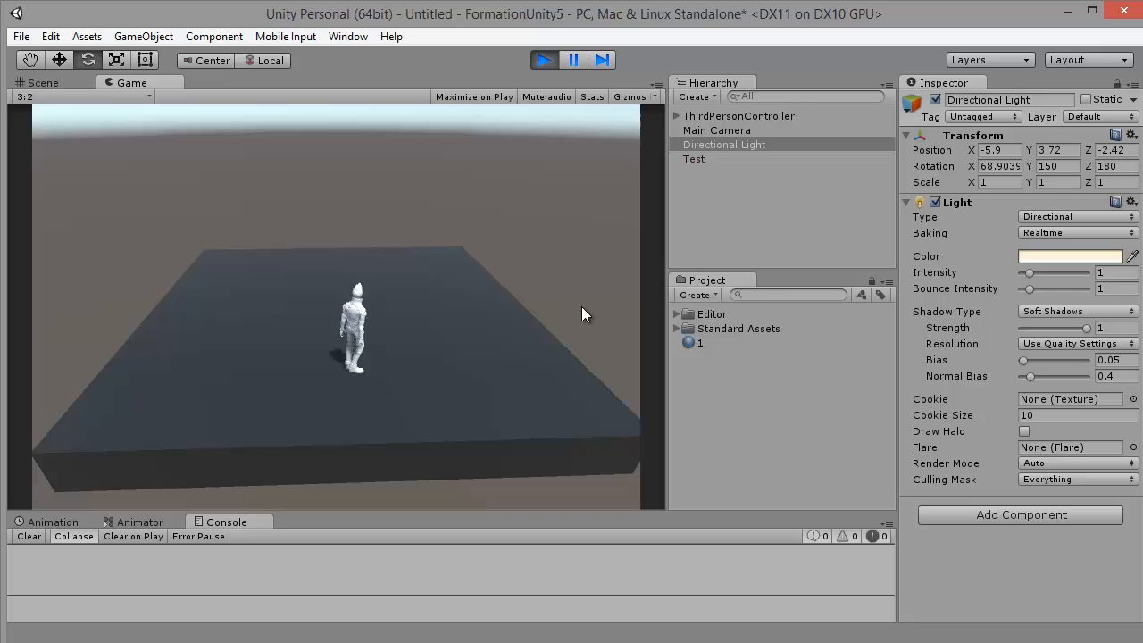
pyautogui.press('Up')
pyautogui.press('space')
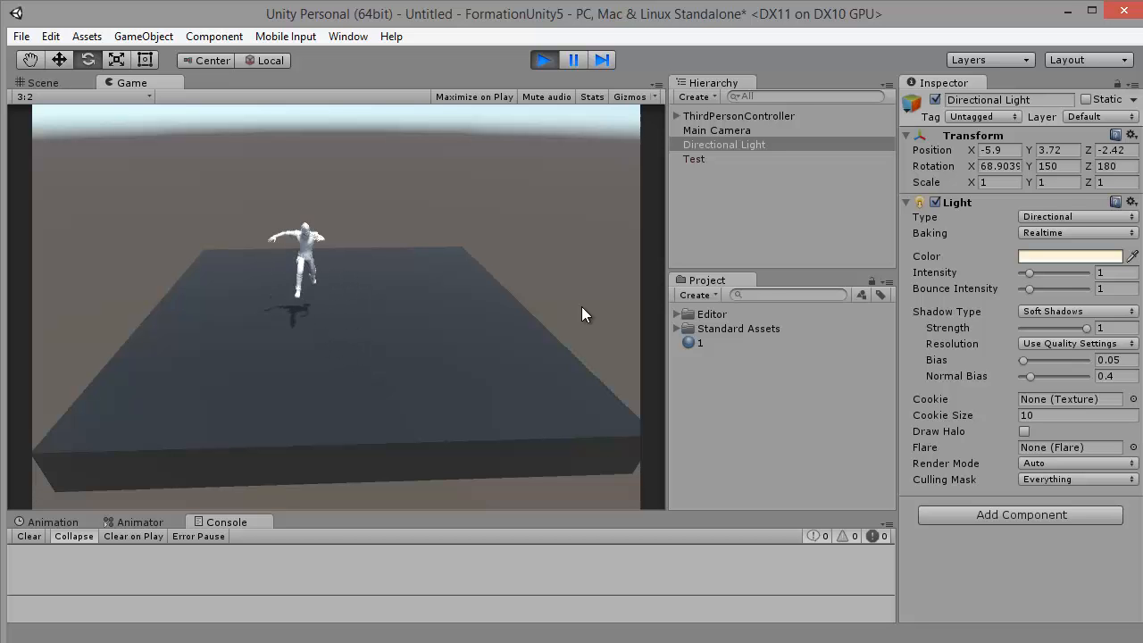
pyautogui.click(544, 61)
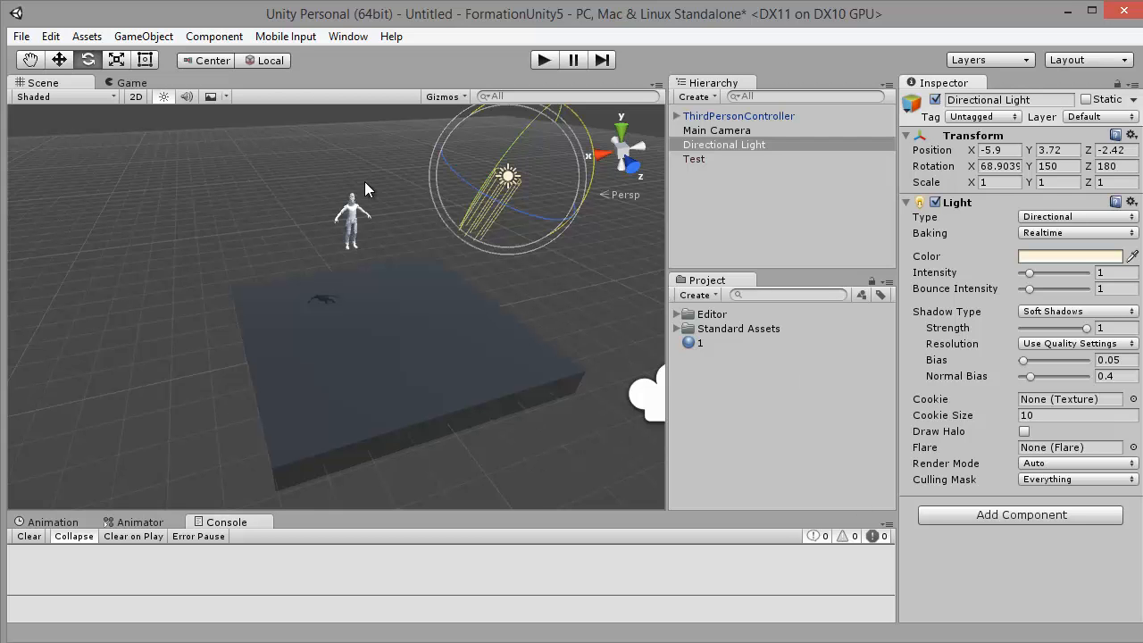
# Open the import list of the Effects standard package to view its contents and close it without importing.
pyautogui.click(90, 38)
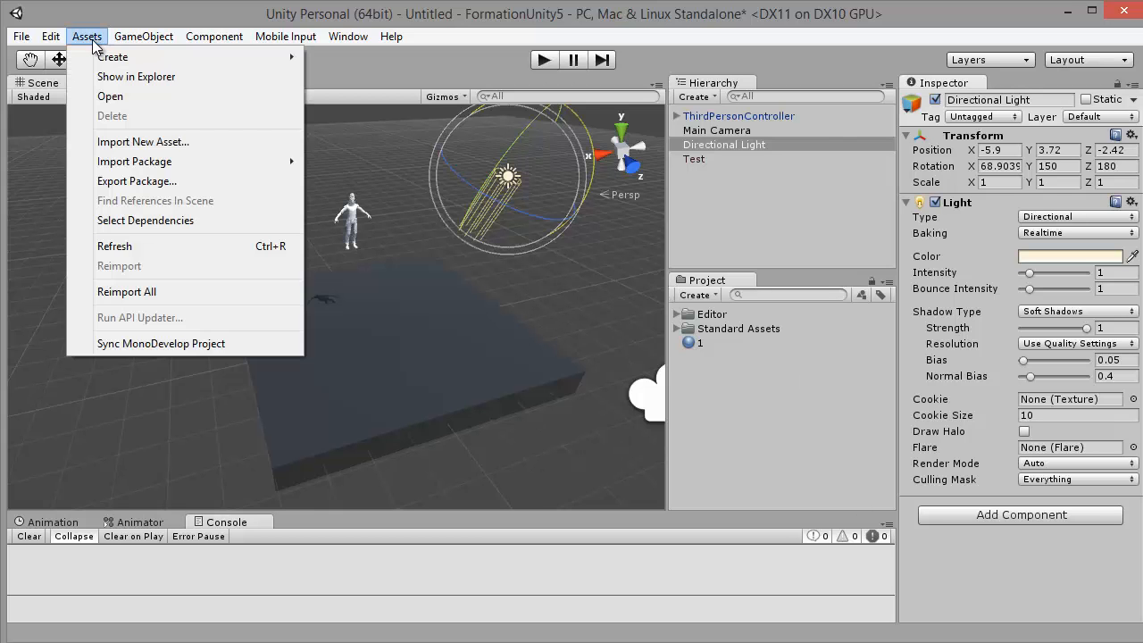
pyautogui.moveTo(177, 161)
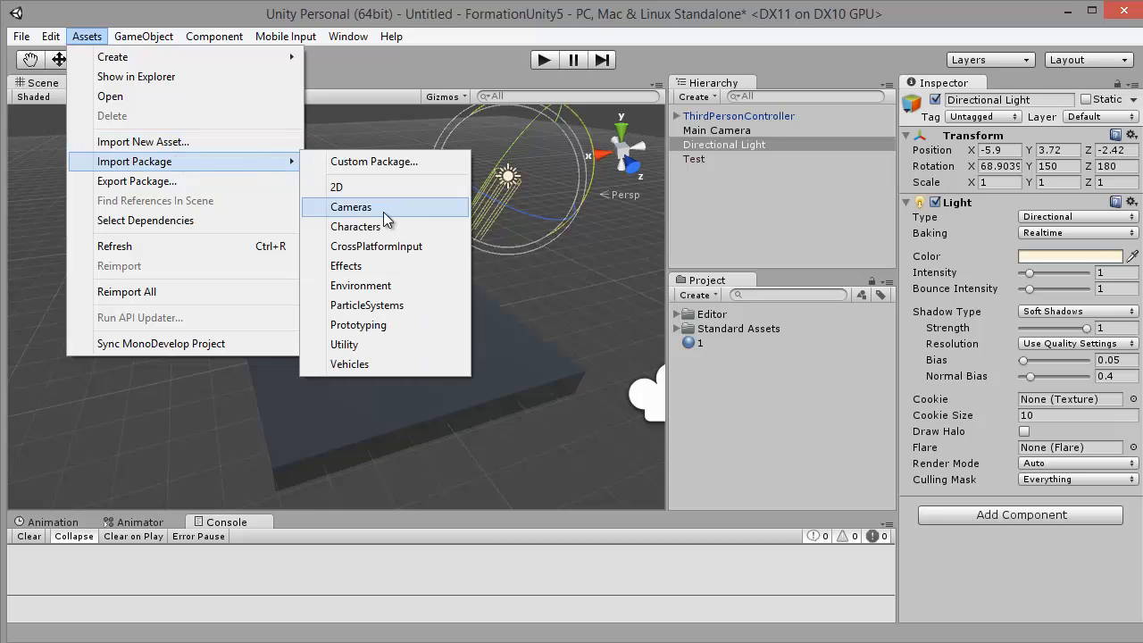
pyautogui.click(360, 267)
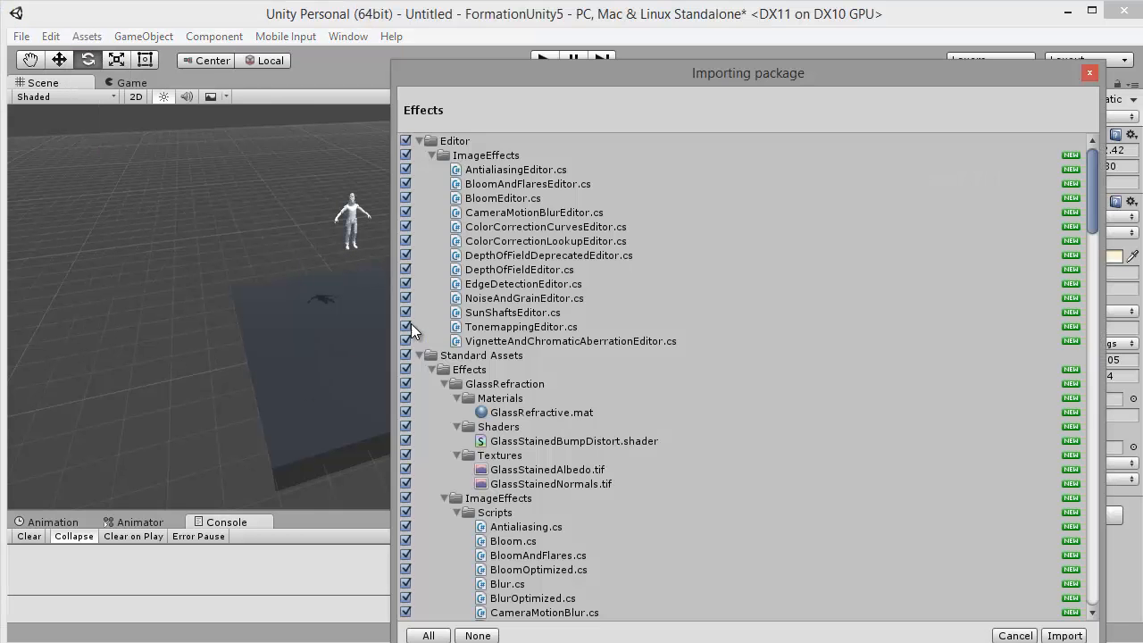
pyautogui.moveTo(728, 67); pyautogui.dragTo(683, 33)
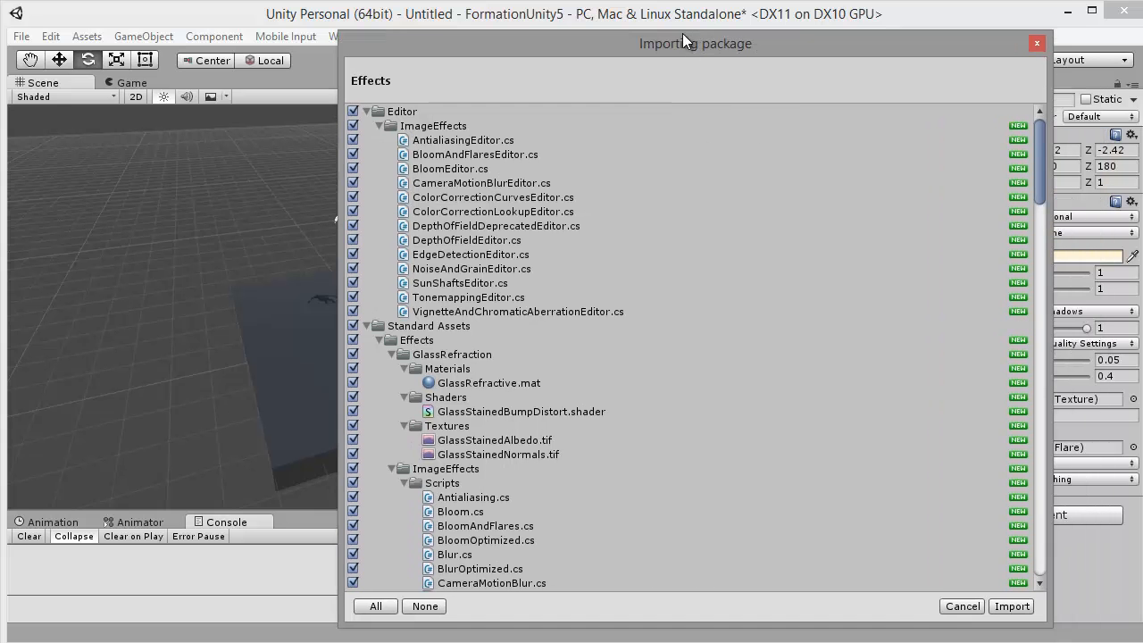
pyautogui.click(1039, 43)
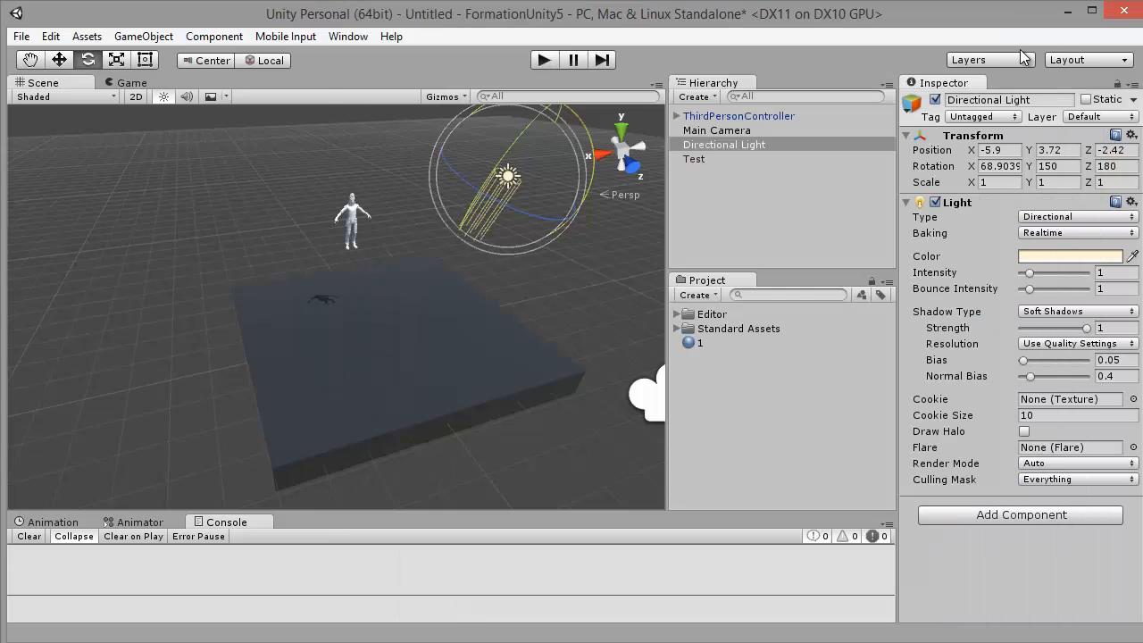
# Import the complete ParticleSystems standard package into the project and clear the selection.
pyautogui.click(93, 37)
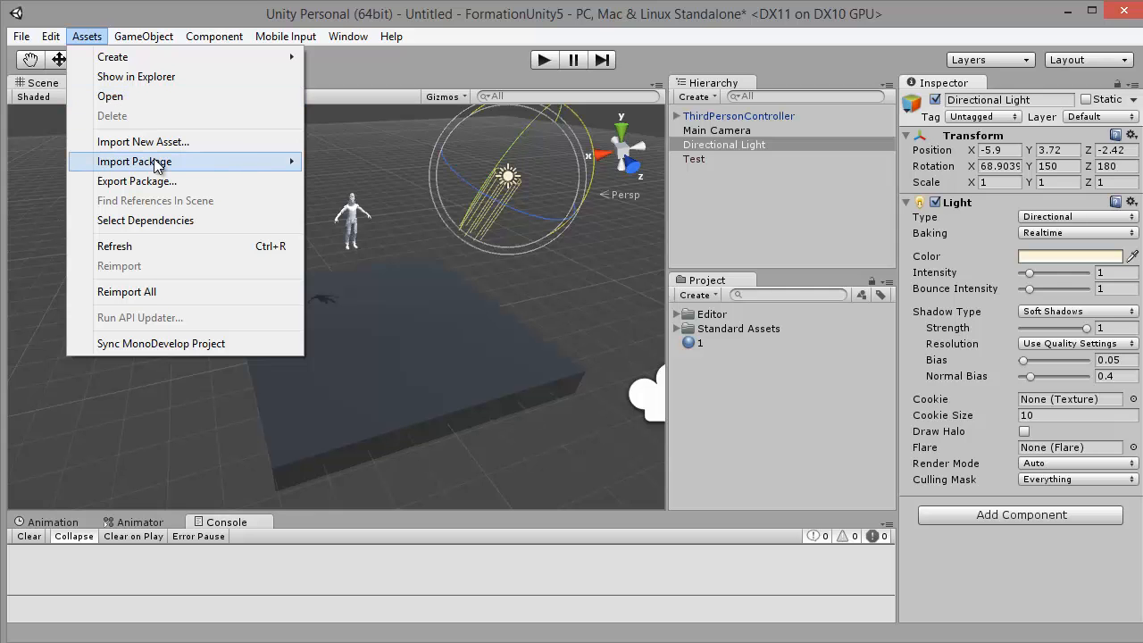
pyautogui.moveTo(155, 163)
pyautogui.click(398, 305)
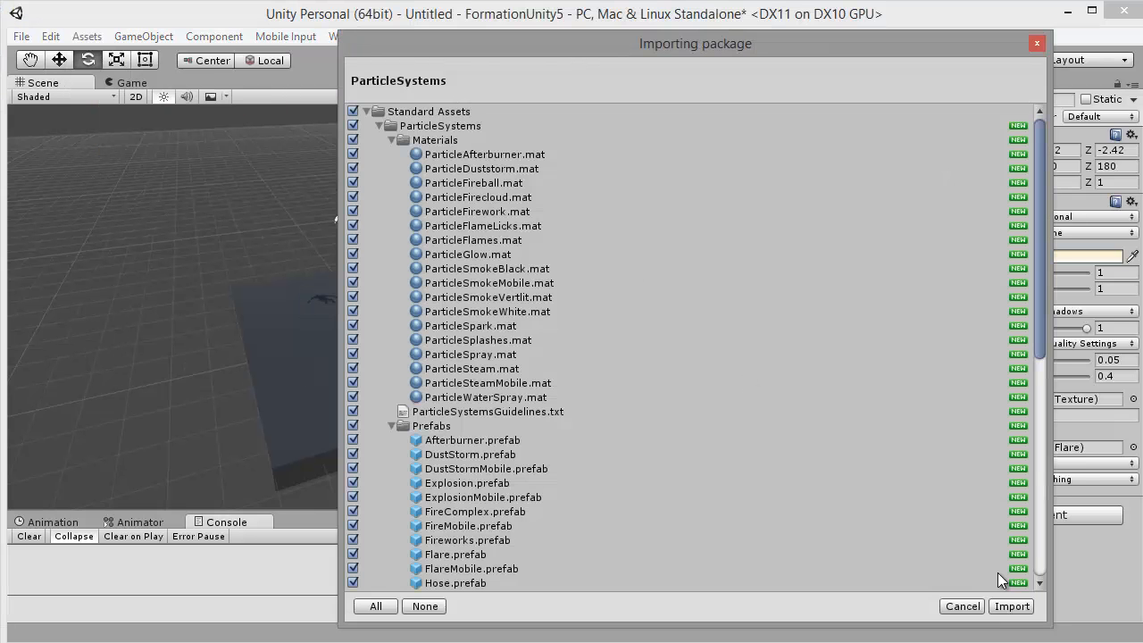
pyautogui.click(1013, 606)
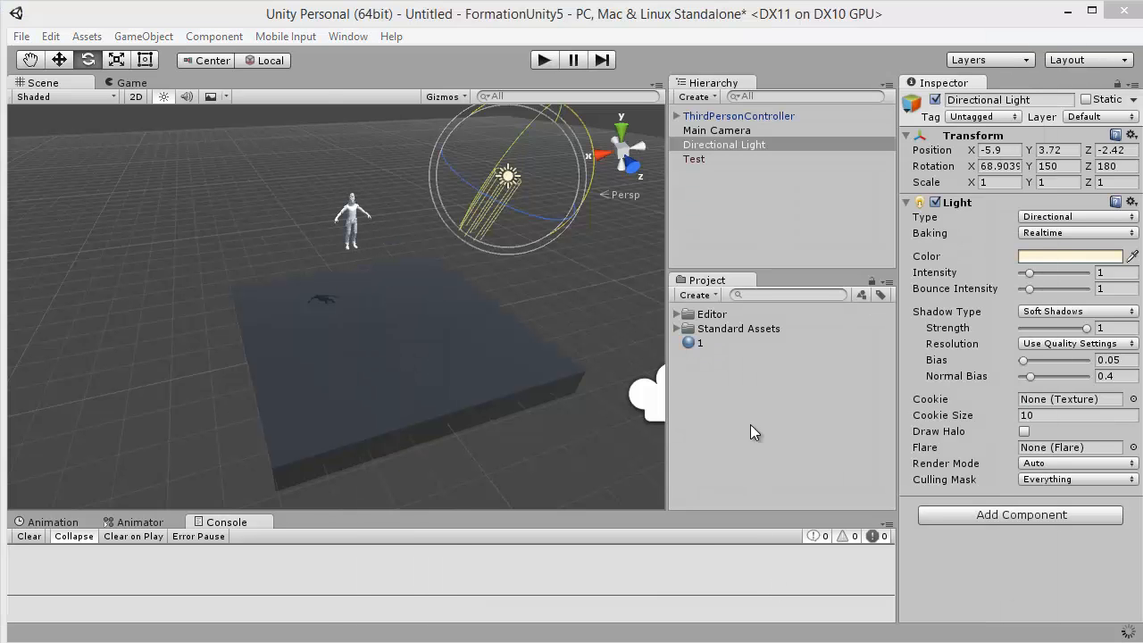
pyautogui.click(822, 436)
# Expand the Prefabs folder of ParticleSystems under Standard Assets, with the Characters folder collapsed.
pyautogui.click(677, 329)
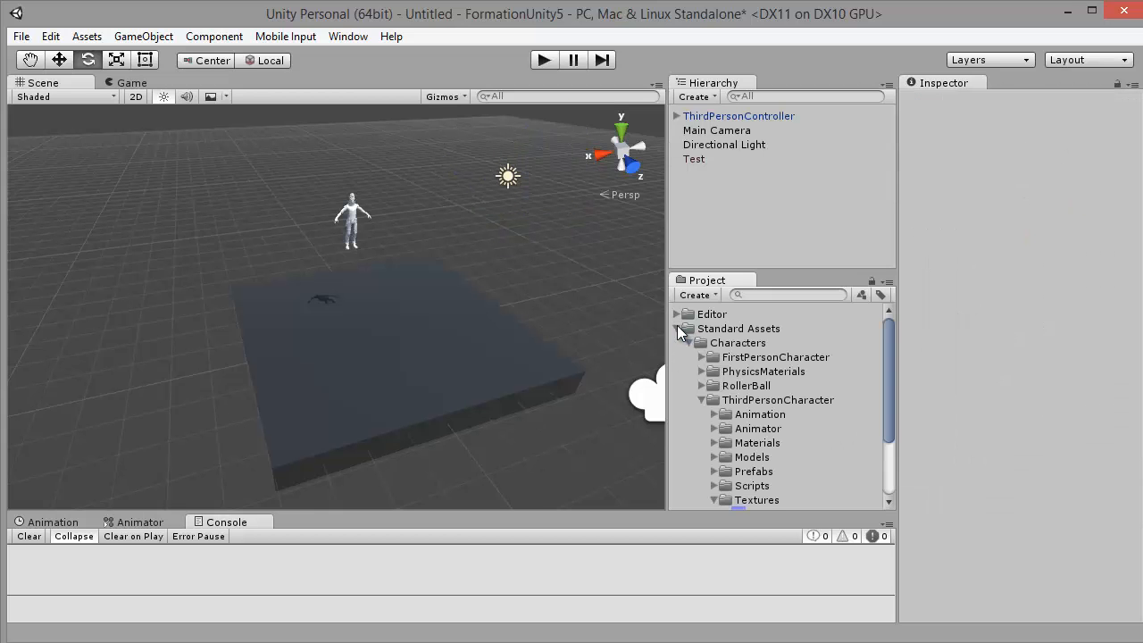
pyautogui.click(701, 399)
pyautogui.click(689, 343)
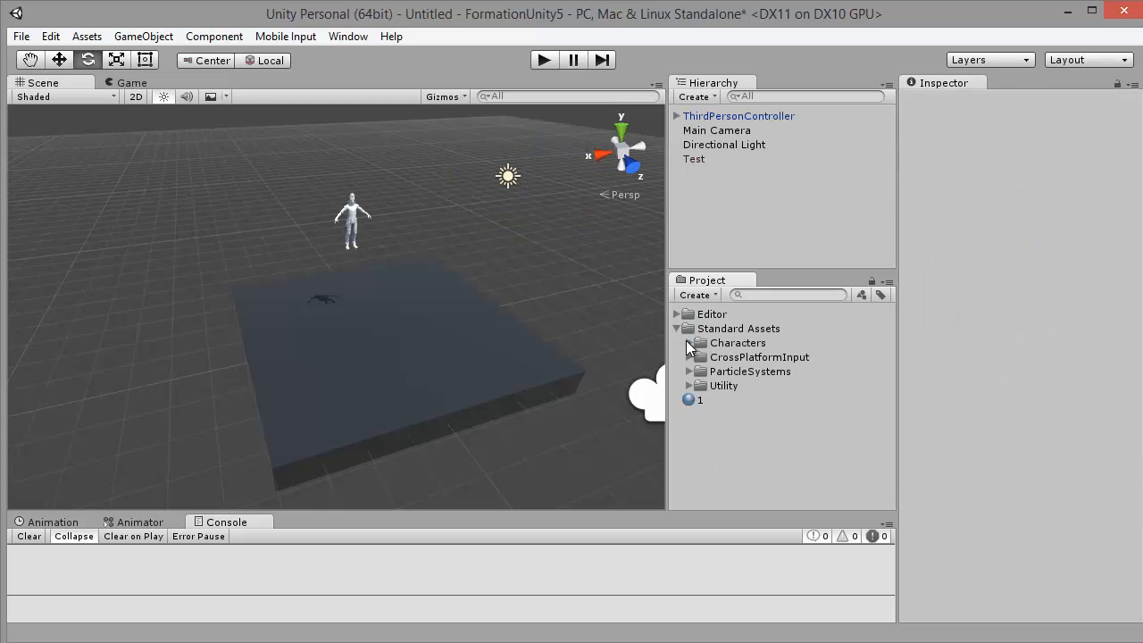
pyautogui.click(690, 371)
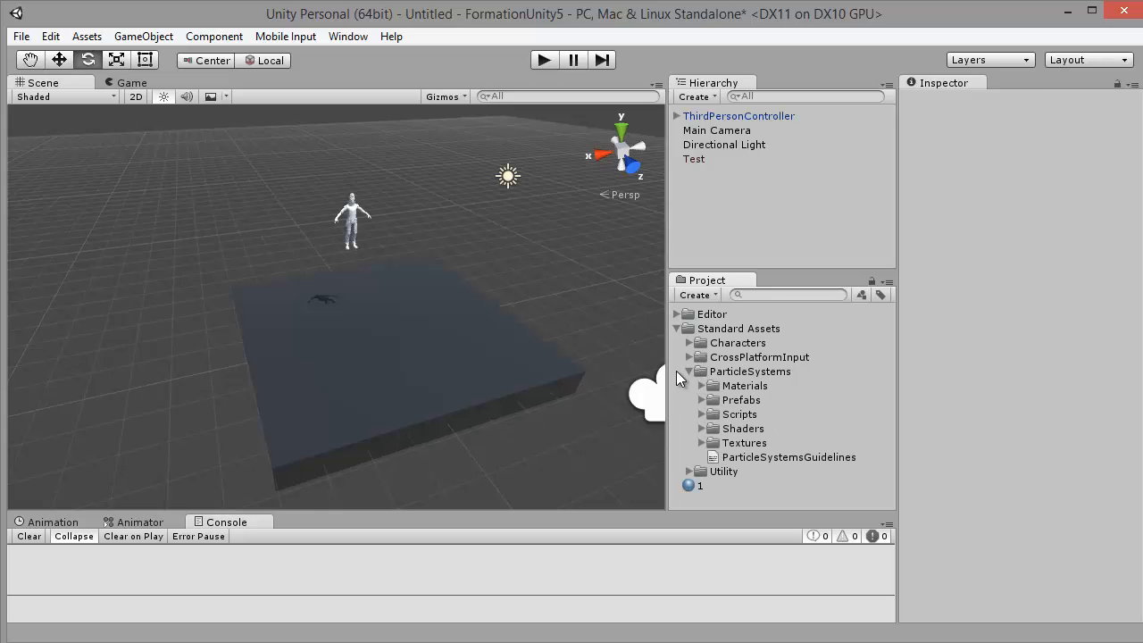
pyautogui.keyDown('alt'); pyautogui.moveTo(500, 335); pyautogui.dragTo(689, 250); pyautogui.keyUp('alt')
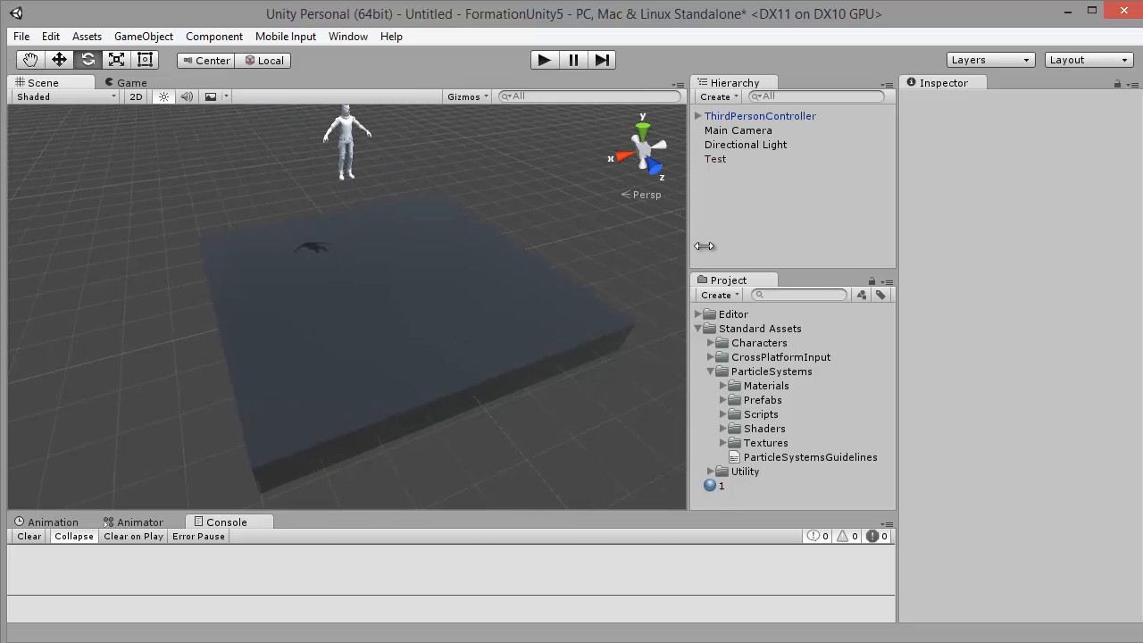
pyautogui.click(724, 401)
pyautogui.keyDown('alt'); pyautogui.moveTo(543, 301); pyautogui.dragTo(547, 303); pyautogui.keyUp('alt')
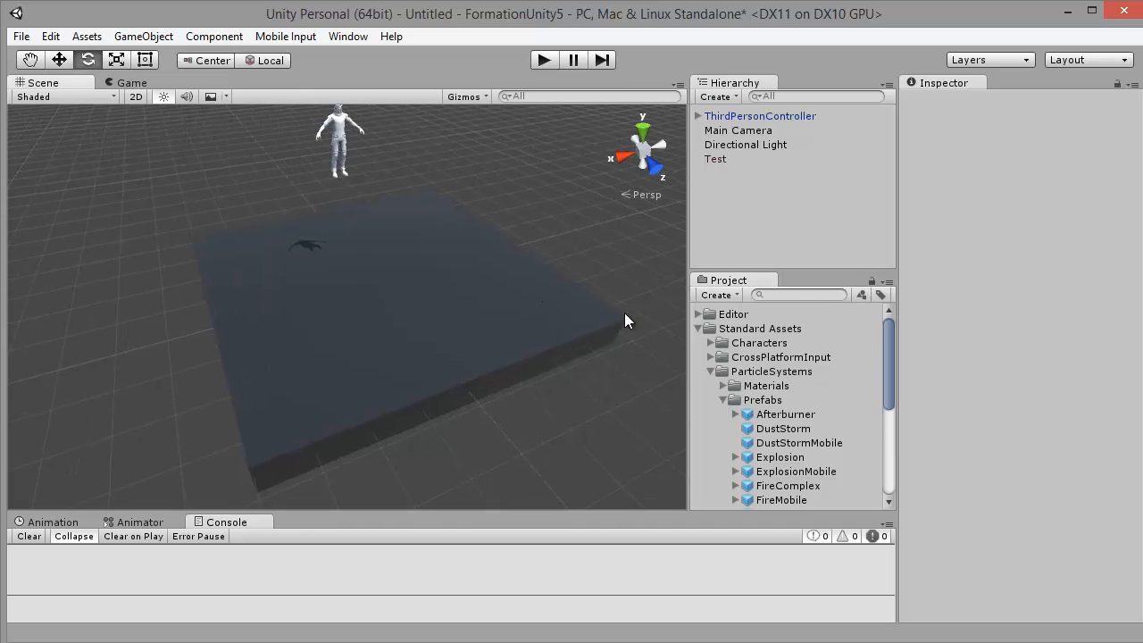
# Preview the Afterburner prefab on the cube floor and remove it from the scene.
pyautogui.scroll(-2, 861, 382)
pyautogui.moveTo(786, 366); pyautogui.dragTo(521, 261)
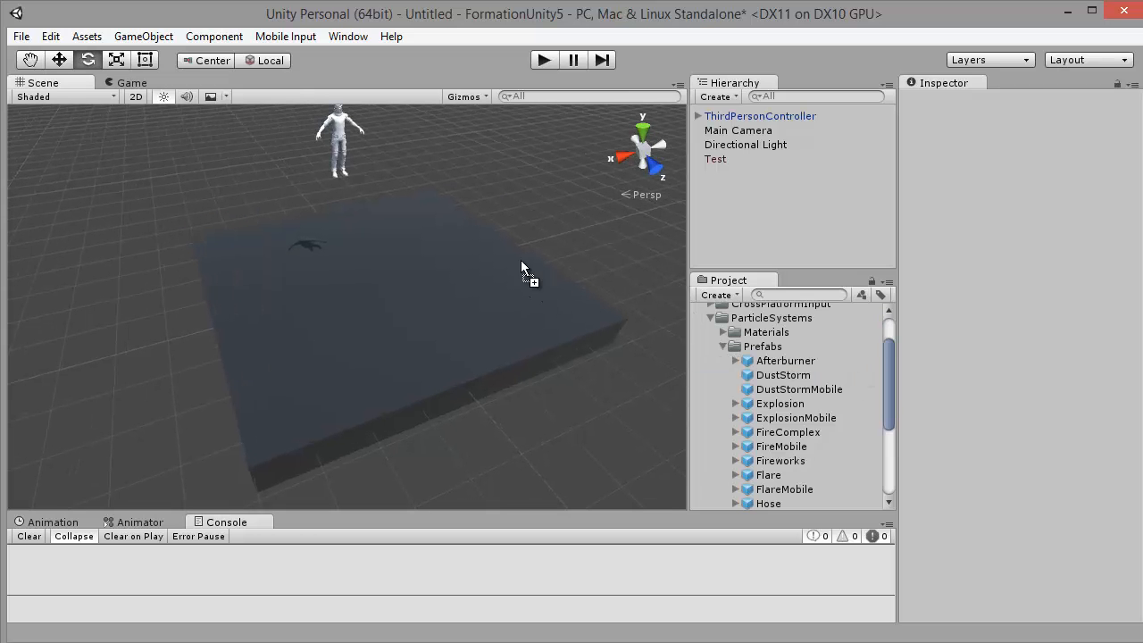
pyautogui.moveTo(479, 296); pyautogui.dragTo(491, 285)
pyautogui.press('f')
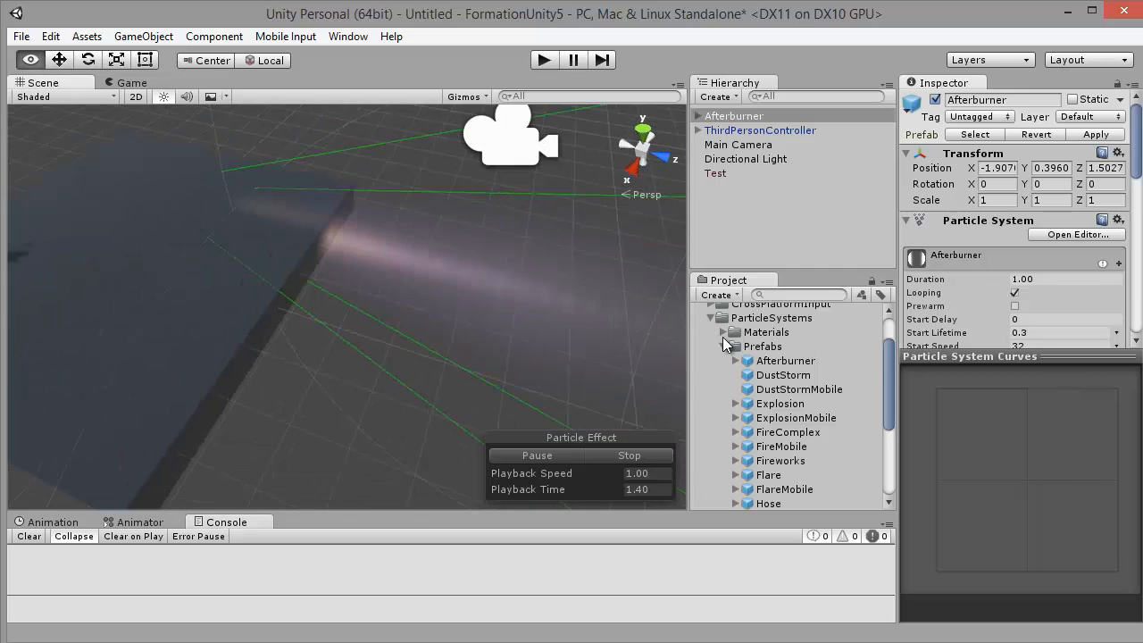
pyautogui.press('Delete')
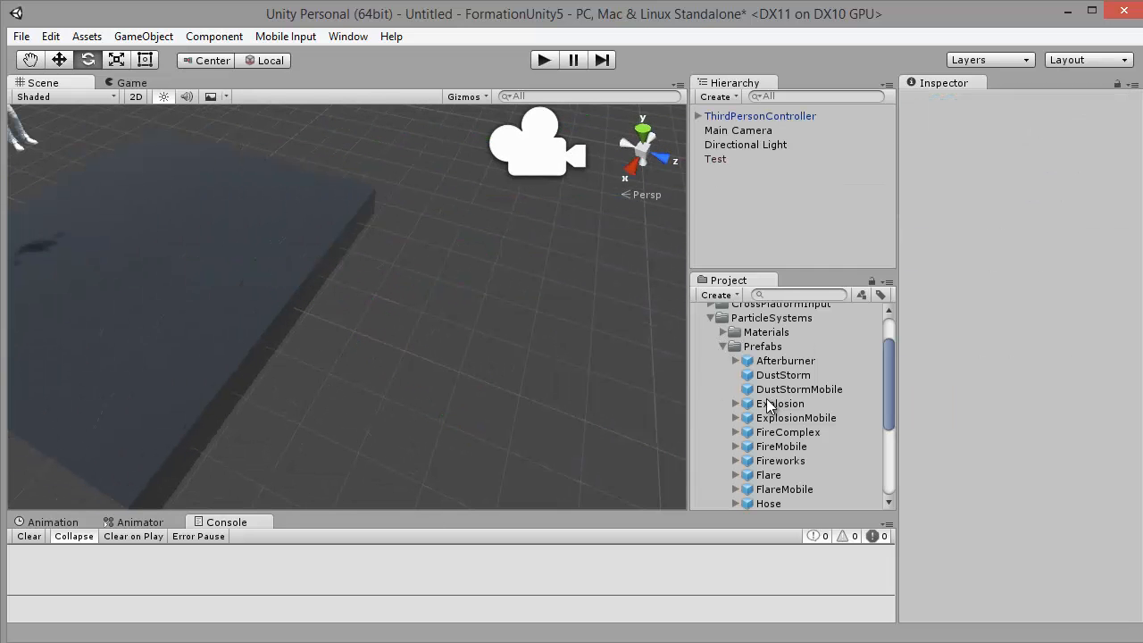
# Test the Explosion prefab on the floor by playing the scene and remove it from the scene.
pyautogui.moveTo(770, 406); pyautogui.dragTo(244, 227)
pyautogui.press('f')
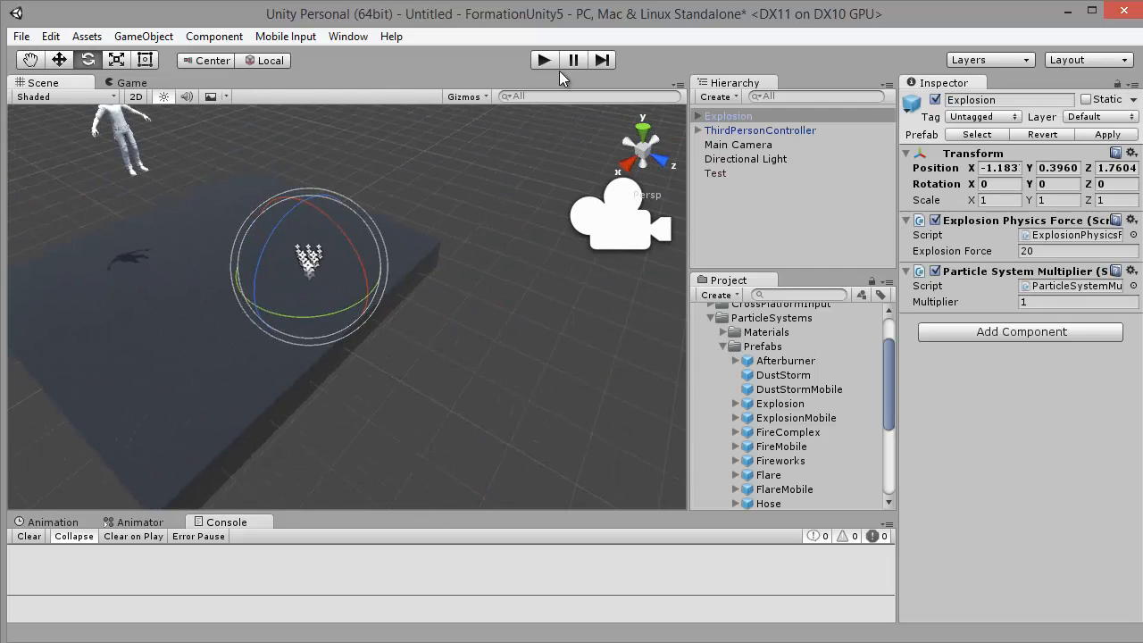
pyautogui.click(545, 61)
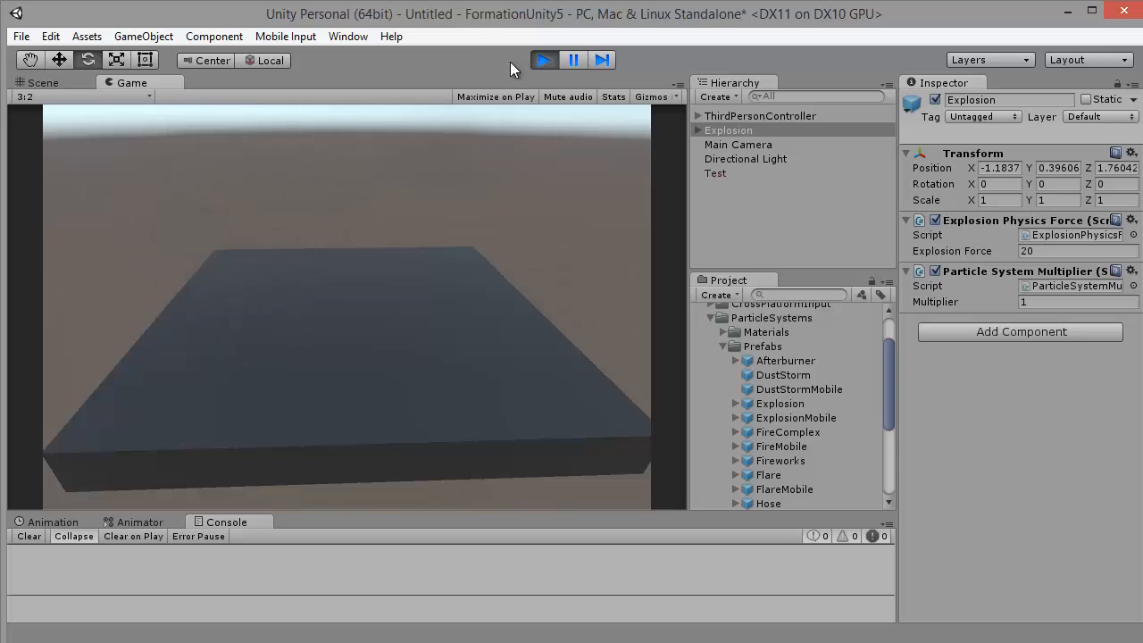
pyautogui.click(544, 60)
pyautogui.click(544, 61)
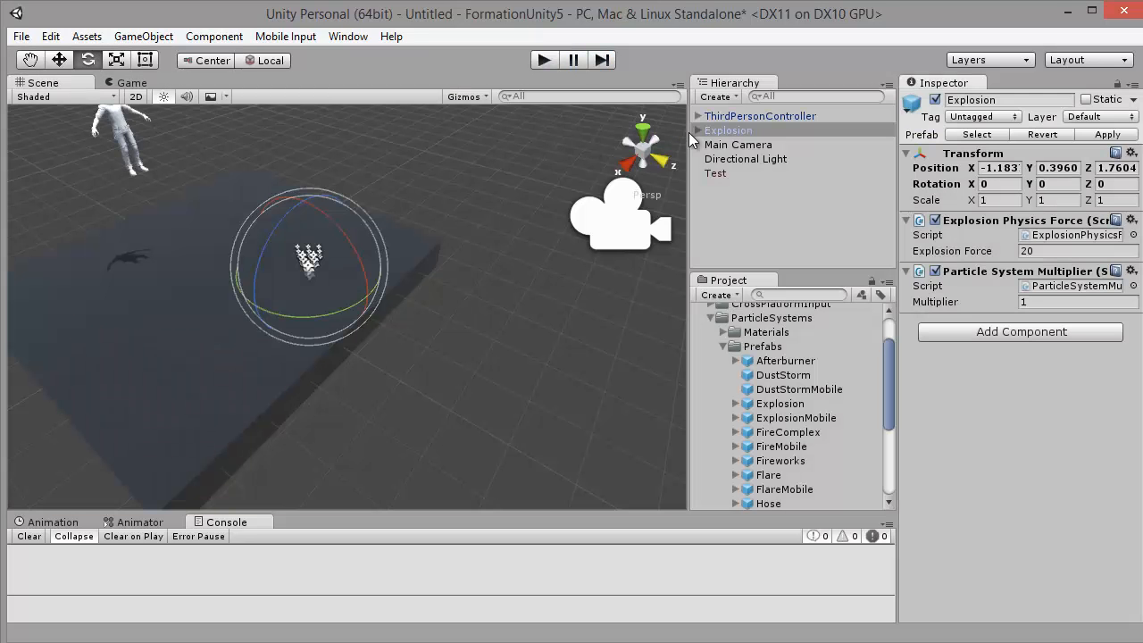
pyautogui.click(739, 132)
pyautogui.press('Delete')
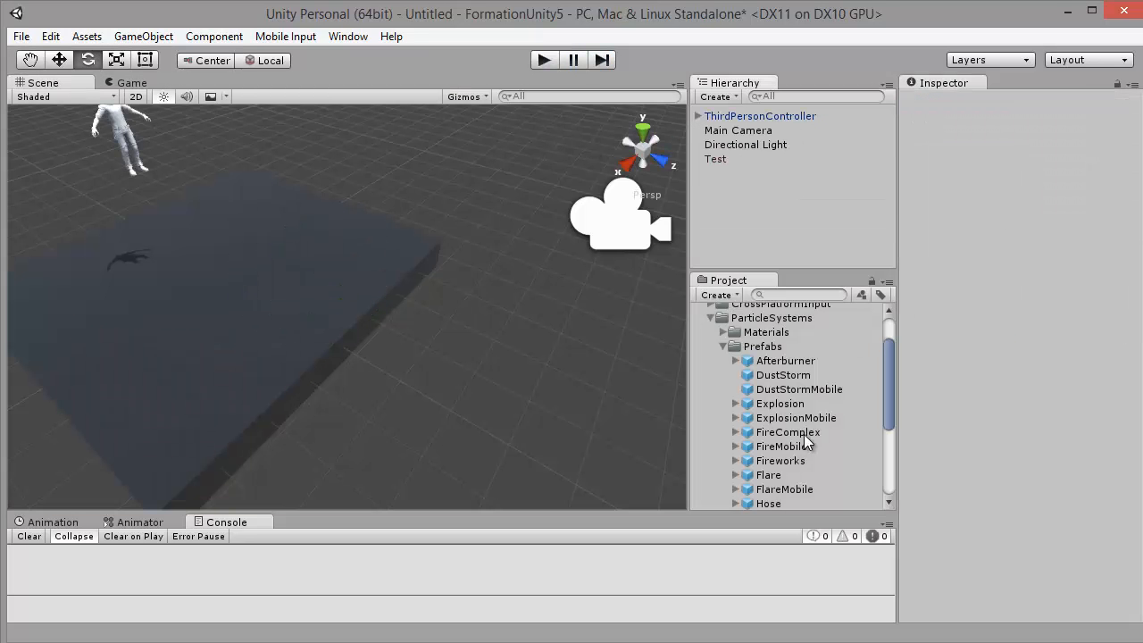
# Place the FireComplex and Fireworks prefabs at separate spots on the floor and play the scene.
pyautogui.moveTo(804, 432); pyautogui.dragTo(339, 243)
pyautogui.moveTo(452, 297); pyautogui.dragTo(421, 303, button='right')
pyautogui.moveTo(782, 462); pyautogui.dragTo(282, 319)
pyautogui.click(545, 59)
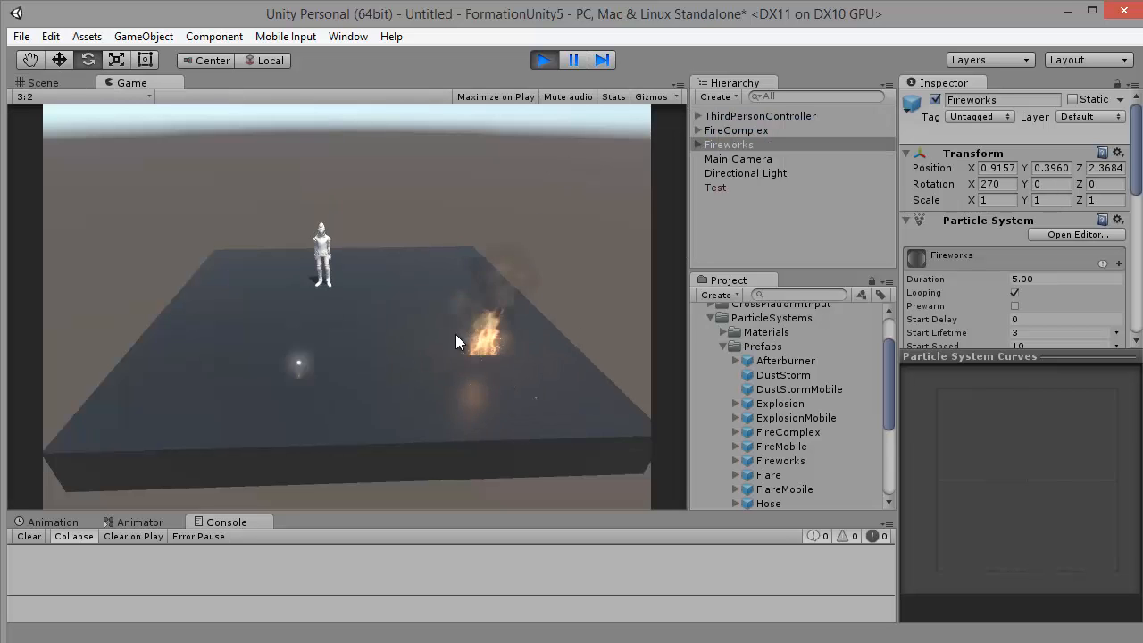
# Examine the running fireworks above the floor in the Scene view and stop playing.
pyautogui.click(44, 82)
pyautogui.moveTo(333, 265); pyautogui.dragTo(372, 166, button='right')
pyautogui.scroll(-6, 360, 260)
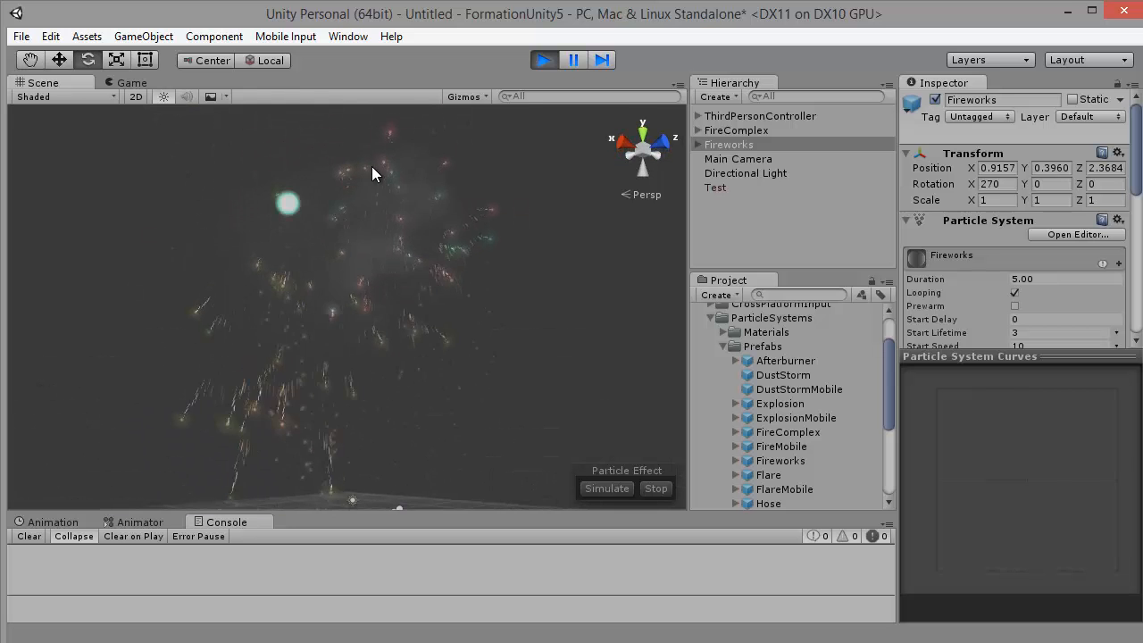
pyautogui.click(161, 96)
pyautogui.click(543, 60)
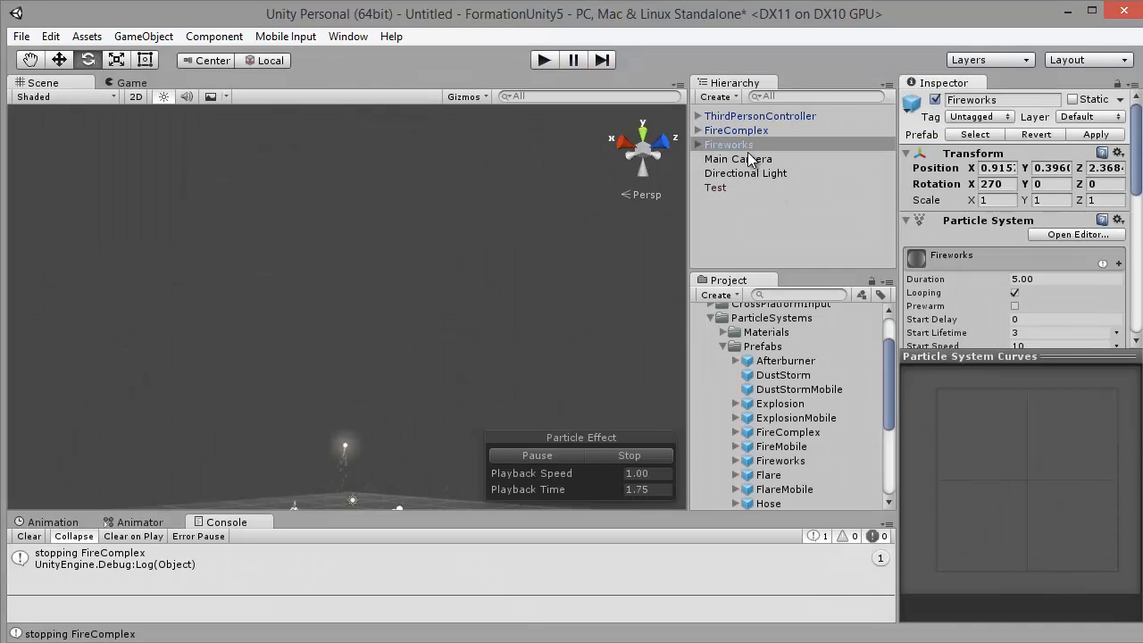
# Delete the Fireworks and FireComplex objects from the scene.
pyautogui.keyDown('shift'); pyautogui.click(736, 130); pyautogui.keyUp('shift')
pyautogui.press('Delete')
pyautogui.moveTo(660, 225); pyautogui.dragTo(449, 356, button='right')
pyautogui.scroll(6, 449, 356)
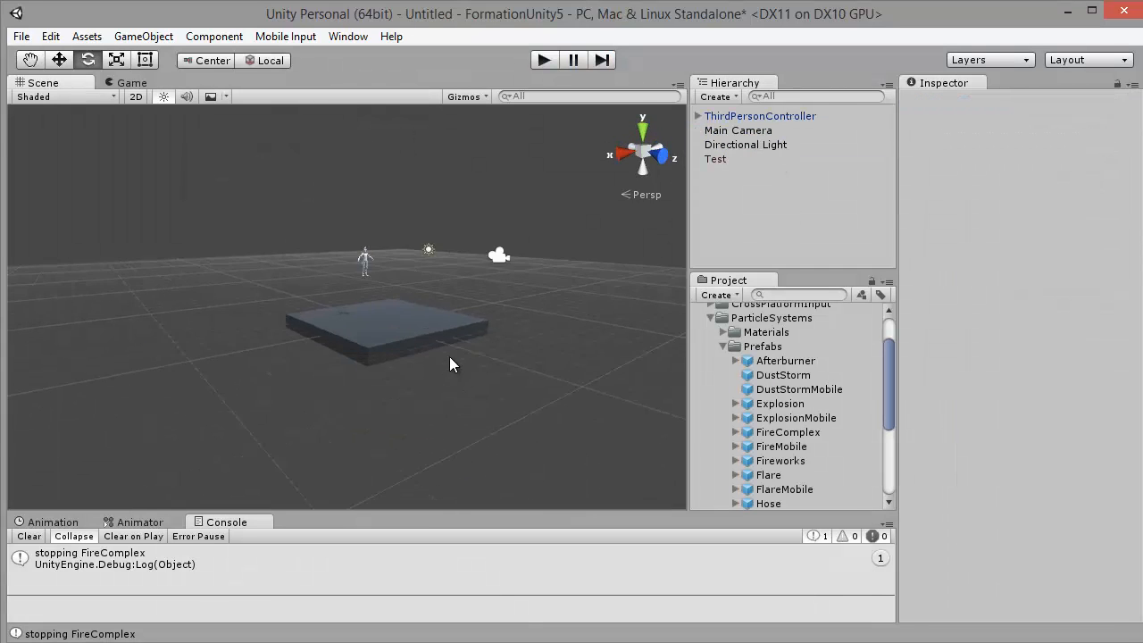
# Place the Smoke and TyreBurnoutSmoke prefabs on the floor to preview both smoke effects.
pyautogui.click(776, 476)
pyautogui.scroll(-3, 796, 434)
pyautogui.scroll(-3, 796, 471)
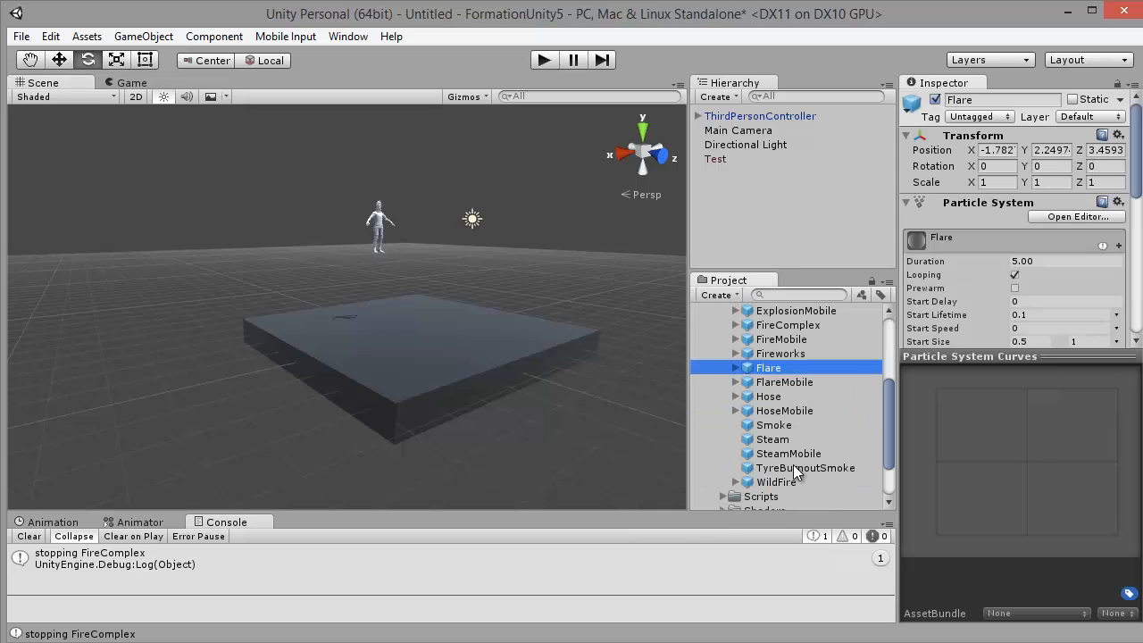
pyautogui.moveTo(766, 430); pyautogui.dragTo(484, 389)
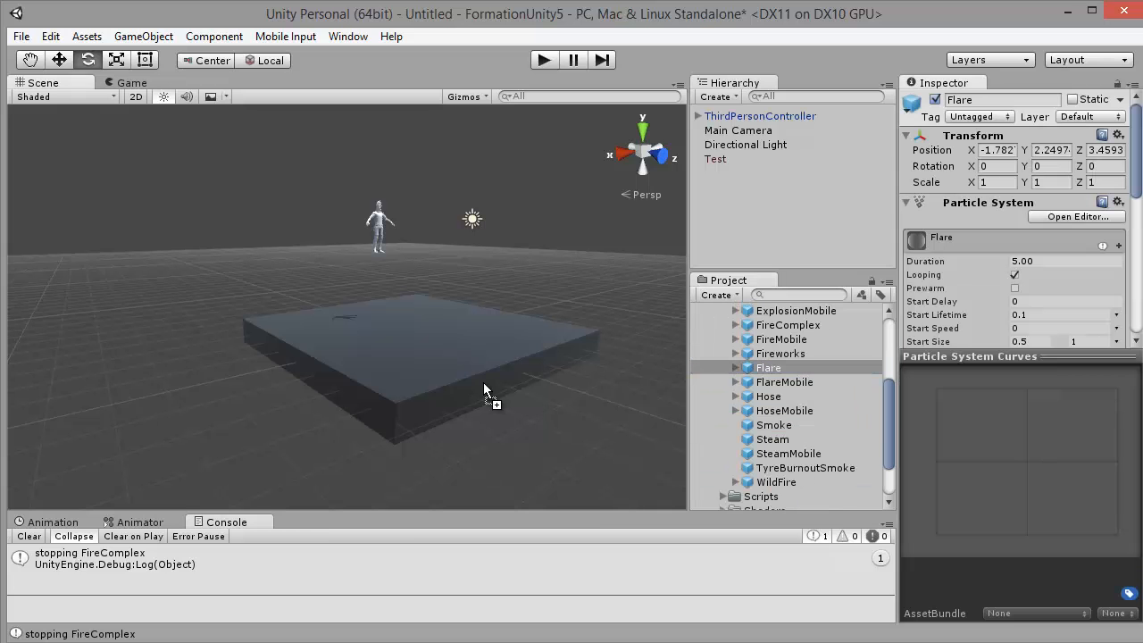
pyautogui.moveTo(407, 360); pyautogui.dragTo(407, 362)
pyautogui.moveTo(792, 468); pyautogui.dragTo(505, 323)
pyautogui.moveTo(585, 300); pyautogui.dragTo(502, 375, button='middle')
pyautogui.moveTo(502, 375); pyautogui.dragTo(487, 379, button='right')
pyautogui.scroll(2, 487, 378)
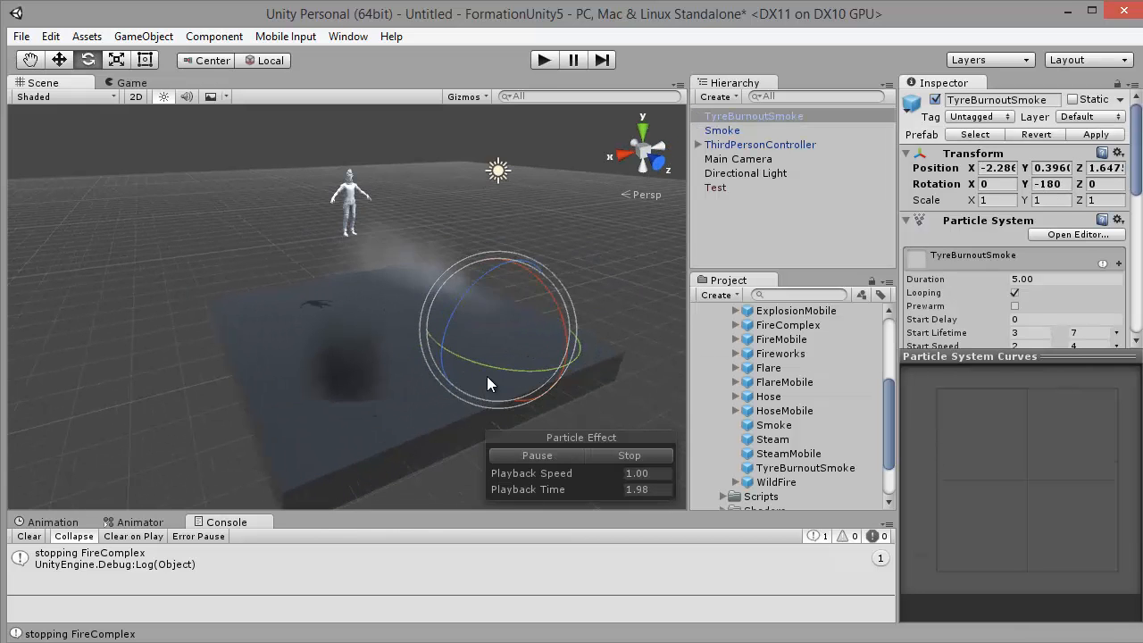
# Delete the TyreBurnoutSmoke and Smoke objects from the scene.
pyautogui.scroll(5, 804, 371)
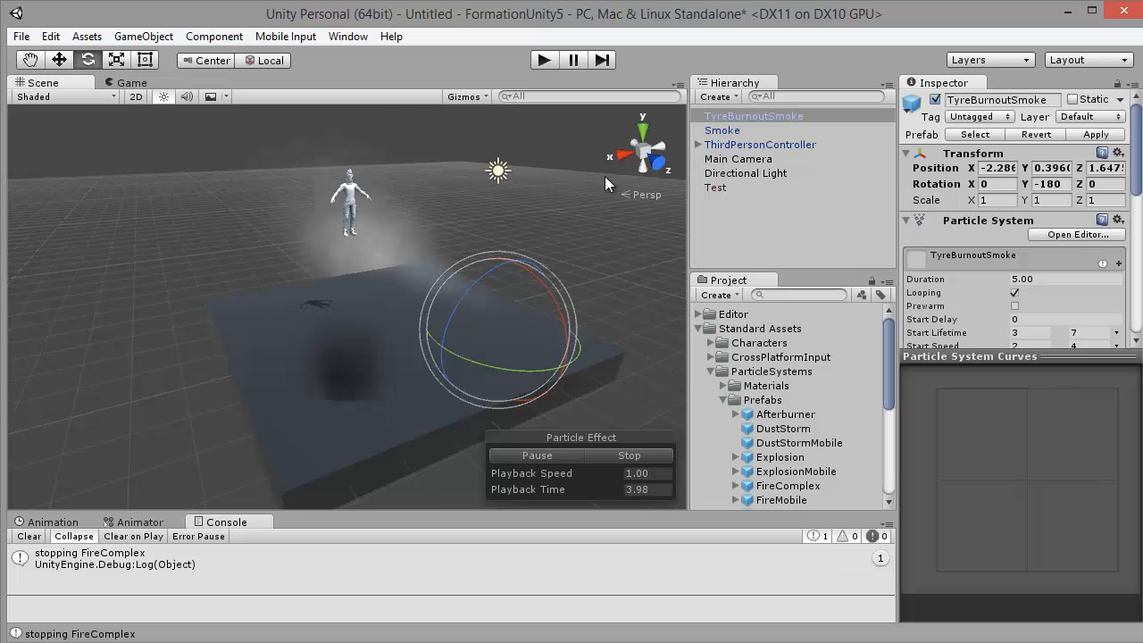
pyautogui.keyDown('ctrl'); pyautogui.click(725, 131); pyautogui.keyUp('ctrl')
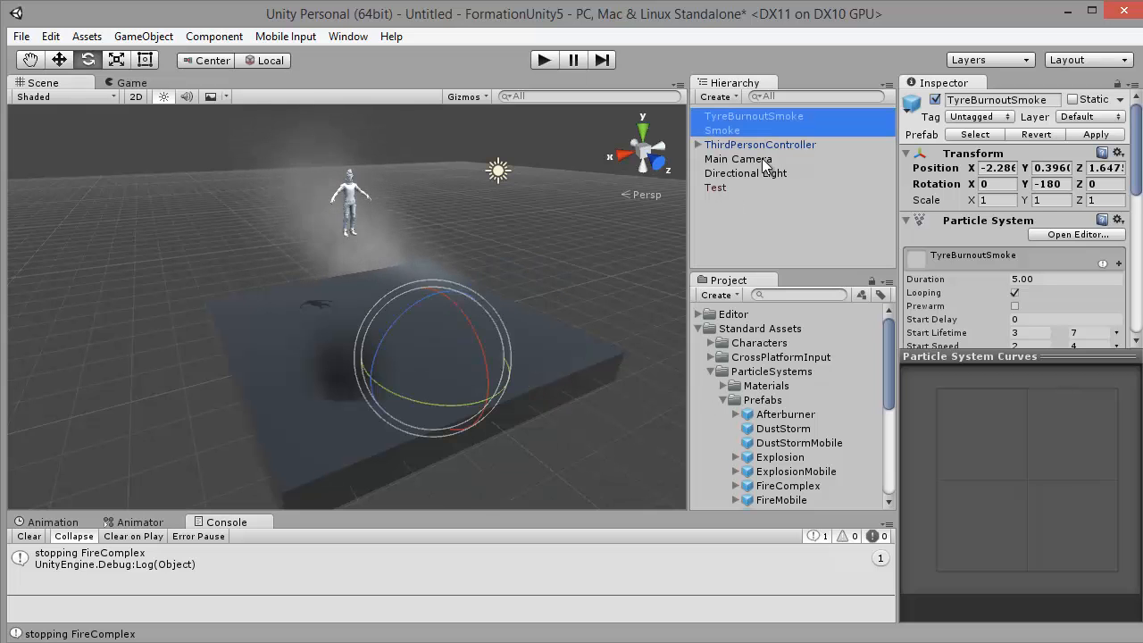
pyautogui.press('Delete')
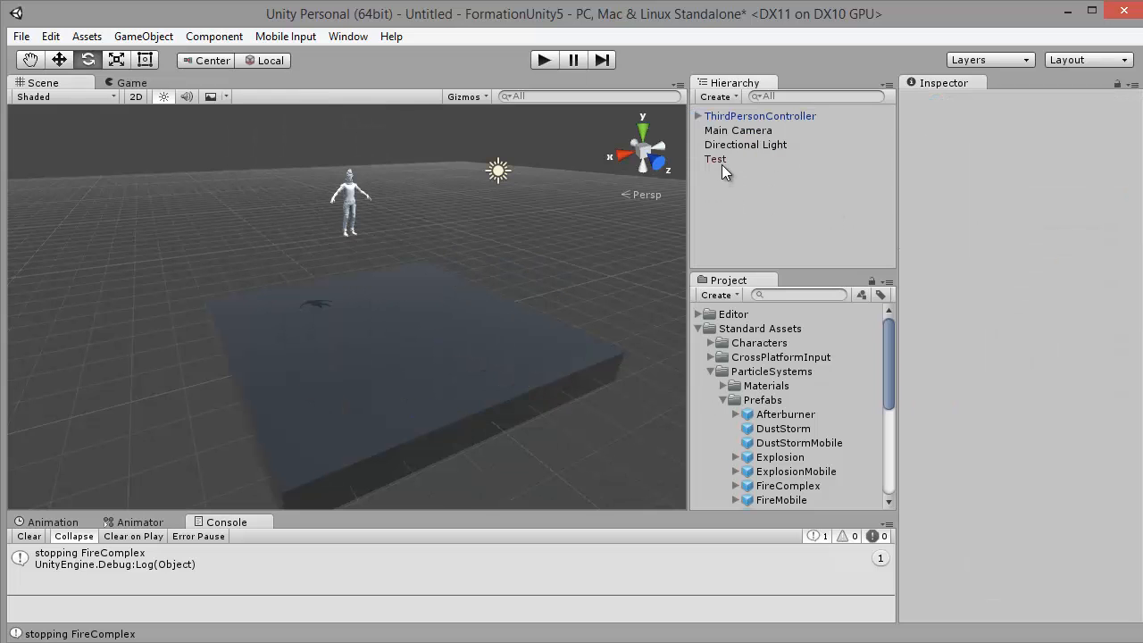
# Select the Test floor cube and look at it more closely from above.
pyautogui.click(722, 163)
pyautogui.moveTo(515, 258); pyautogui.dragTo(510, 258, button='right')
pyautogui.scroll(-3, 510, 258)
pyautogui.keyDown('alt'); pyautogui.moveTo(513, 224); pyautogui.dragTo(516, 307); pyautogui.keyUp('alt')
pyautogui.scroll(6, 482, 277)
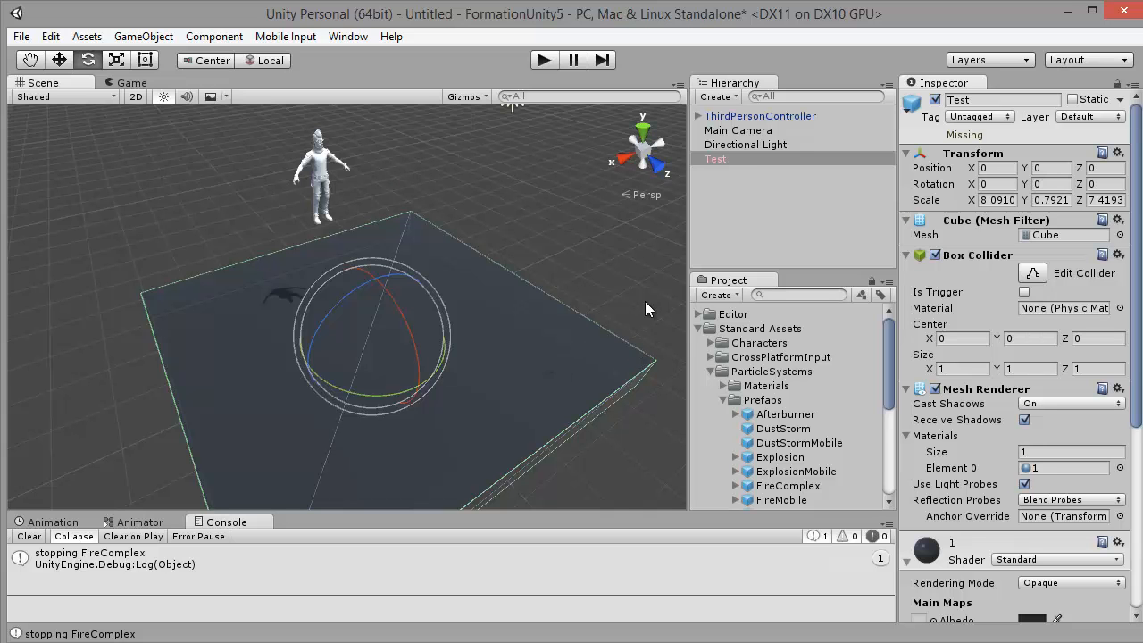
# Import the complete Vehicles standard package into the project.
pyautogui.click(86, 36)
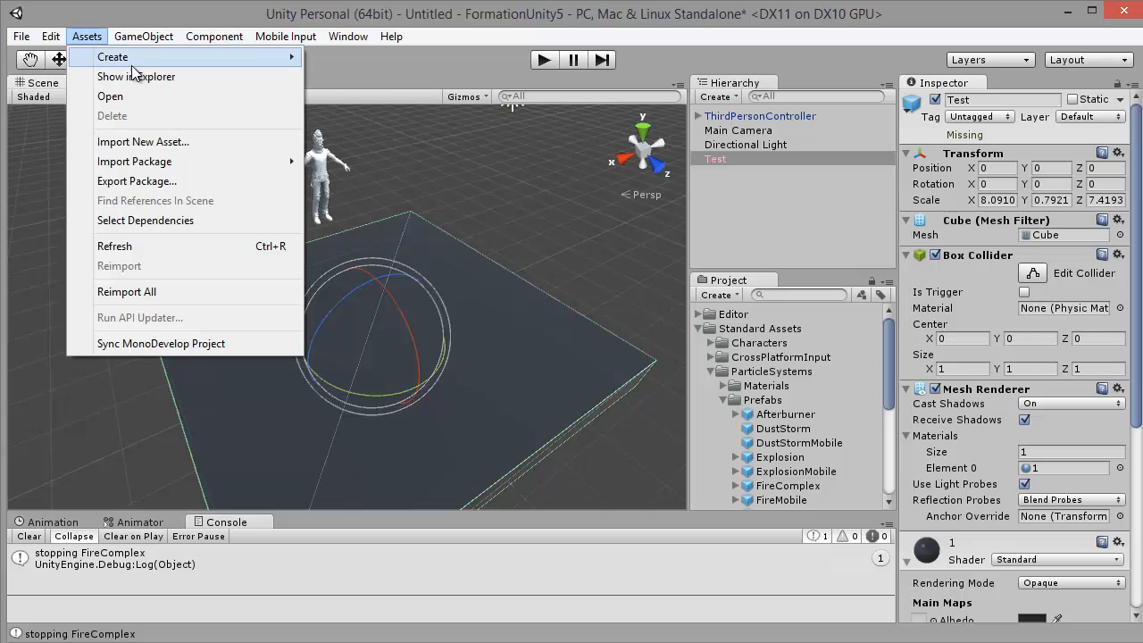
pyautogui.moveTo(160, 166)
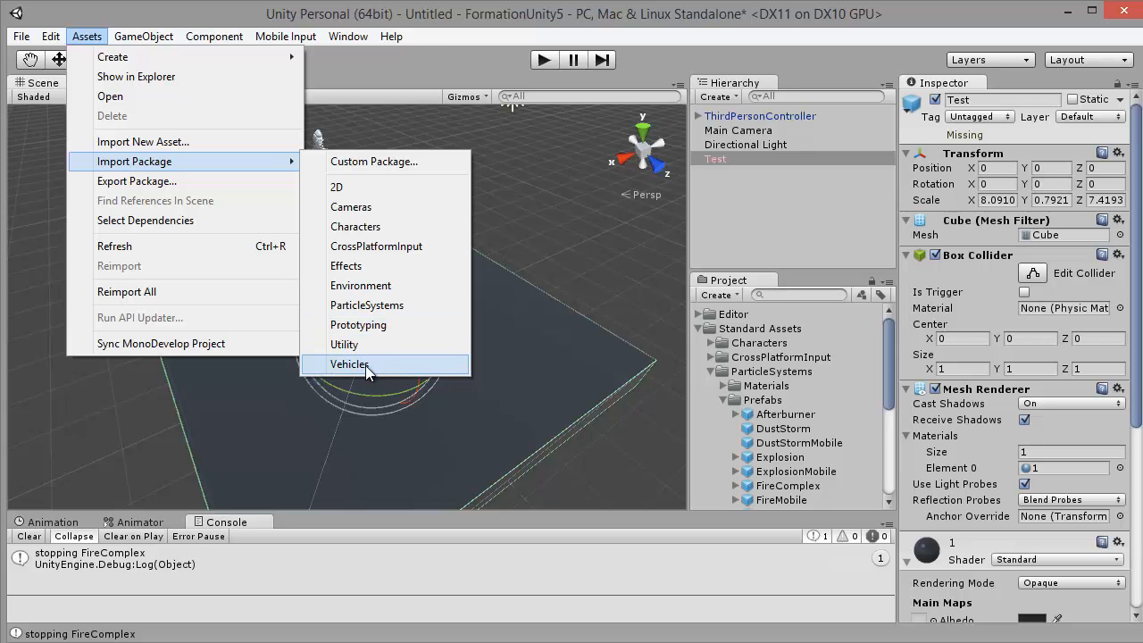
pyautogui.click(357, 366)
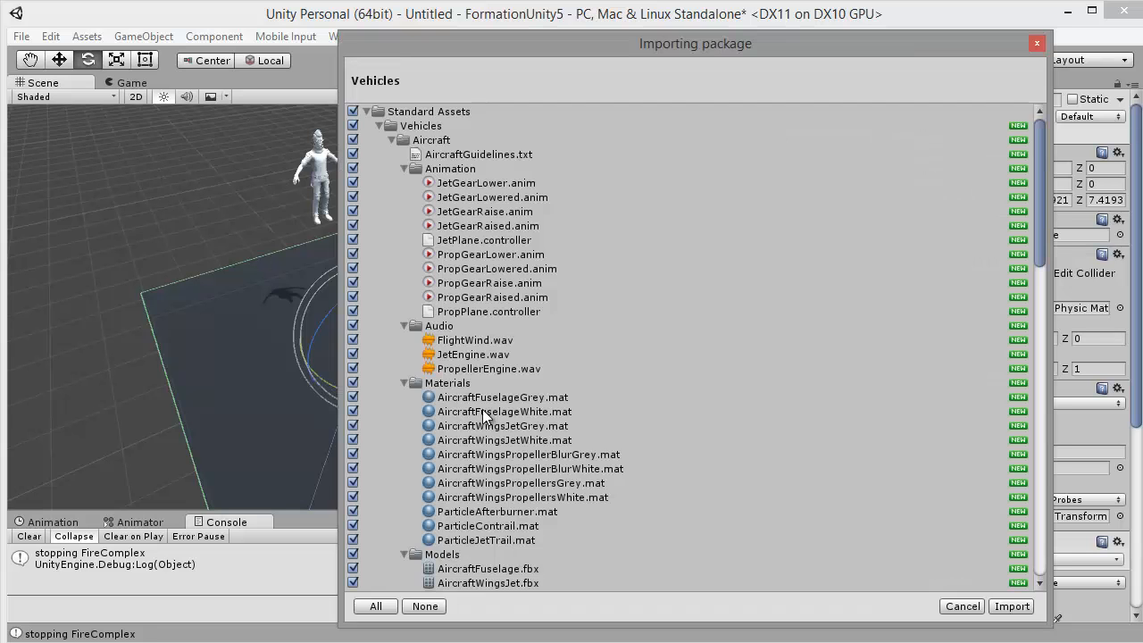
pyautogui.click(1012, 606)
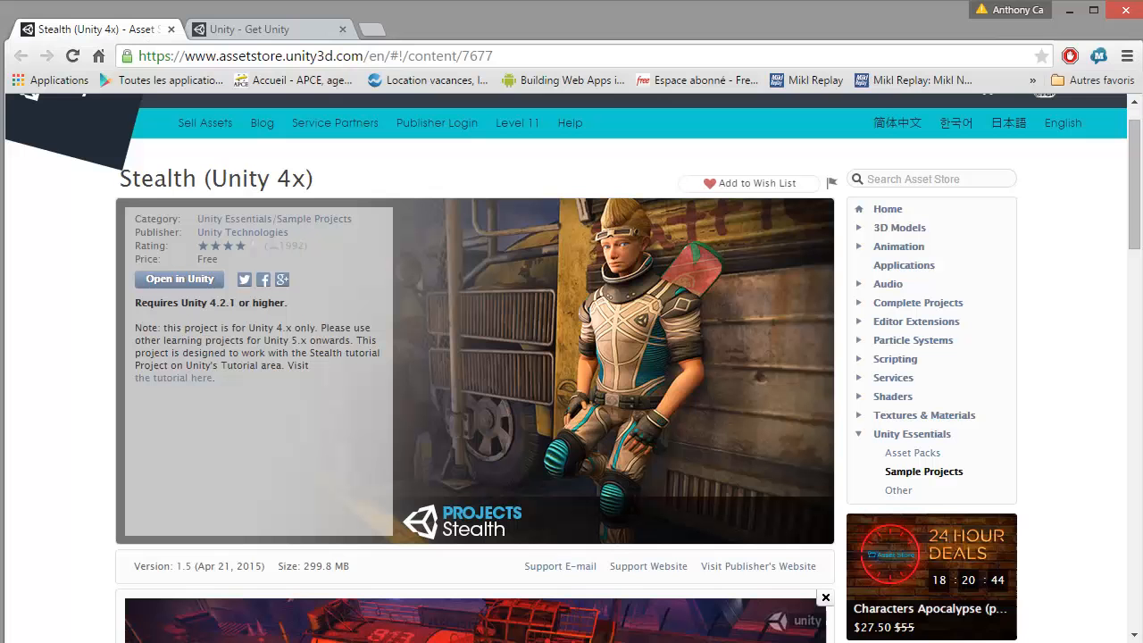
# Switch to the web browser, open the Unity home page in a new last tab, and go from there to the Asset Store.
pyautogui.scroll(1, 359, 359)
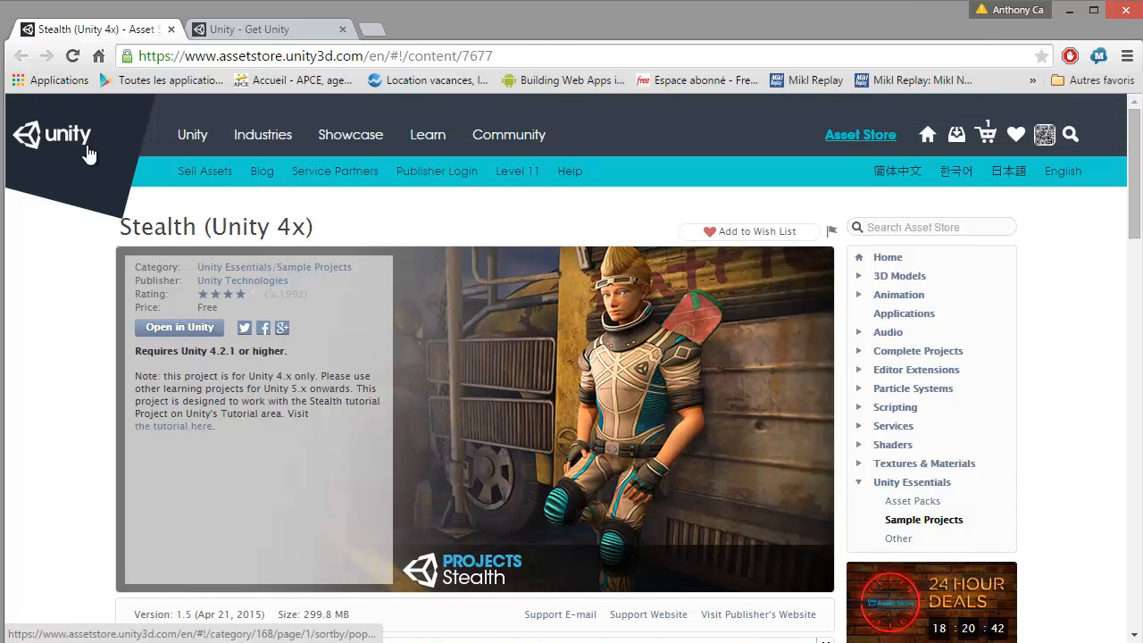
pyautogui.middleClick(67, 141)
pyautogui.click(284, 32)
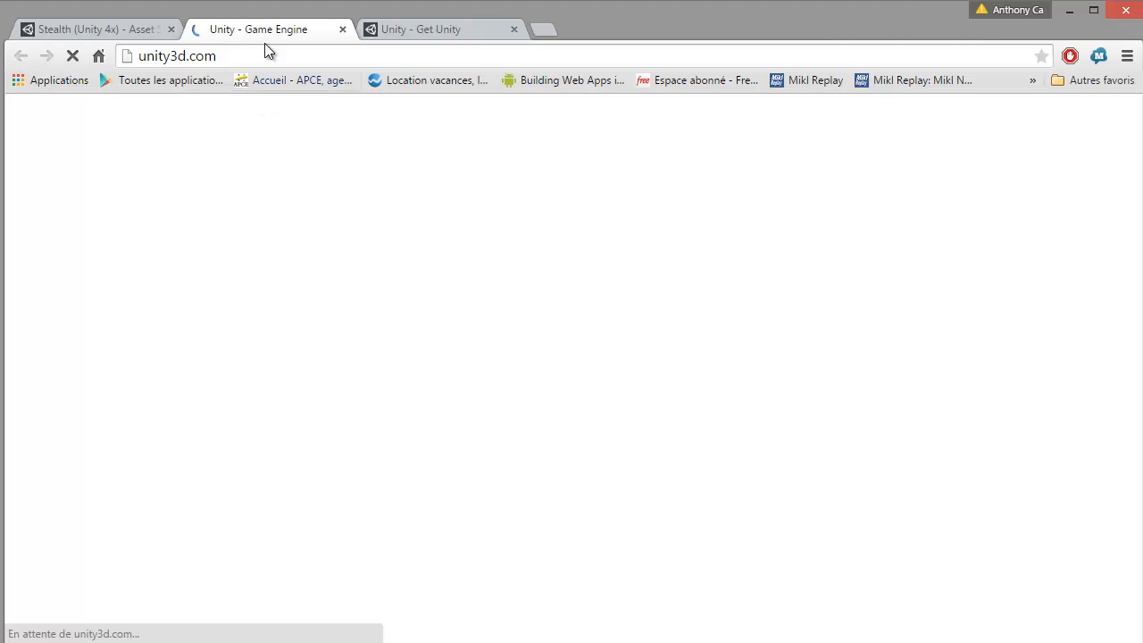
pyautogui.moveTo(224, 30); pyautogui.dragTo(416, 33)
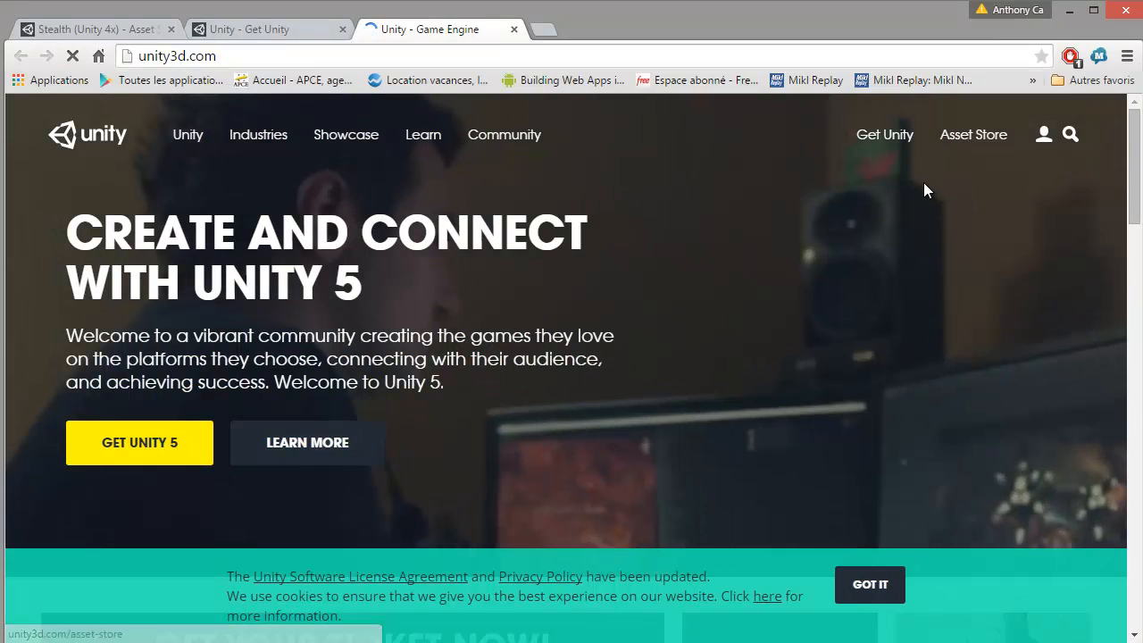
pyautogui.click(923, 187)
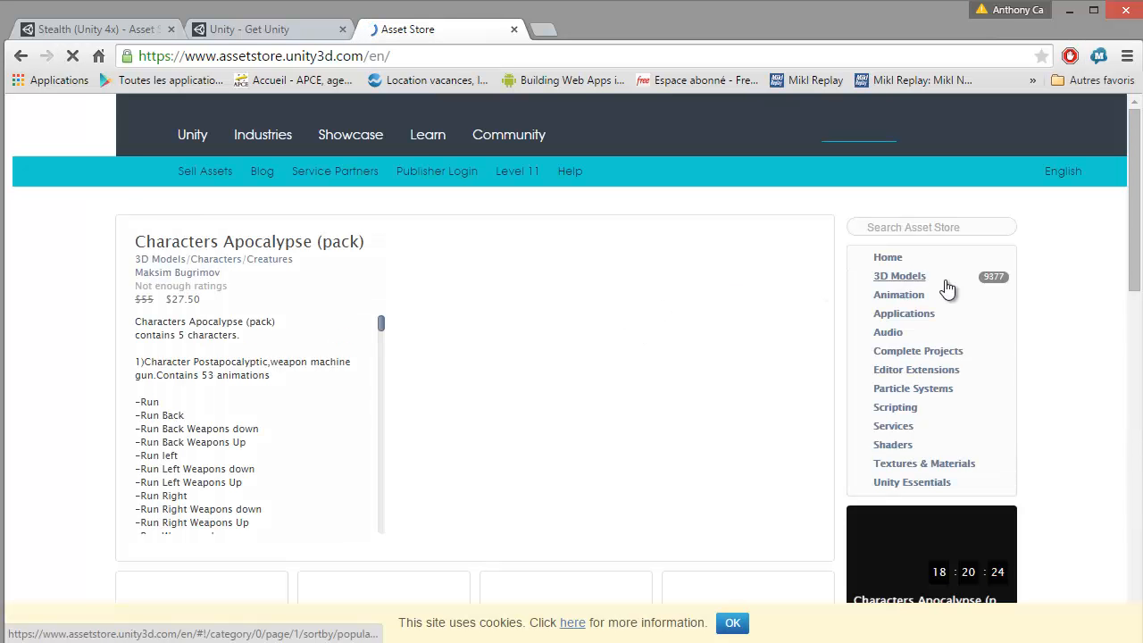
pyautogui.scroll(-1, 804, 329)
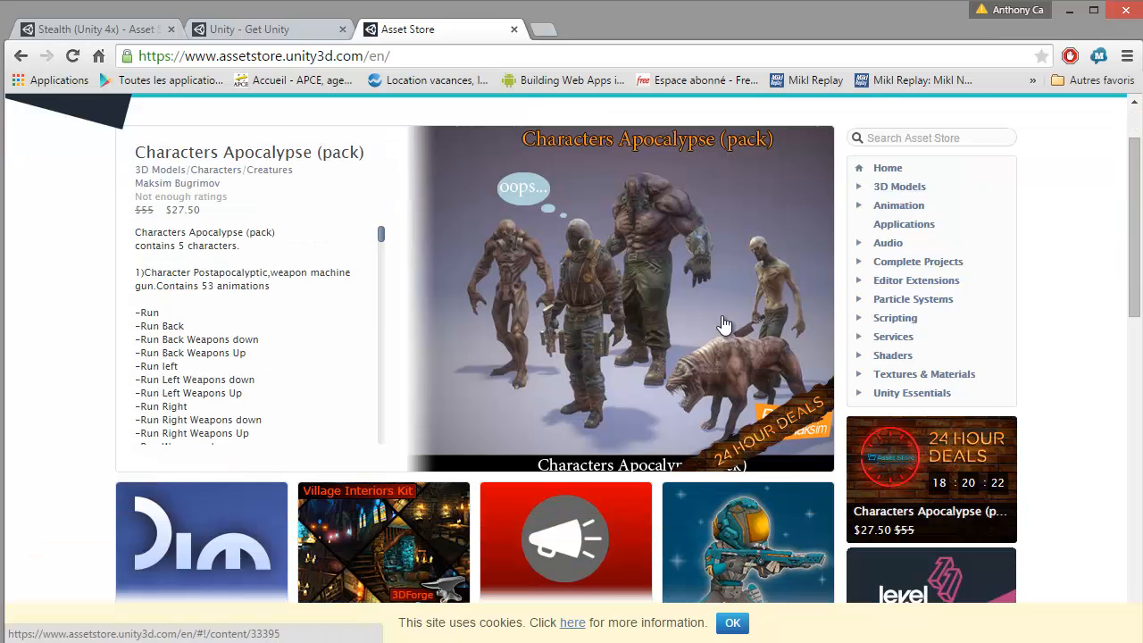
# Look through the most popular assets on the Asset Store home page and go to the 3D Models category.
pyautogui.scroll(-9, 716, 335)
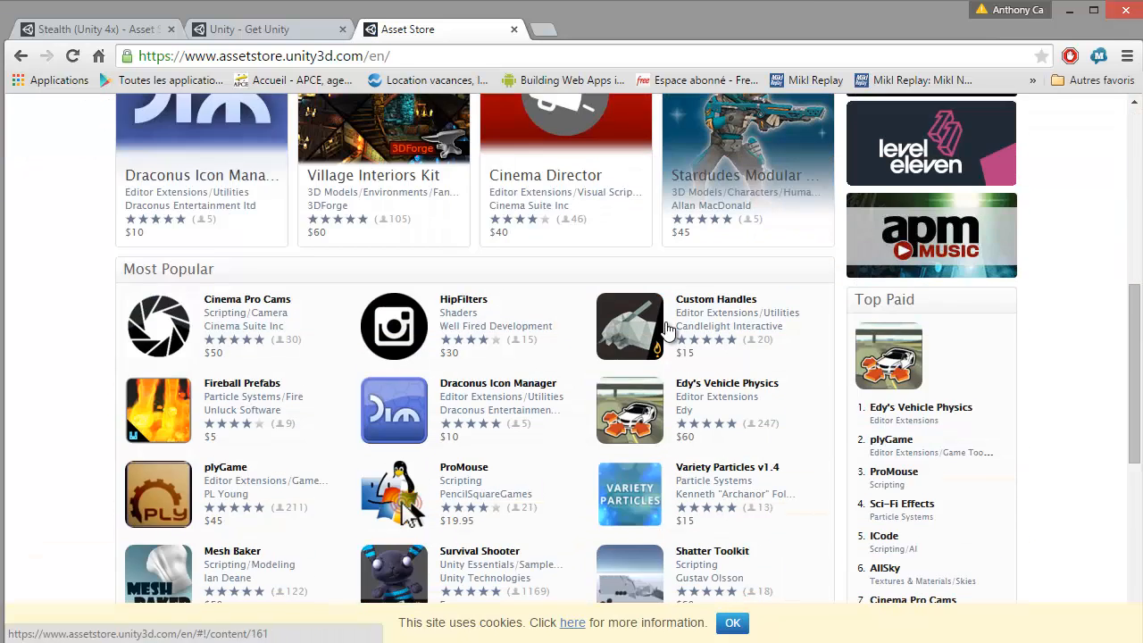
pyautogui.scroll(-2, 643, 337)
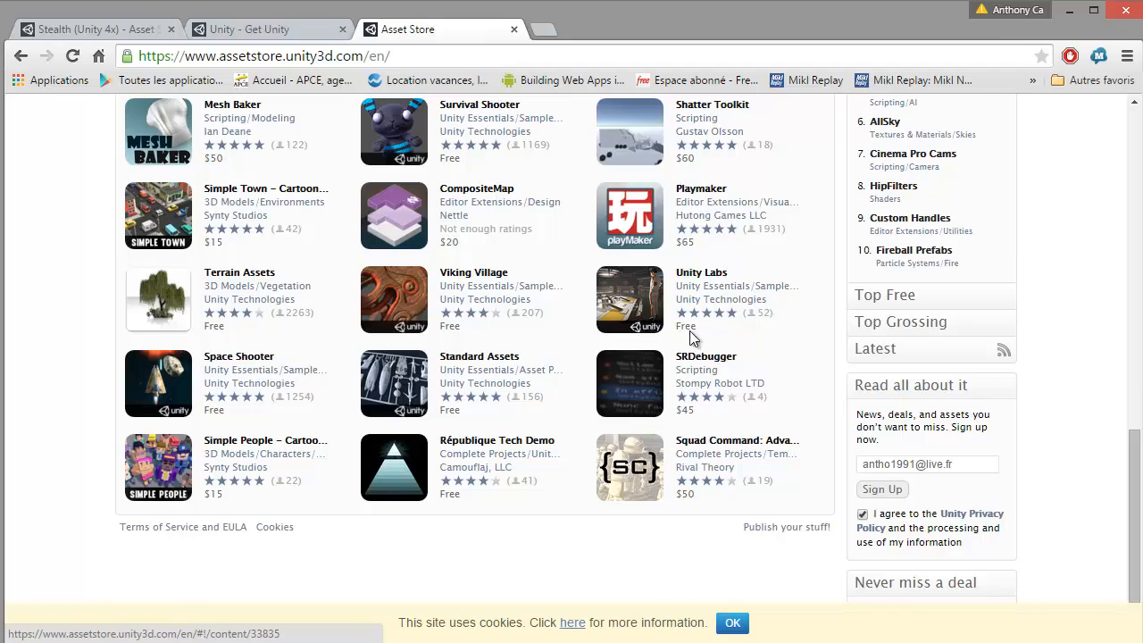
pyautogui.scroll(5, 688, 338)
pyautogui.scroll(3, 690, 335)
pyautogui.scroll(-6, 690, 331)
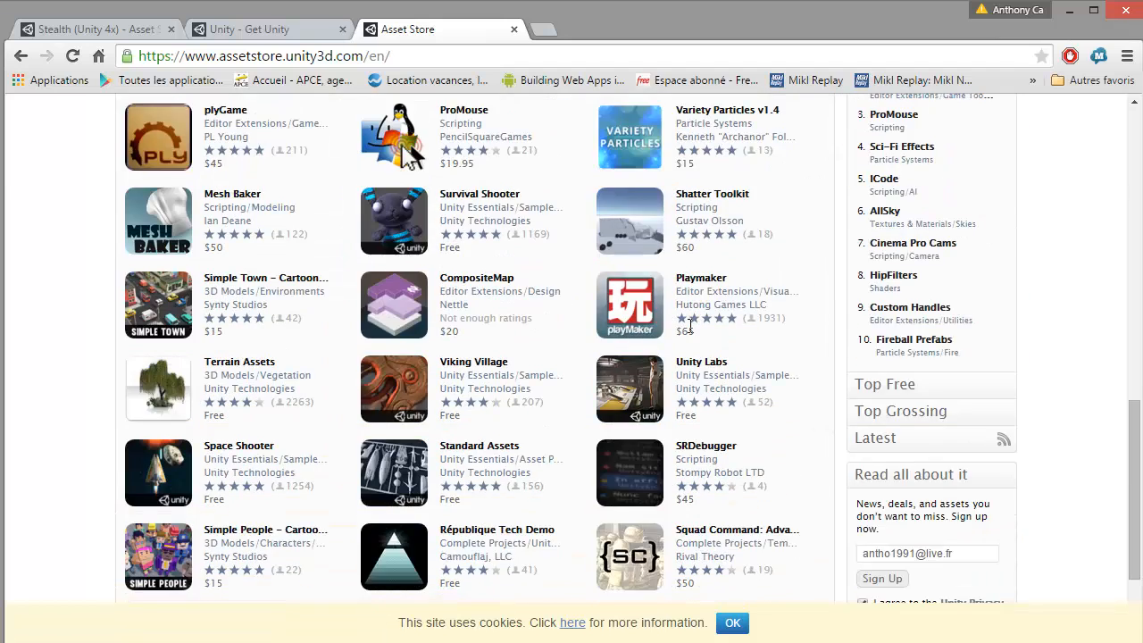
pyautogui.scroll(6, 686, 323)
pyautogui.scroll(3, 686, 324)
pyautogui.click(889, 279)
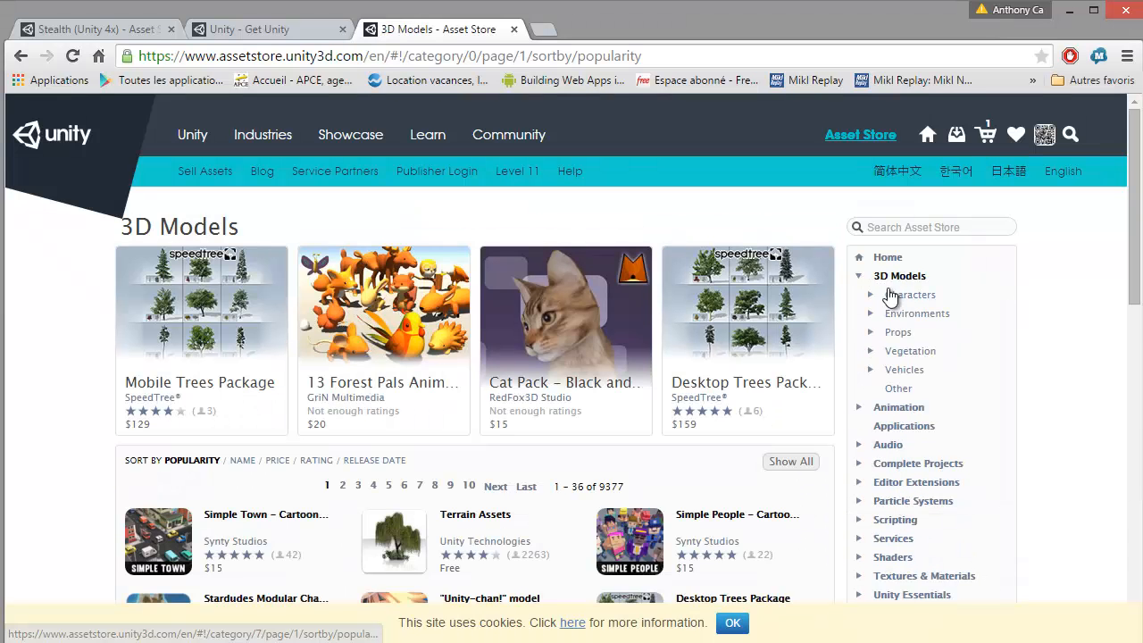
# Open the HE – Abandoned Hospital, Simple Town and Village Interiors Kit assets in separate new tabs.
pyautogui.scroll(-2, 641, 346)
pyautogui.scroll(-2, 571, 308)
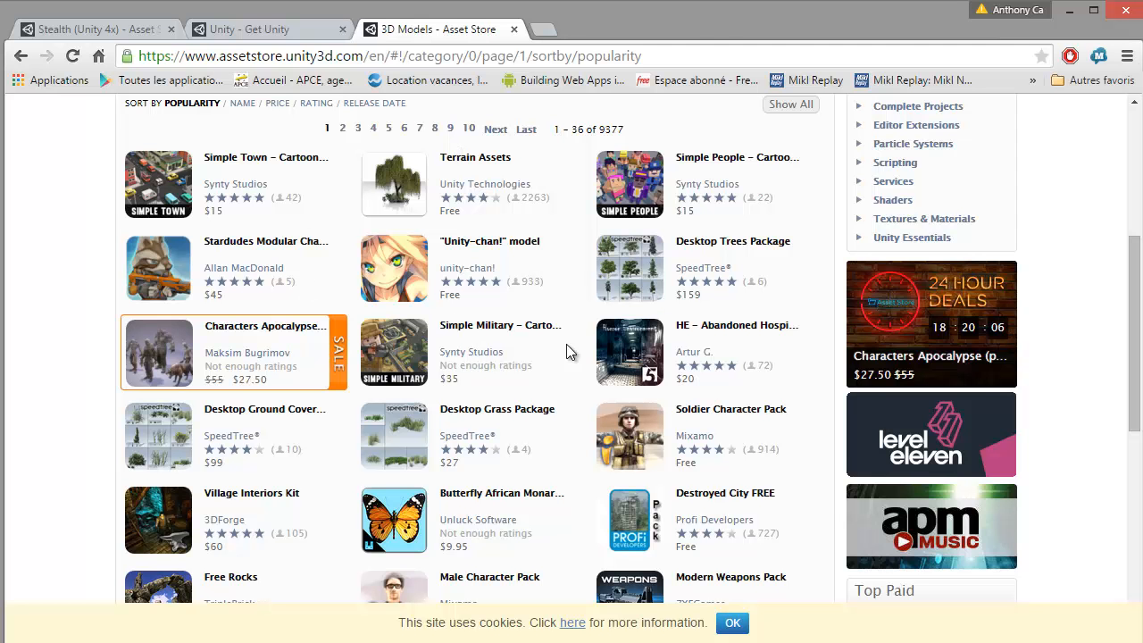
pyautogui.middleClick(645, 343)
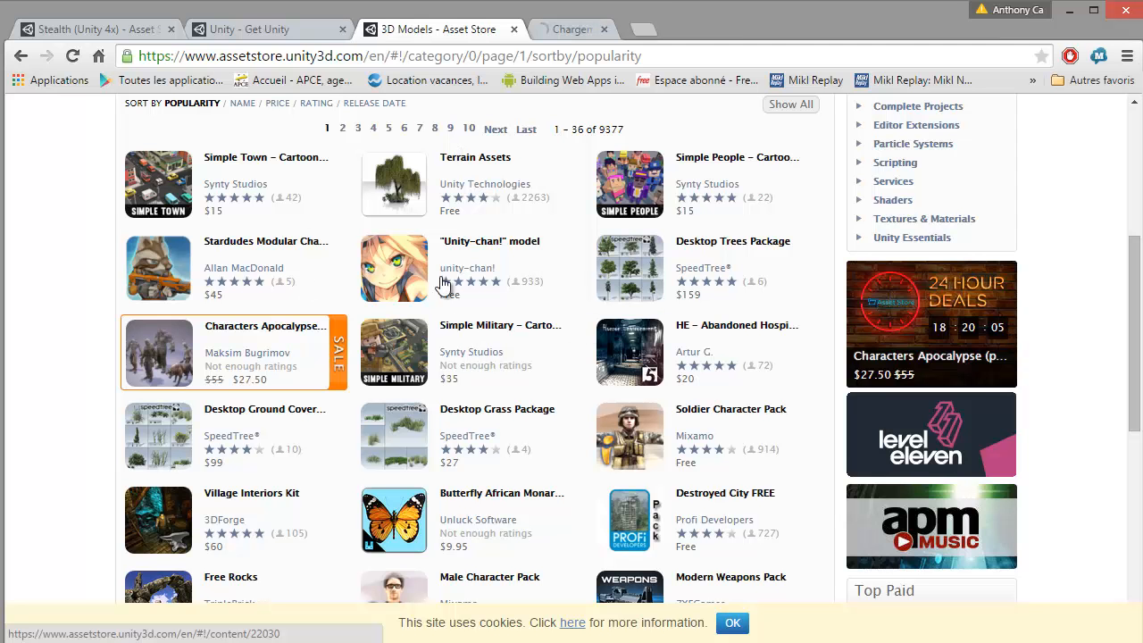
pyautogui.middleClick(150, 184)
pyautogui.scroll(-3, 286, 235)
pyautogui.middleClick(159, 253)
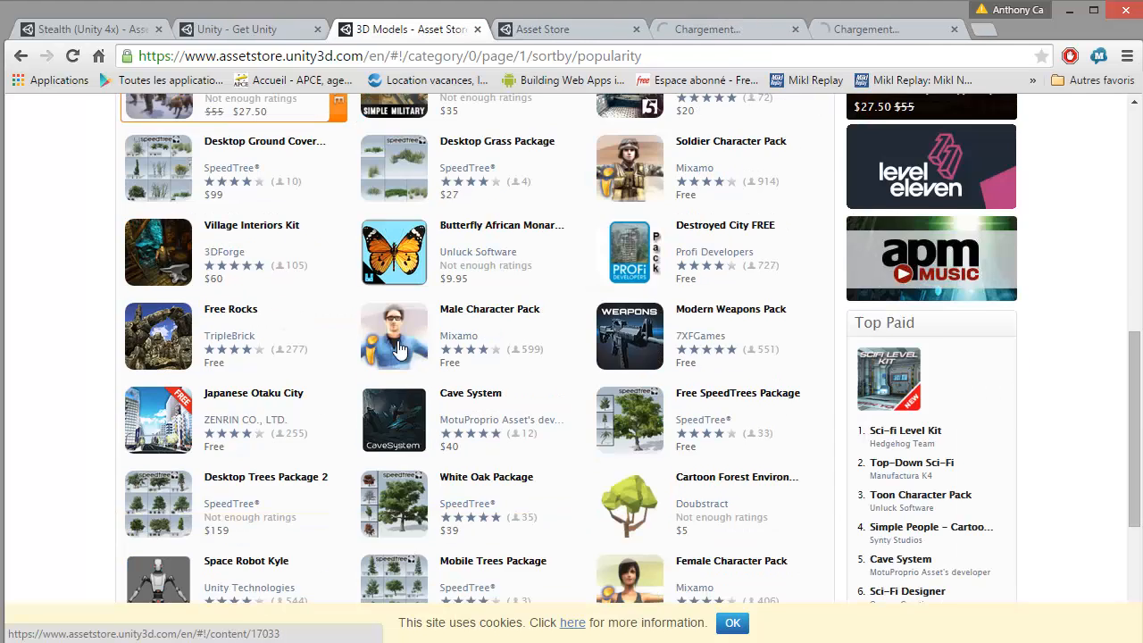
pyautogui.scroll(-2, 399, 349)
# View the HE – Abandoned Hospital v.1 page with its screenshots and description, and close its tab.
pyautogui.click(542, 33)
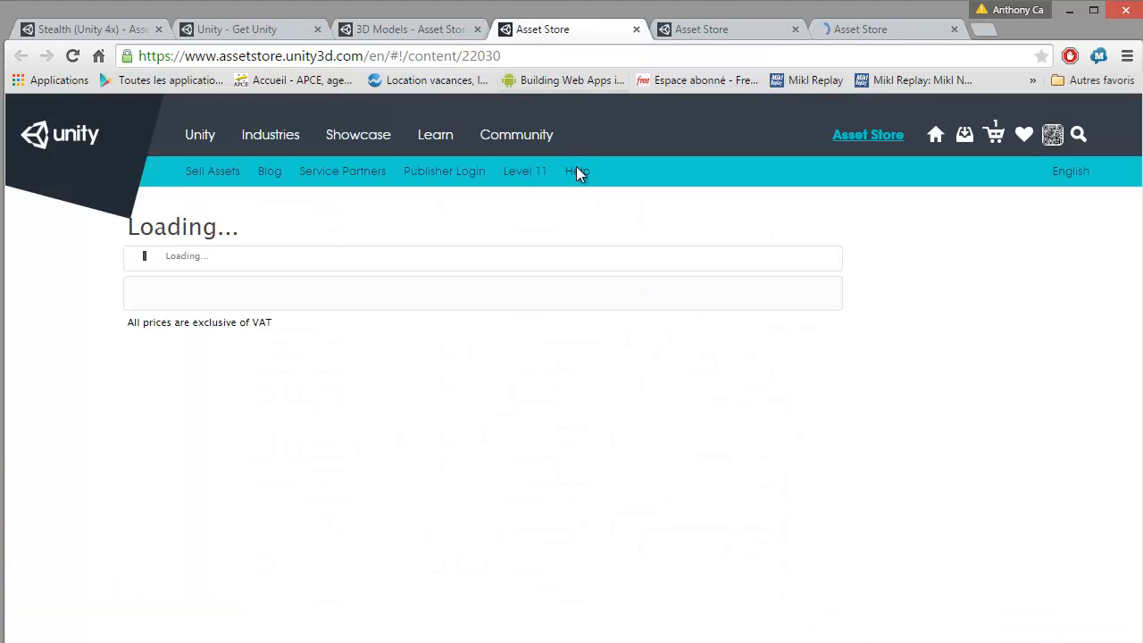
pyautogui.scroll(-1, 469, 272)
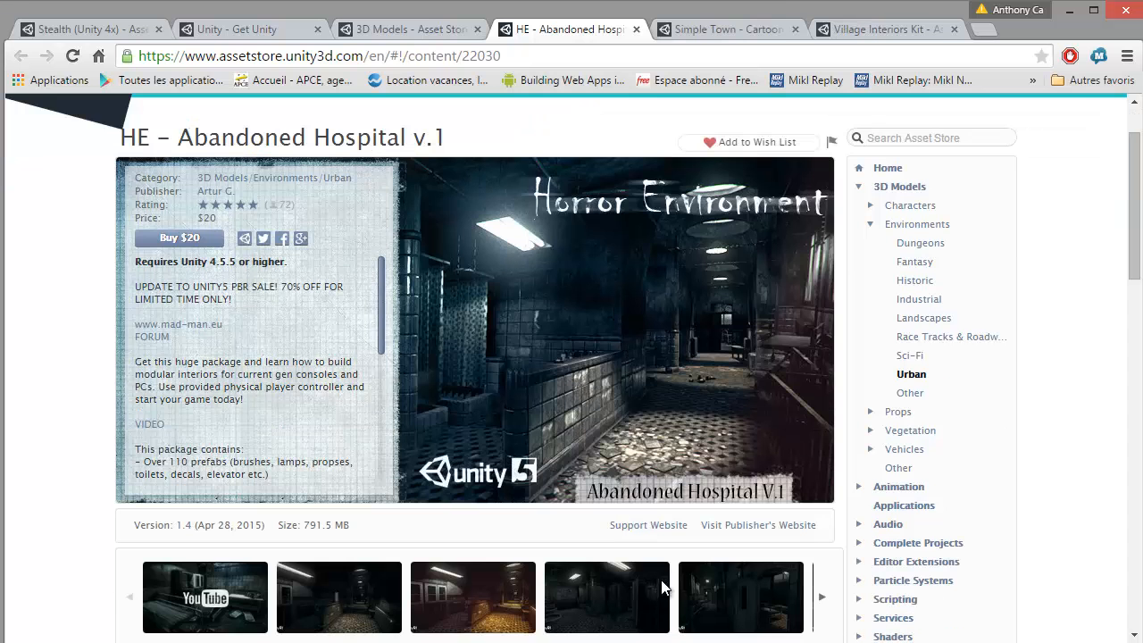
pyautogui.click(583, 485)
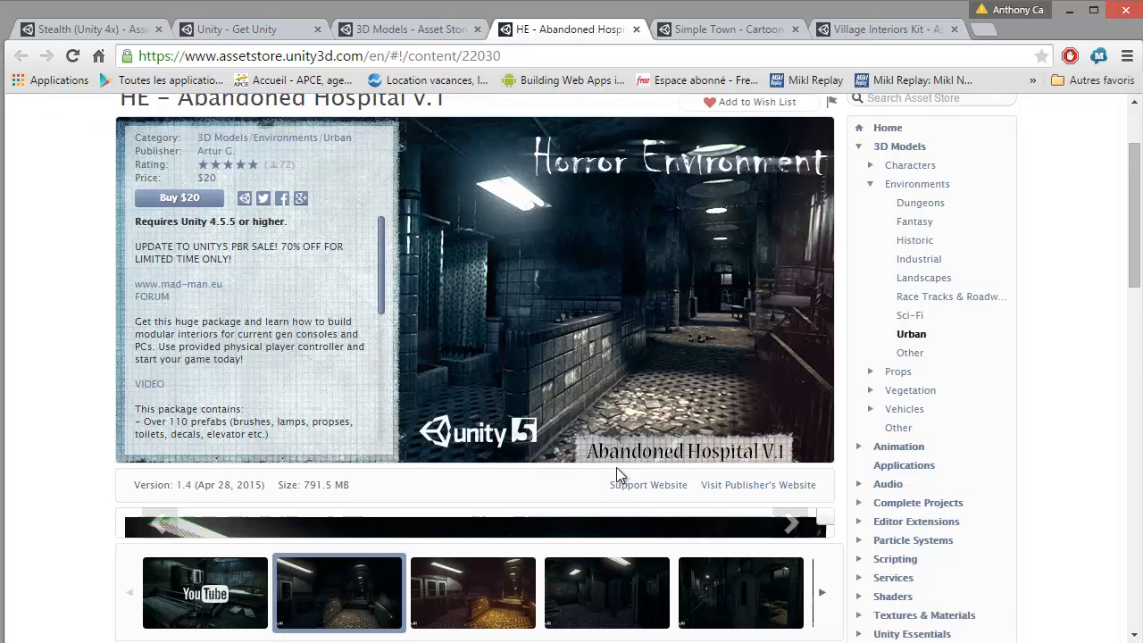
pyautogui.click(790, 274)
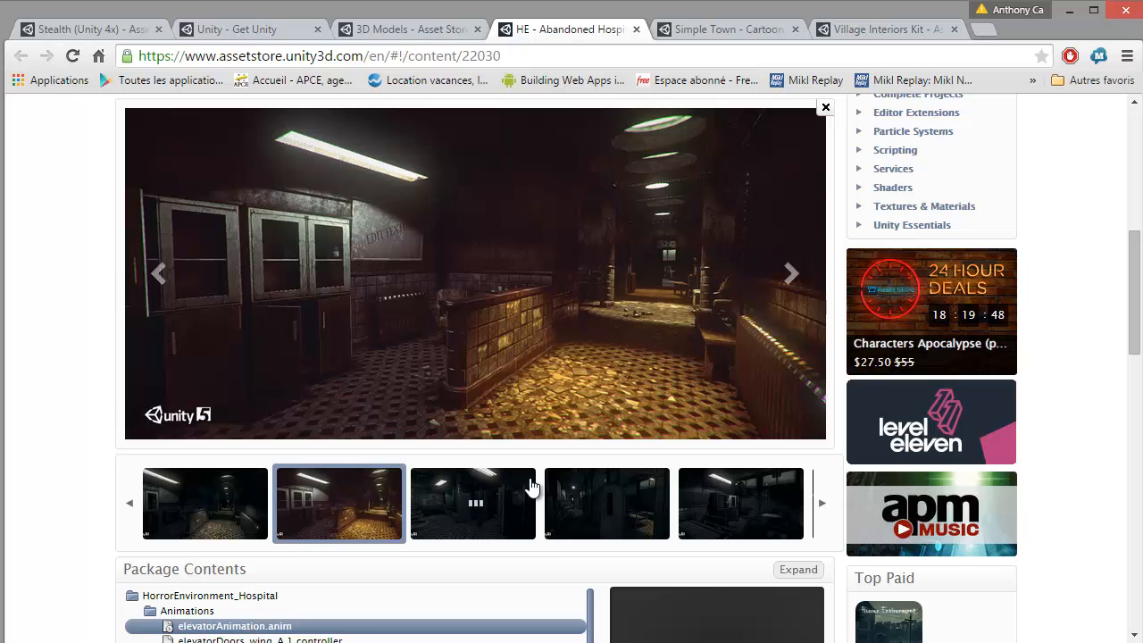
pyautogui.click(529, 488)
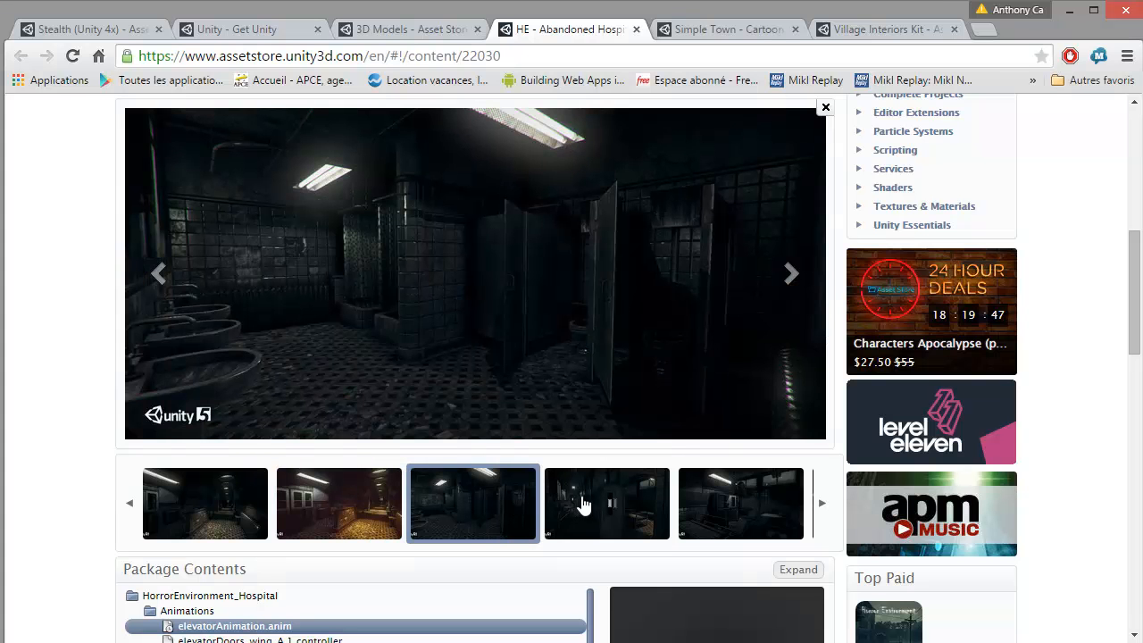
pyautogui.click(661, 505)
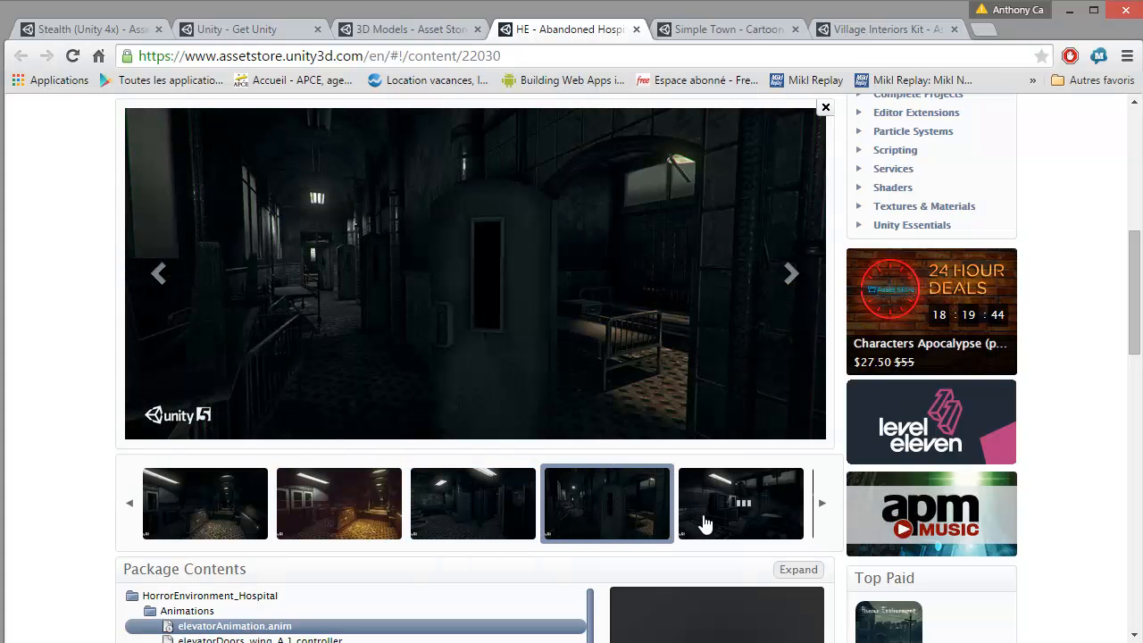
pyautogui.scroll(6, 488, 472)
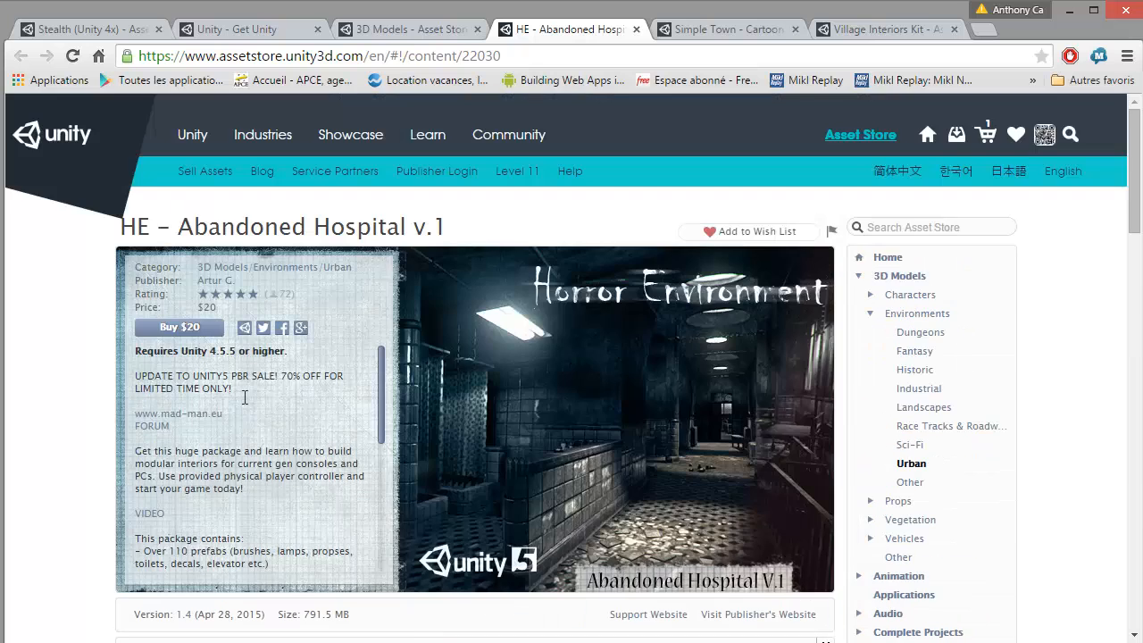
pyautogui.scroll(-9, 441, 396)
pyautogui.scroll(8, 442, 396)
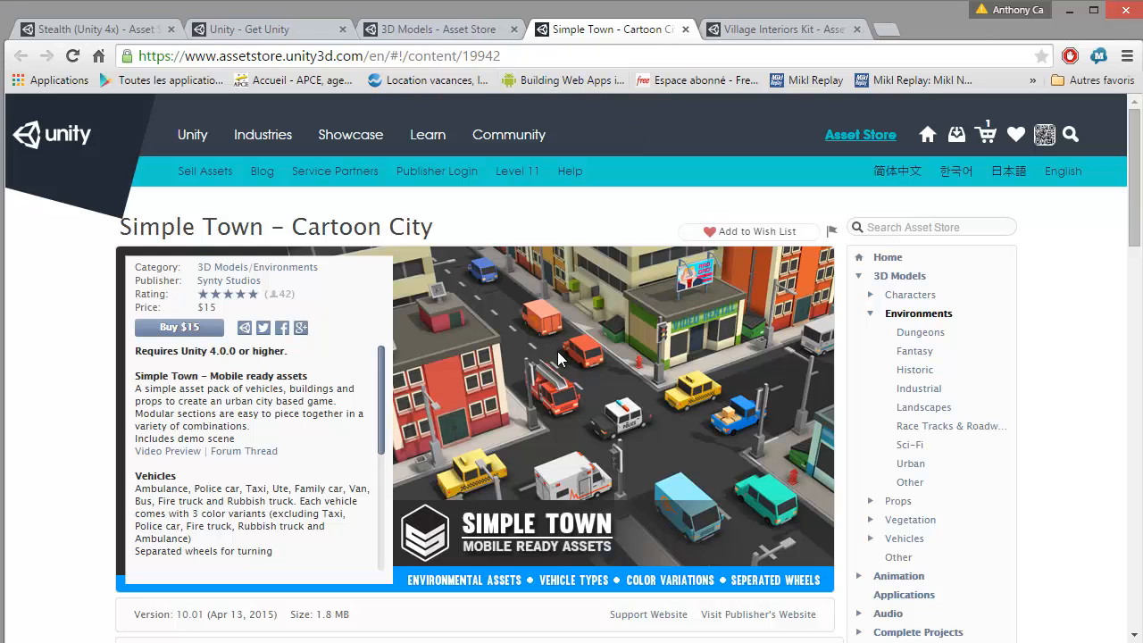
# Examine the Simple Town – Cartoon City page: its preview pictures, package description and the park scene screenshot.
pyautogui.scroll(-2, 517, 348)
pyautogui.scroll(-2, 519, 353)
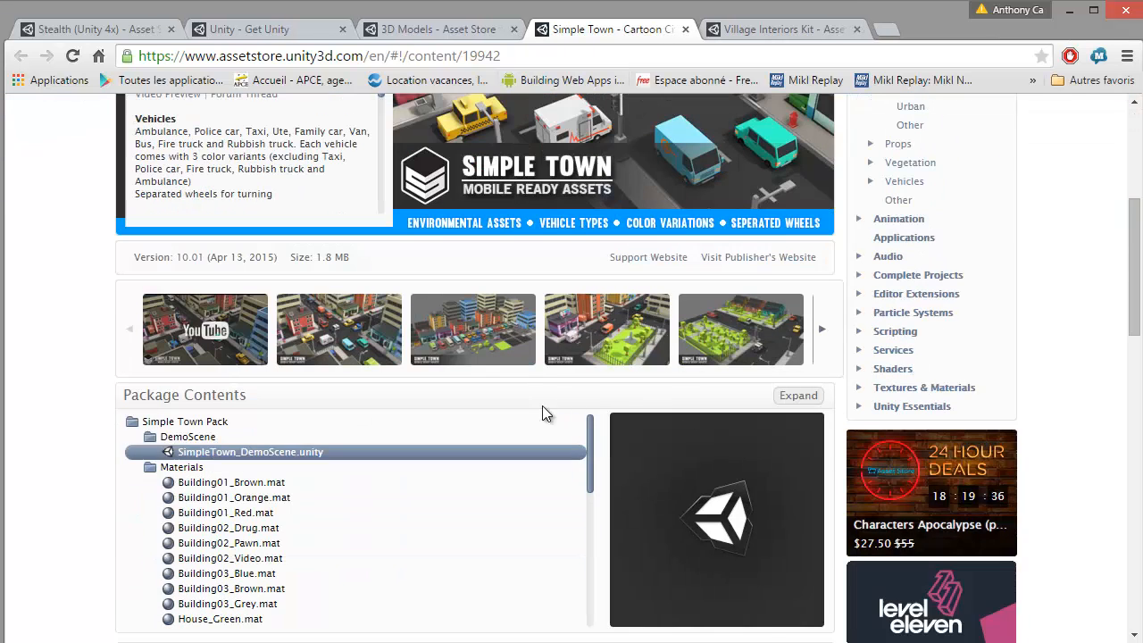
pyautogui.click(388, 350)
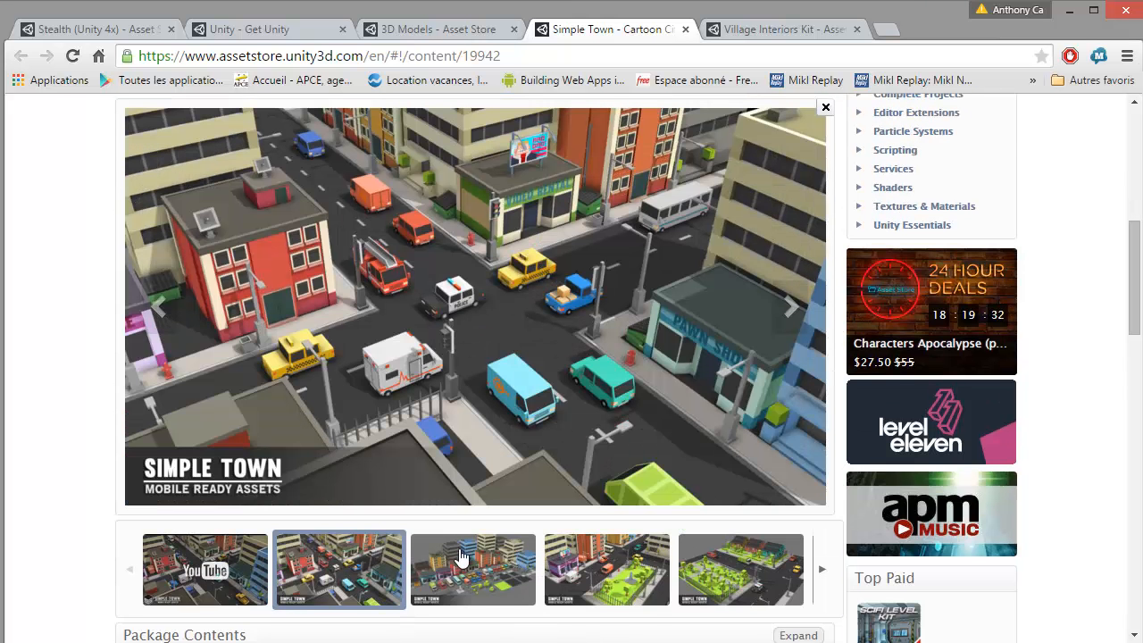
pyautogui.click(510, 235)
pyautogui.scroll(5, 501, 464)
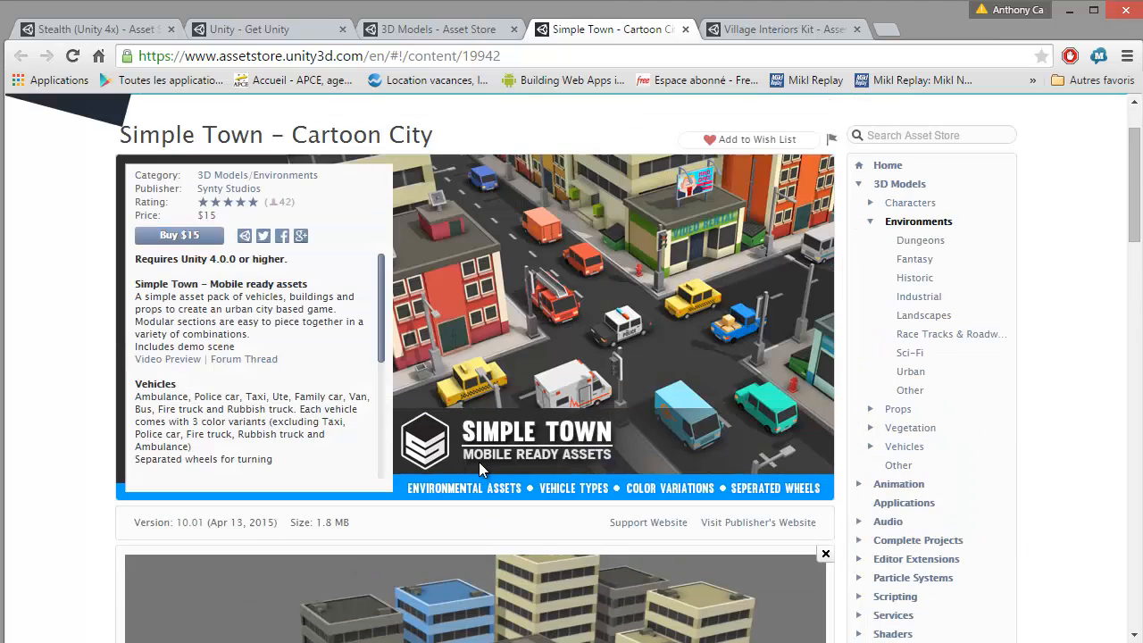
pyautogui.scroll(-5, 216, 336)
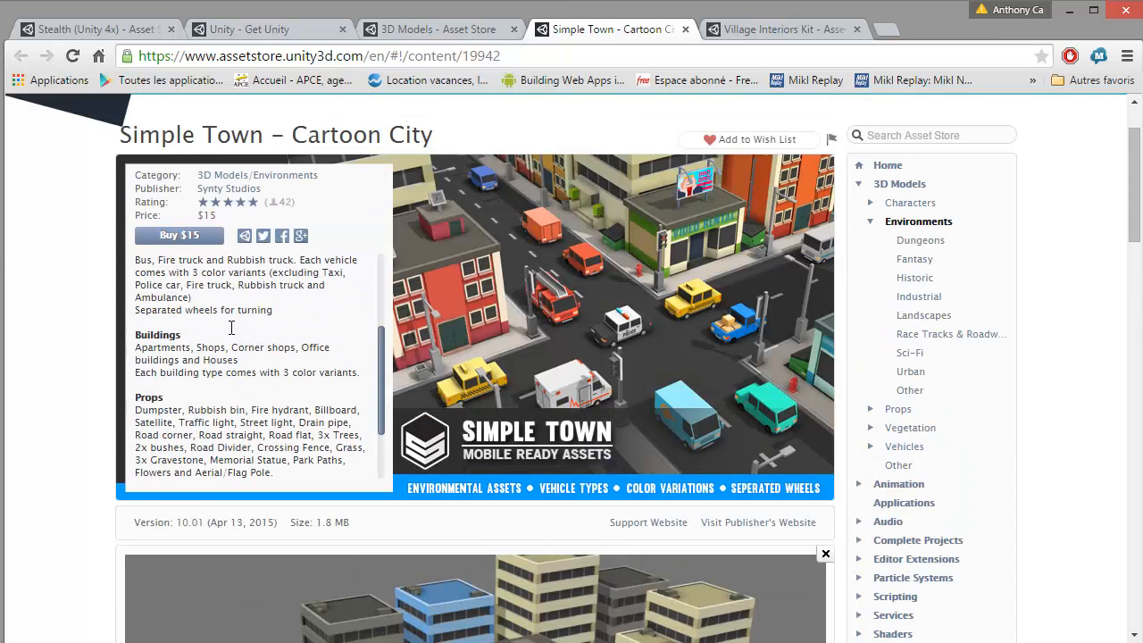
pyautogui.scroll(-4, 442, 364)
pyautogui.scroll(-3, 504, 353)
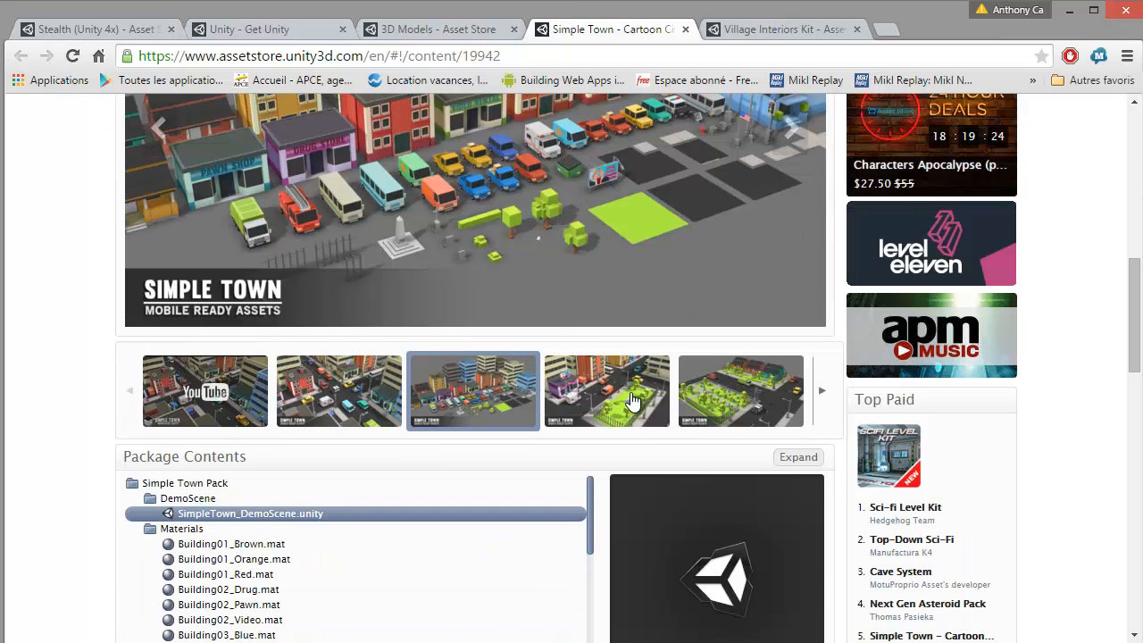
pyautogui.scroll(1, 589, 343)
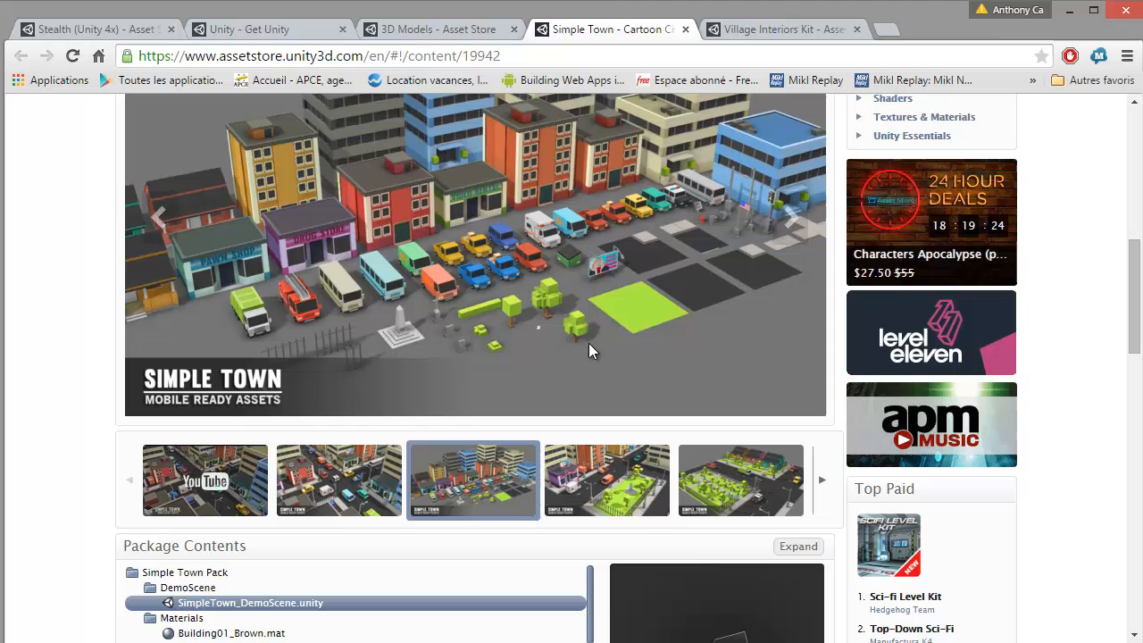
pyautogui.click(615, 452)
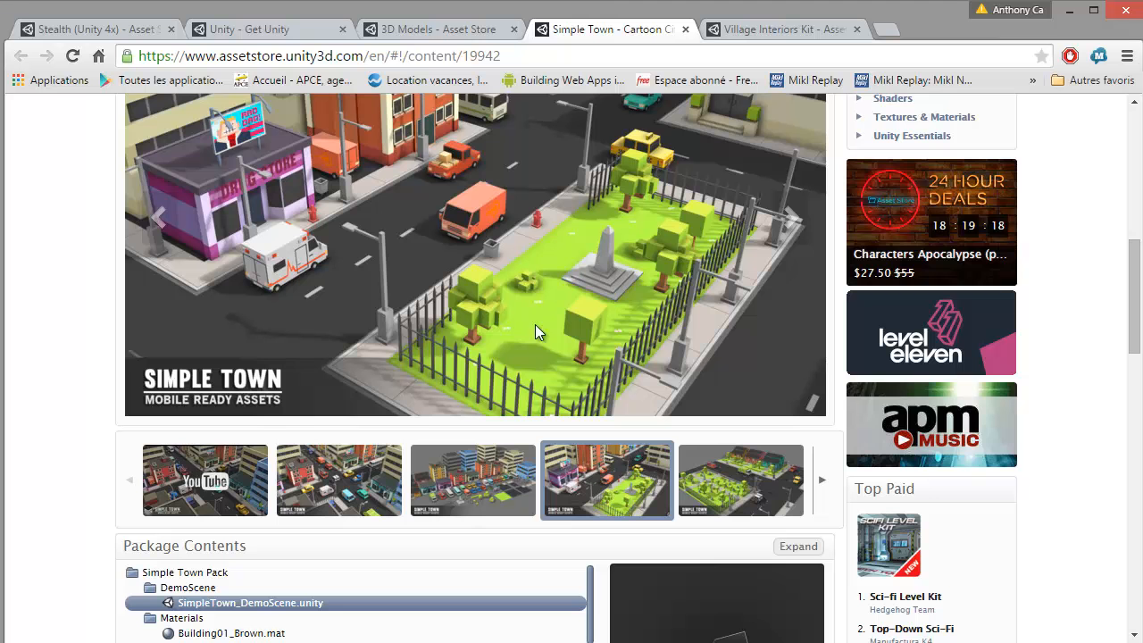
pyautogui.scroll(2, 514, 348)
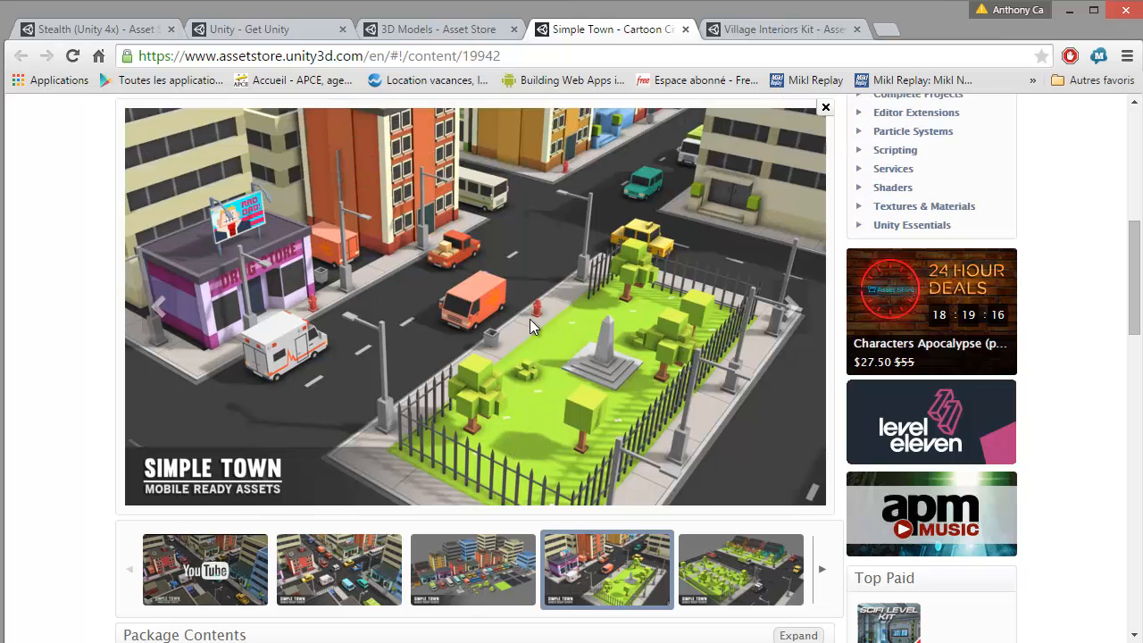
# Search the web for "crossy road" in a new tab and open the game's Google Play result.
pyautogui.scroll(-1, 531, 333)
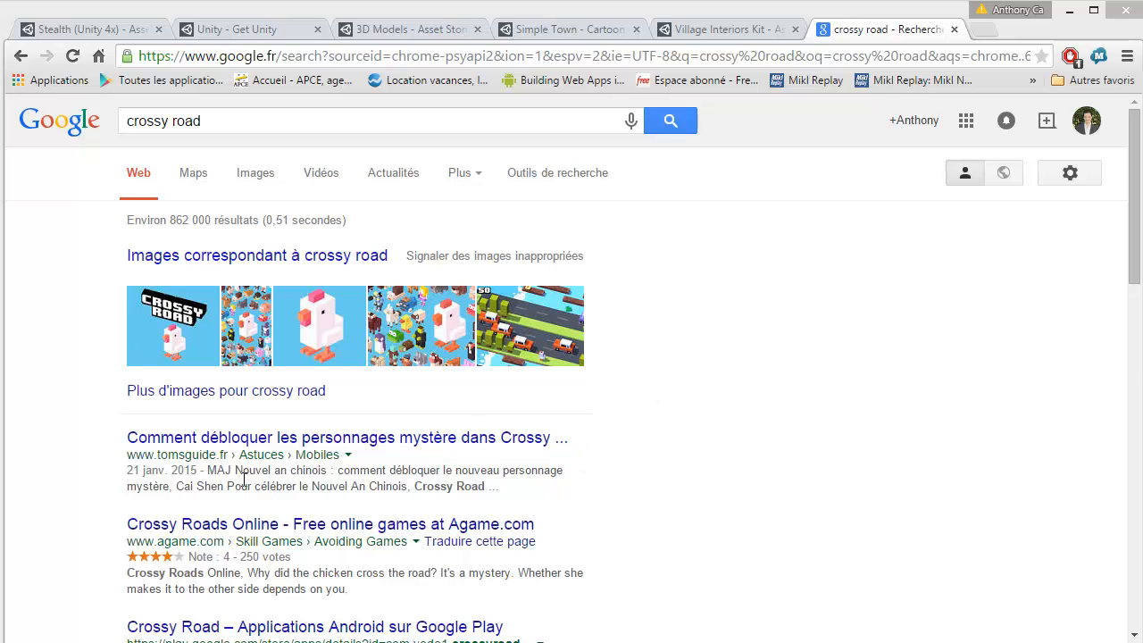
pyautogui.scroll(-3, 40, 333)
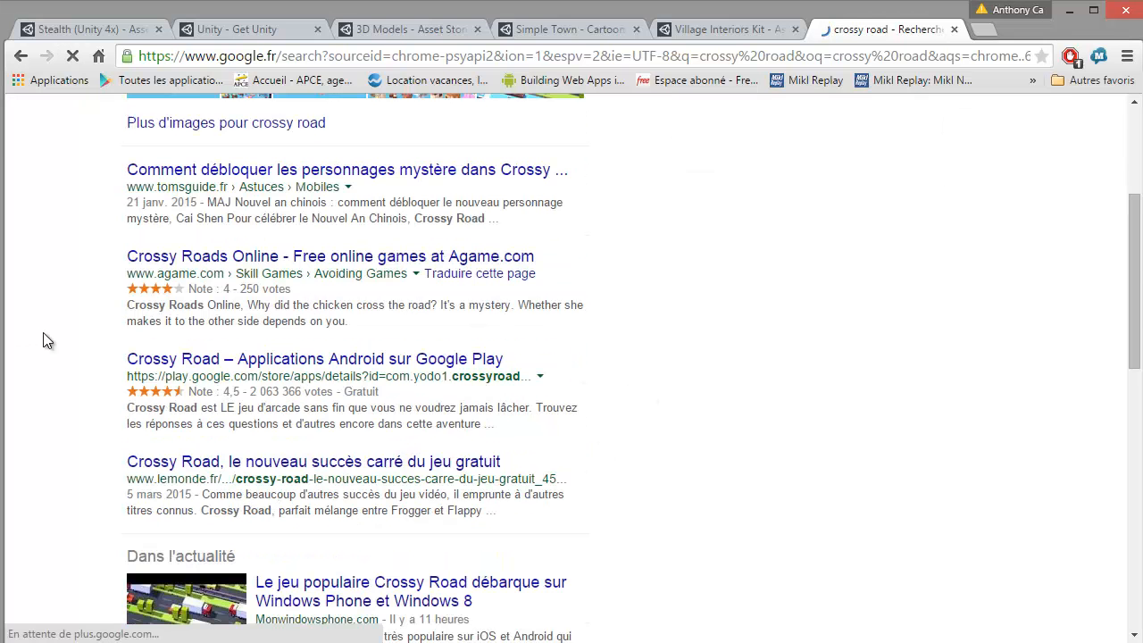
pyautogui.click(182, 361)
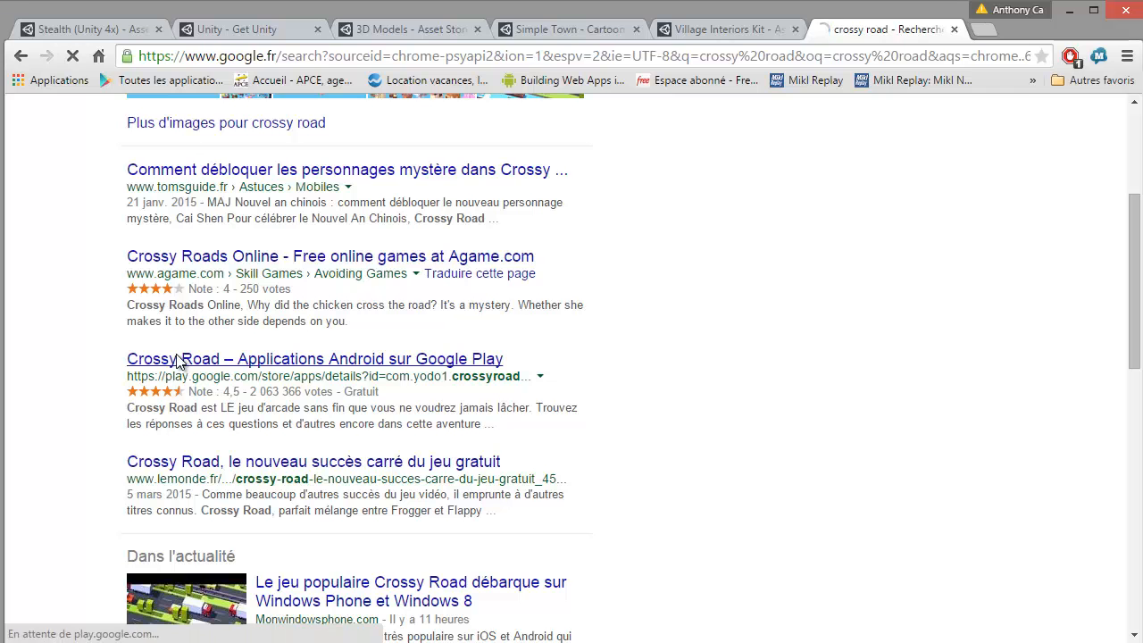
# Return to the Simple Town tab and review the asset's price, description and preview picture again.
pyautogui.click(706, 30)
pyautogui.click(419, 29)
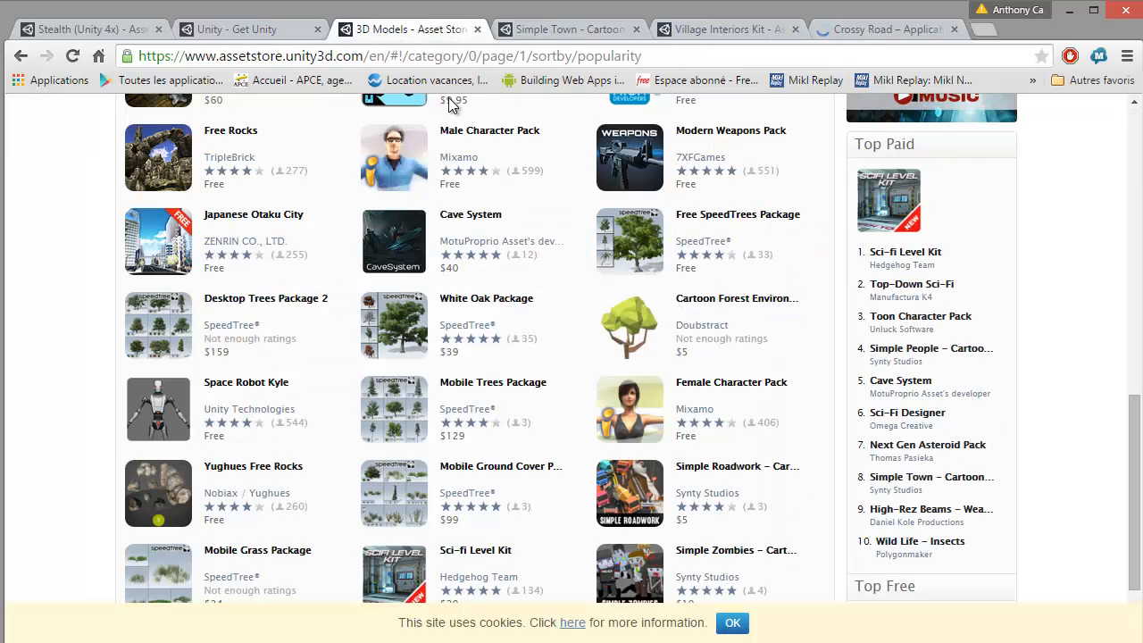
pyautogui.click(562, 32)
pyautogui.scroll(2, 472, 296)
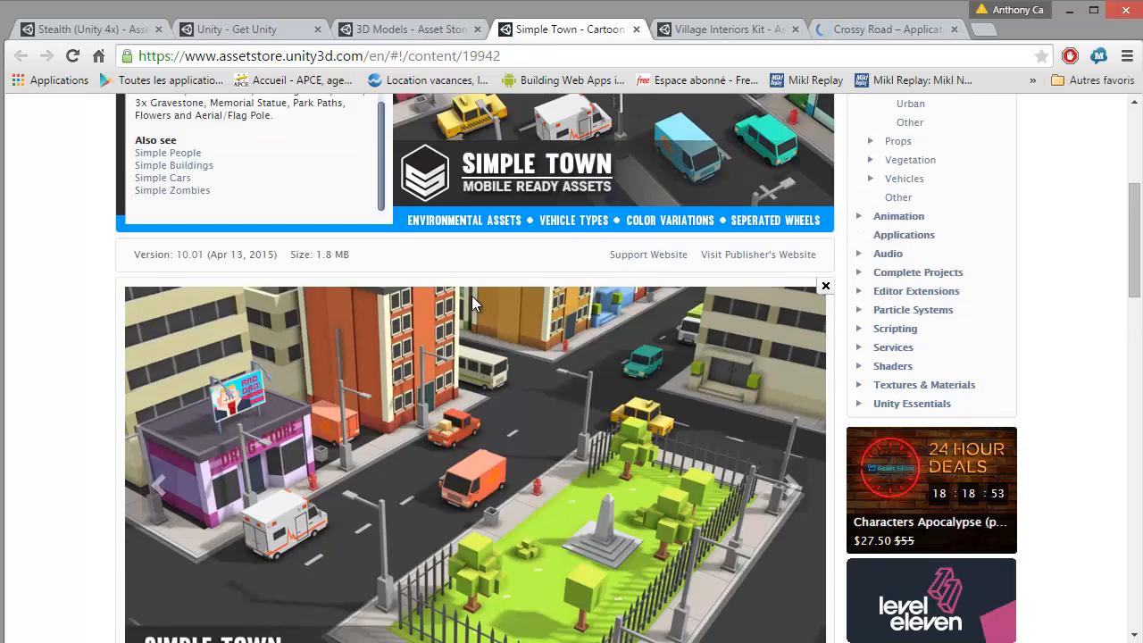
pyautogui.scroll(-2, 471, 297)
pyautogui.scroll(4, 219, 280)
pyautogui.scroll(1, 220, 280)
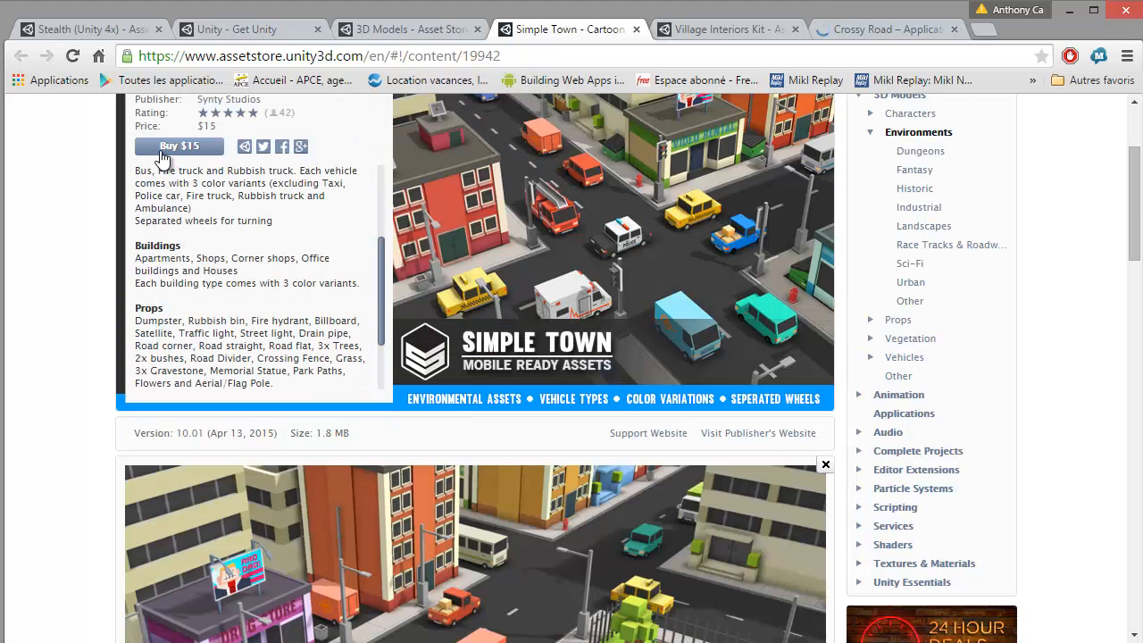
pyautogui.scroll(-3, 720, 236)
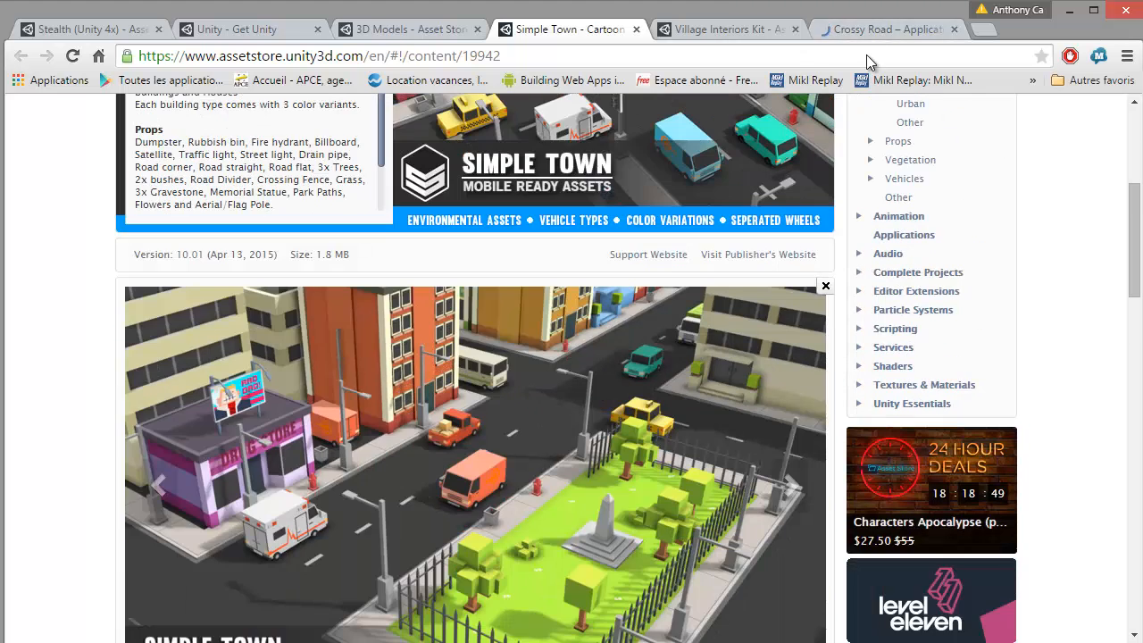
# Switch to the Crossy Road page on Google Play and examine its screenshots, additional information and description.
pyautogui.click(884, 29)
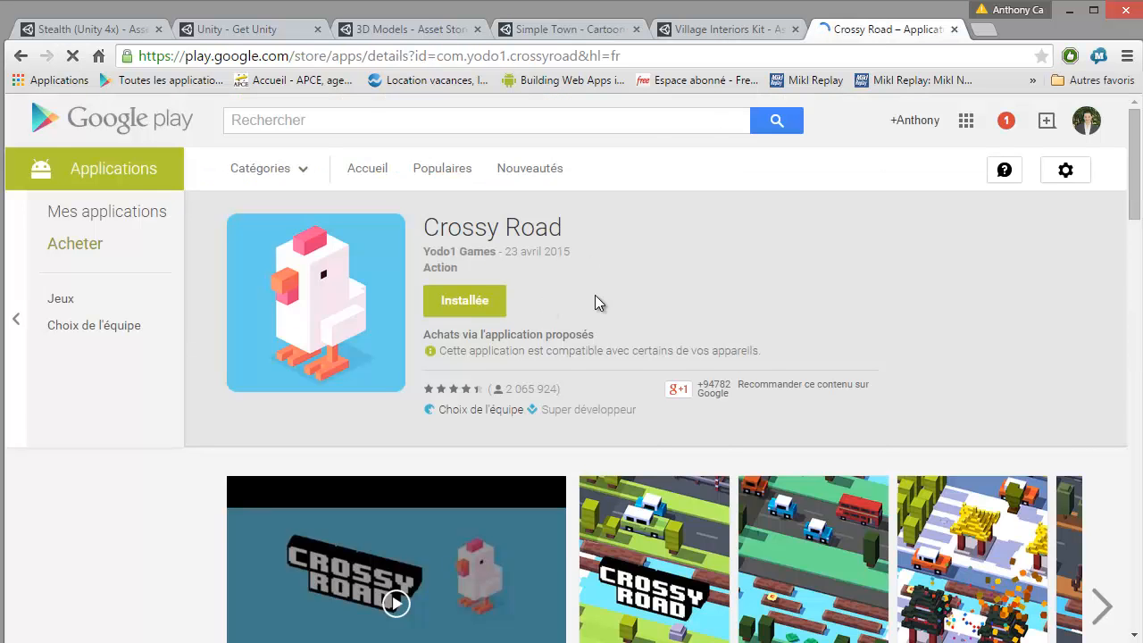
pyautogui.scroll(-3, 695, 337)
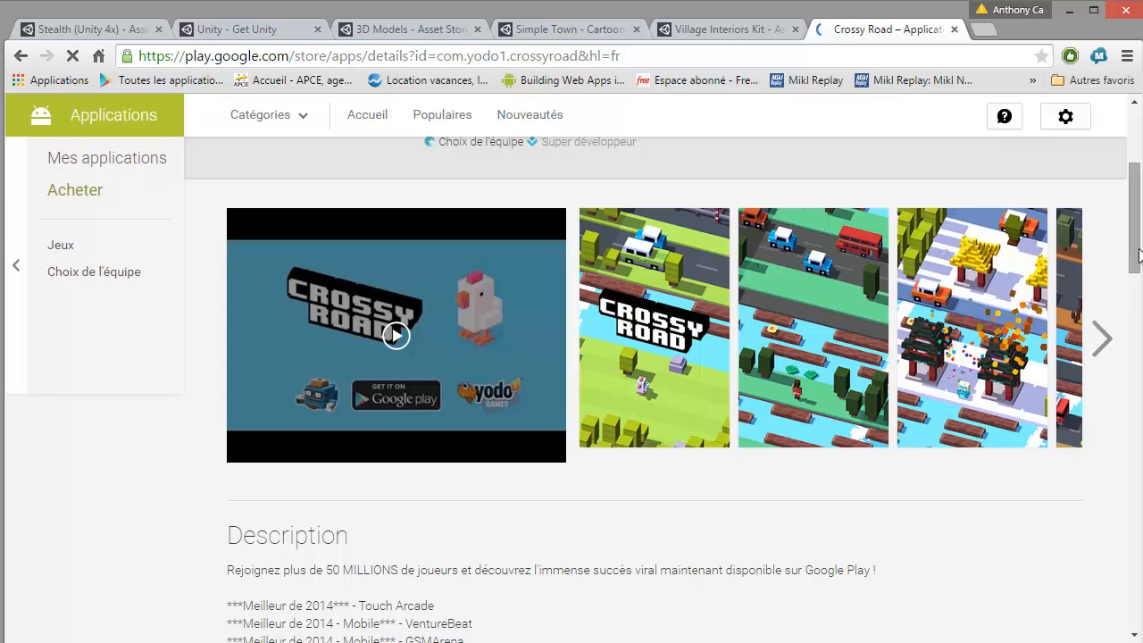
pyautogui.moveTo(1133, 224); pyautogui.dragTo(1118, 494)
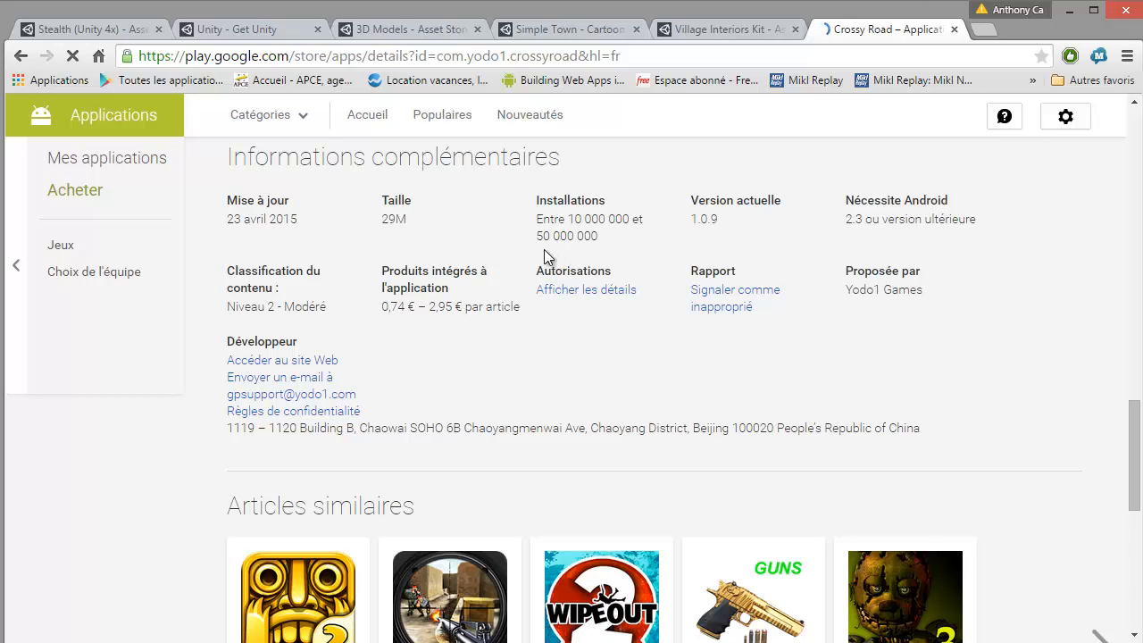
pyautogui.moveTo(1138, 461); pyautogui.dragTo(1141, 219)
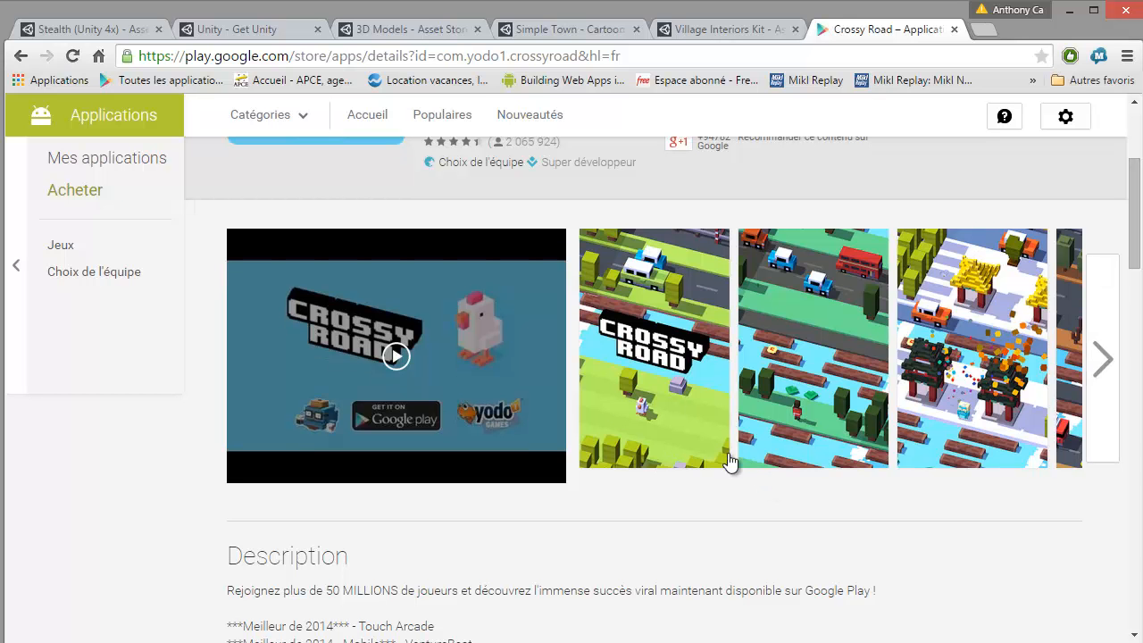
pyautogui.scroll(-3, 684, 479)
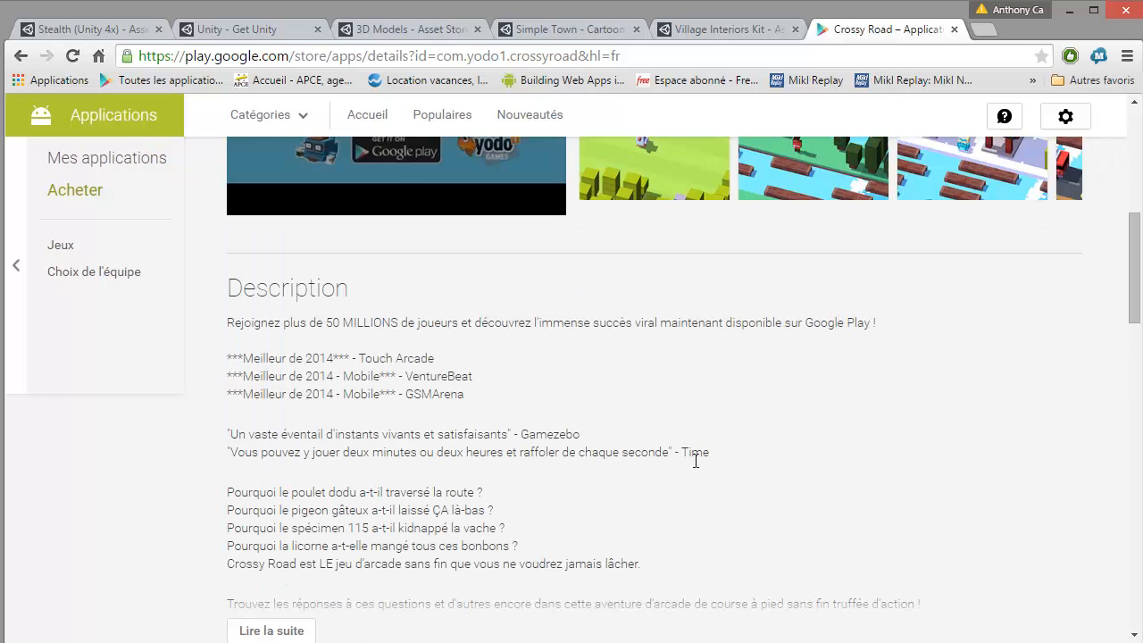
# Review the Crossy Road page on Google Play again, including its header, user ratings and additional information.
pyautogui.scroll(7, 696, 461)
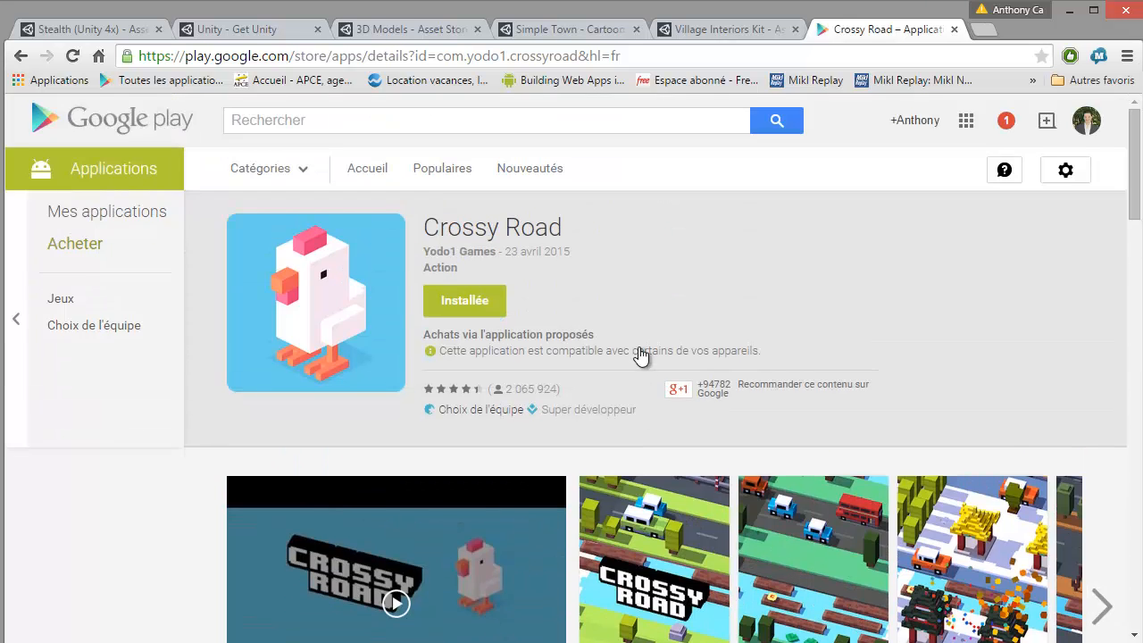
pyautogui.scroll(-10, 641, 355)
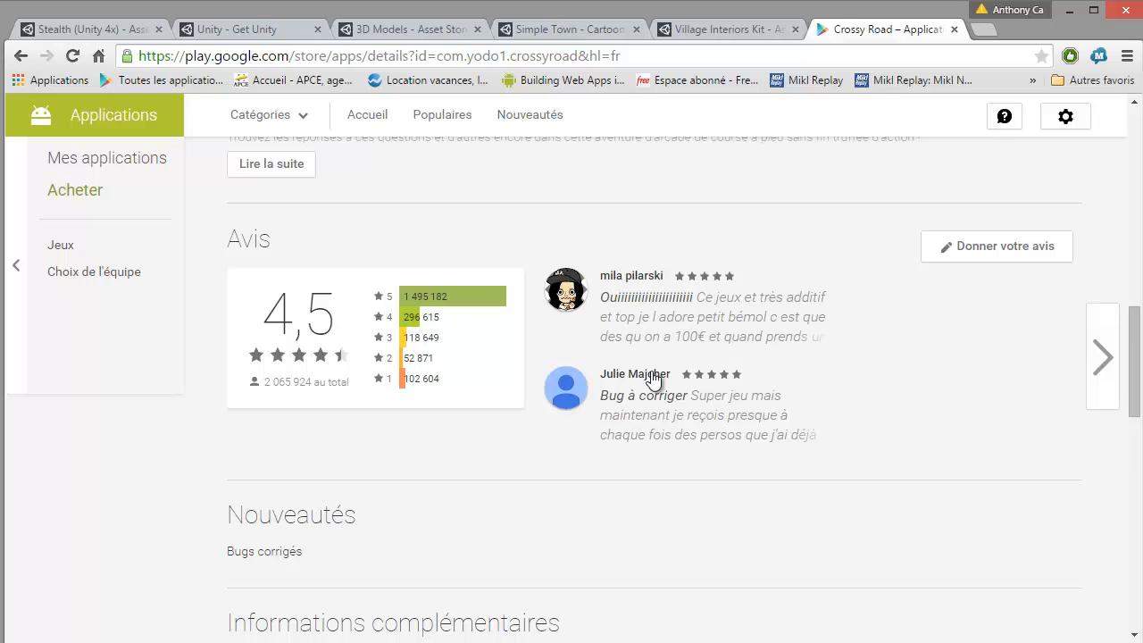
pyautogui.scroll(-3, 604, 423)
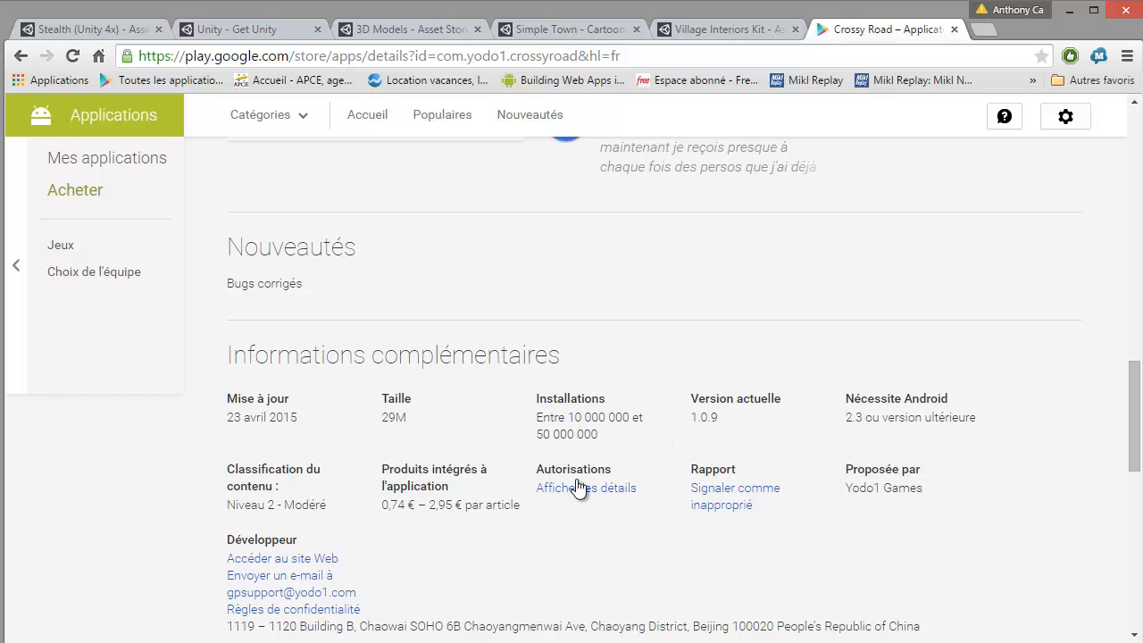
pyautogui.scroll(10, 408, 403)
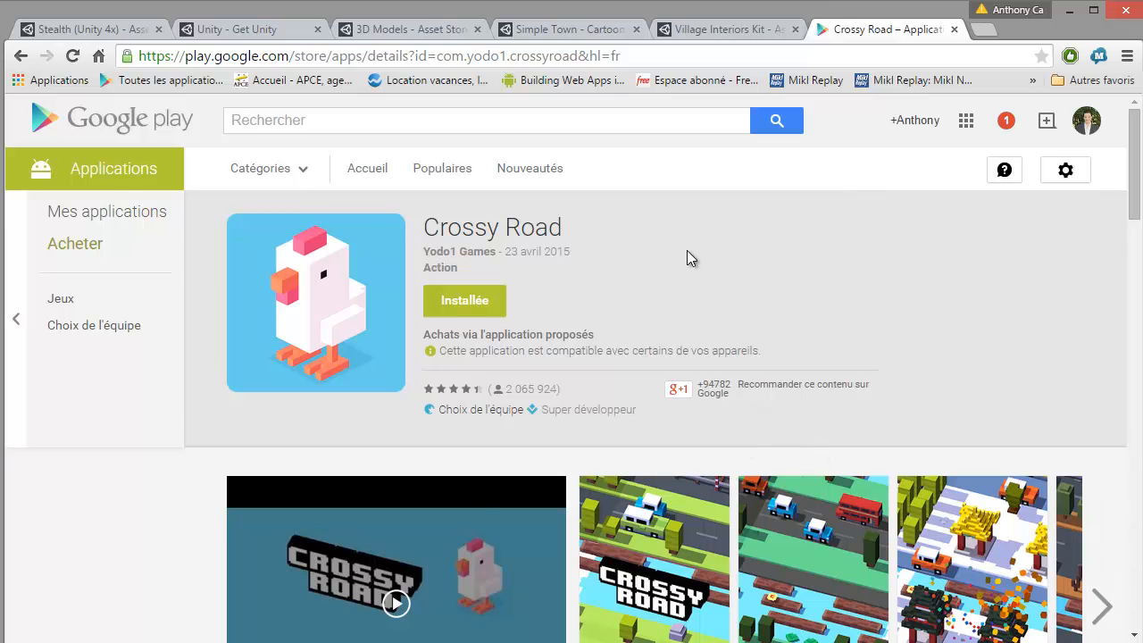
# Close the Crossy Road and Simple Town pages in the browser.
pyautogui.hotkey('ctrl', 'w')
pyautogui.click(623, 26)
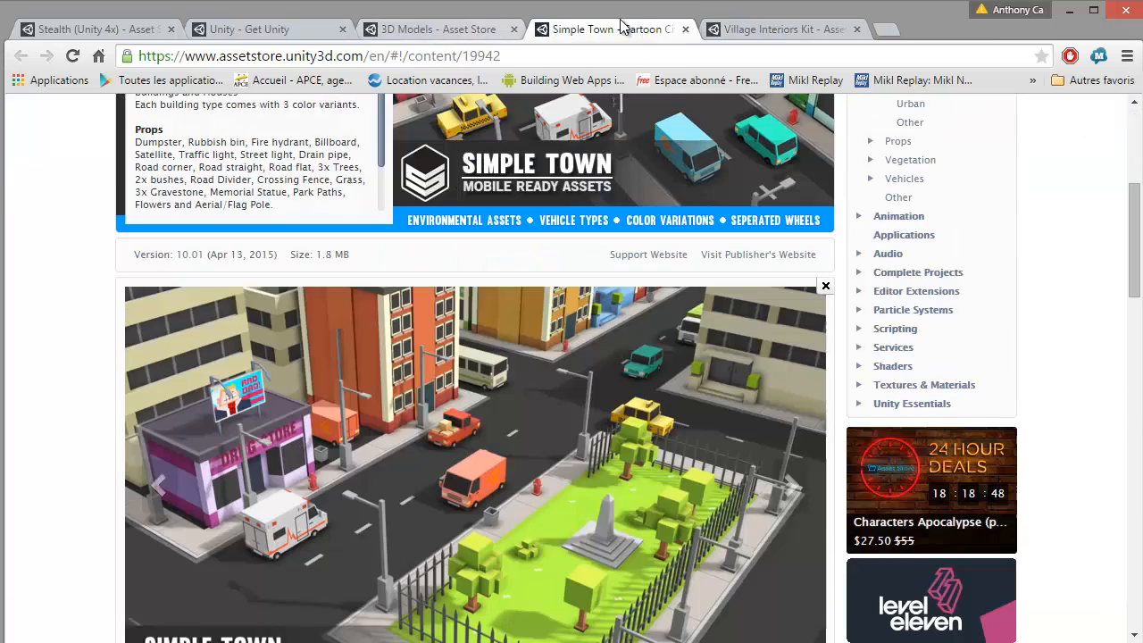
pyautogui.click(685, 28)
# Look over the Village Interiors Kit page and enlarge its preview picture of the candlelit stone room.
pyautogui.scroll(-4, 544, 223)
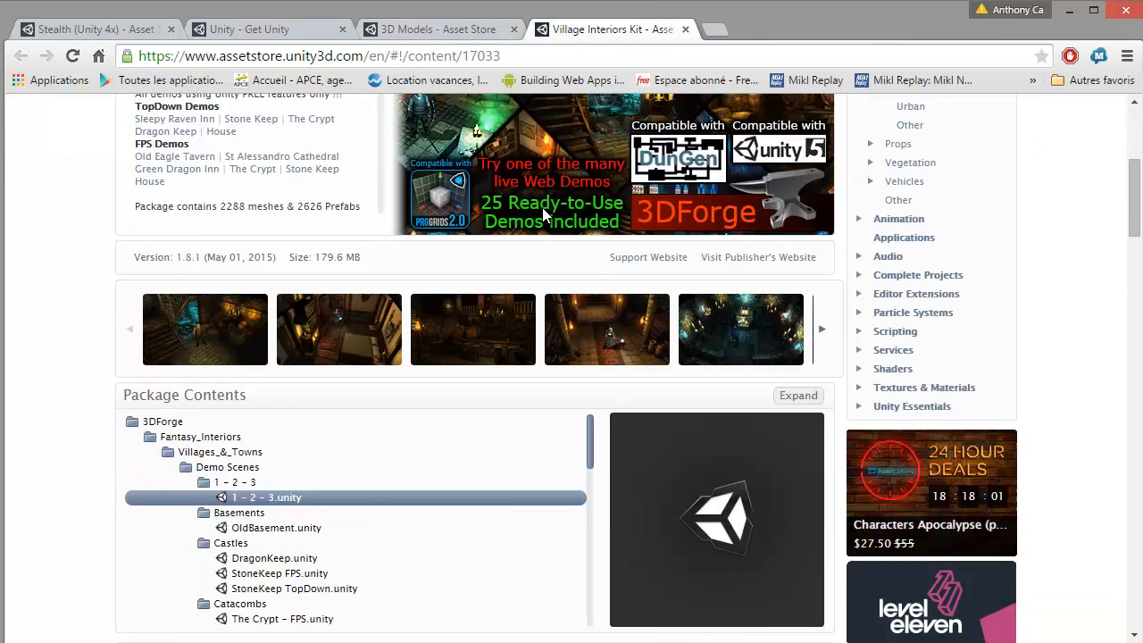
pyautogui.scroll(-1, 545, 219)
pyautogui.scroll(1, 465, 322)
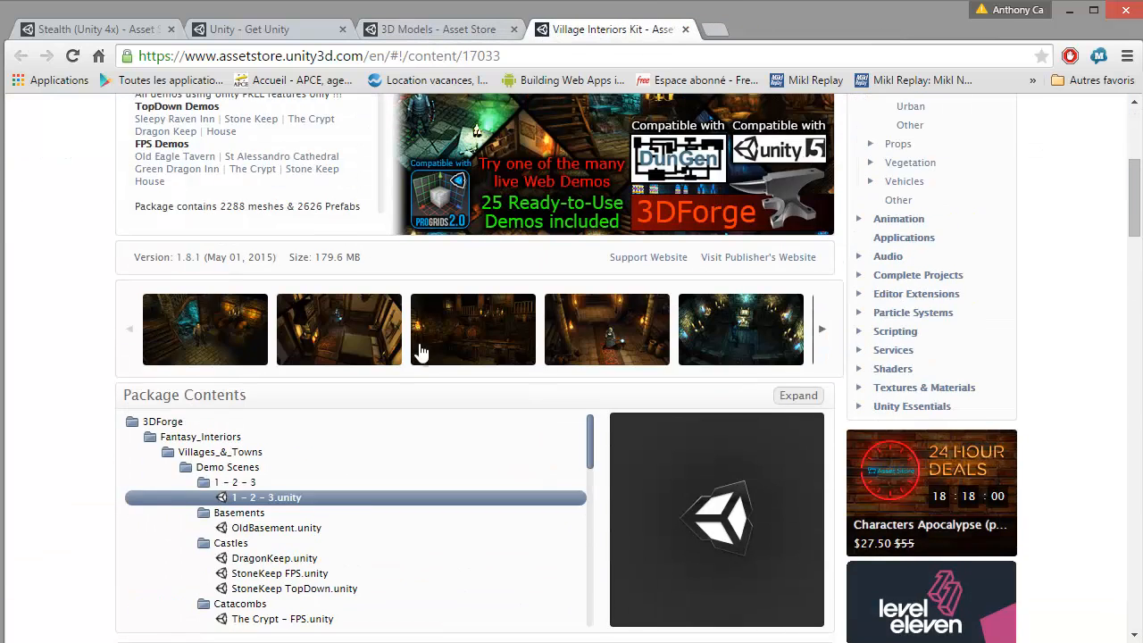
pyautogui.click(767, 344)
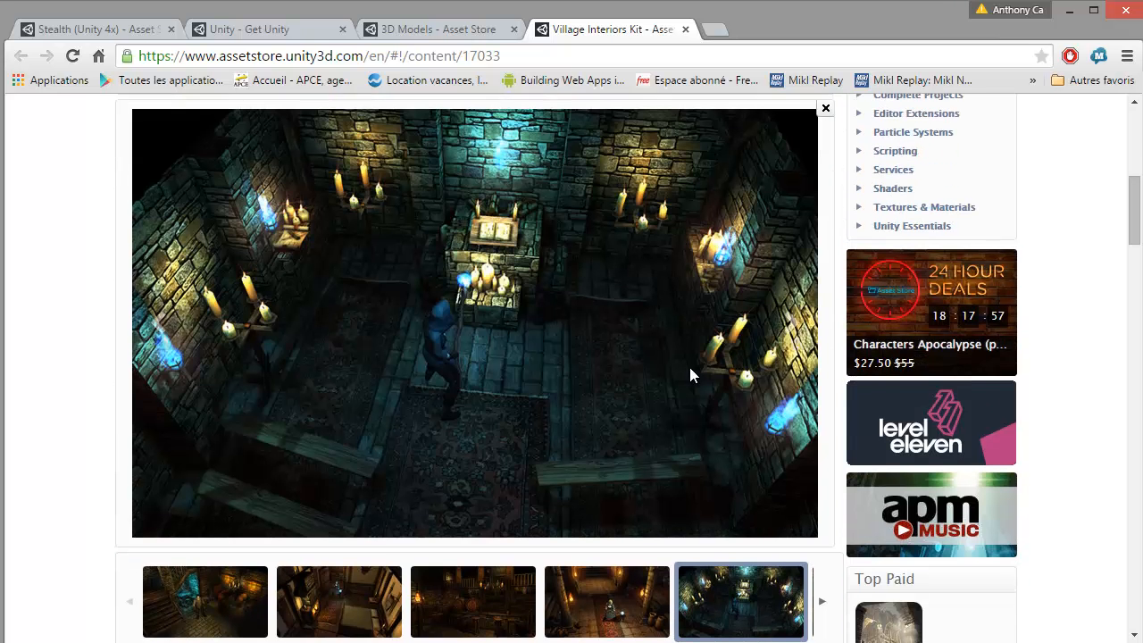
# Close the Village Interiors Kit, 3D Models and Get Unity pages, keeping only the Stealth project page open.
pyautogui.click(686, 29)
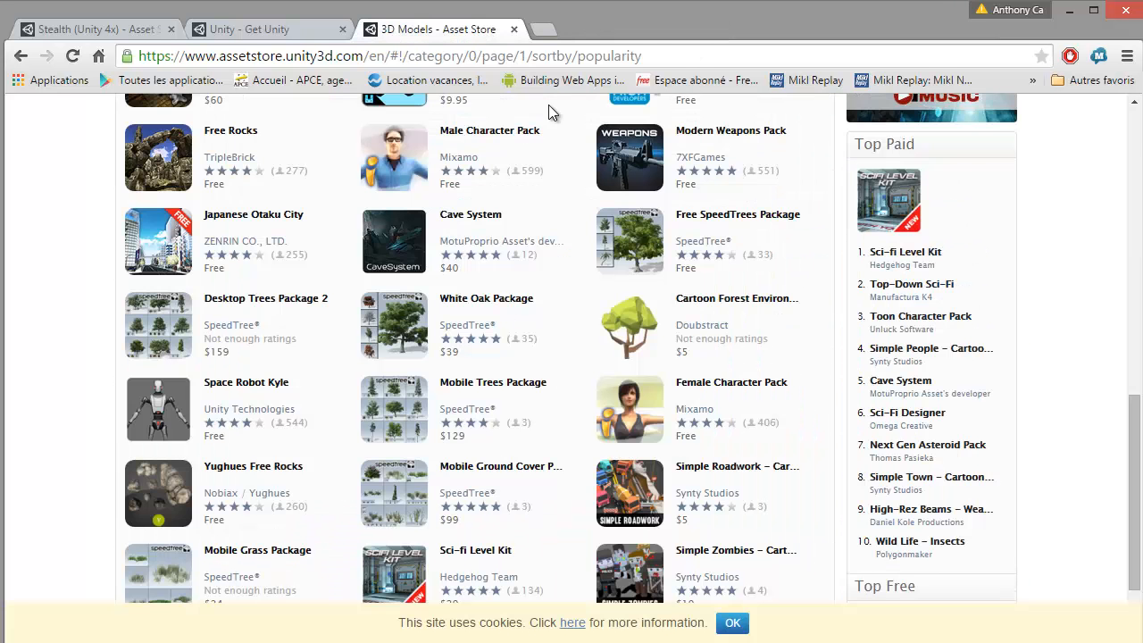
pyautogui.click(514, 29)
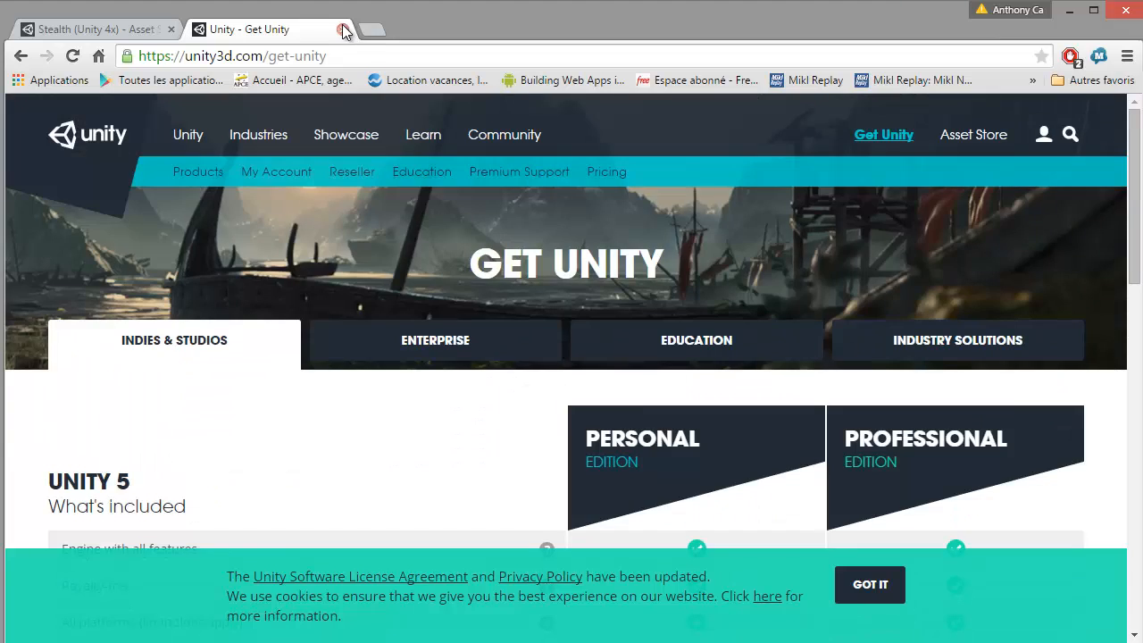
pyautogui.click(342, 29)
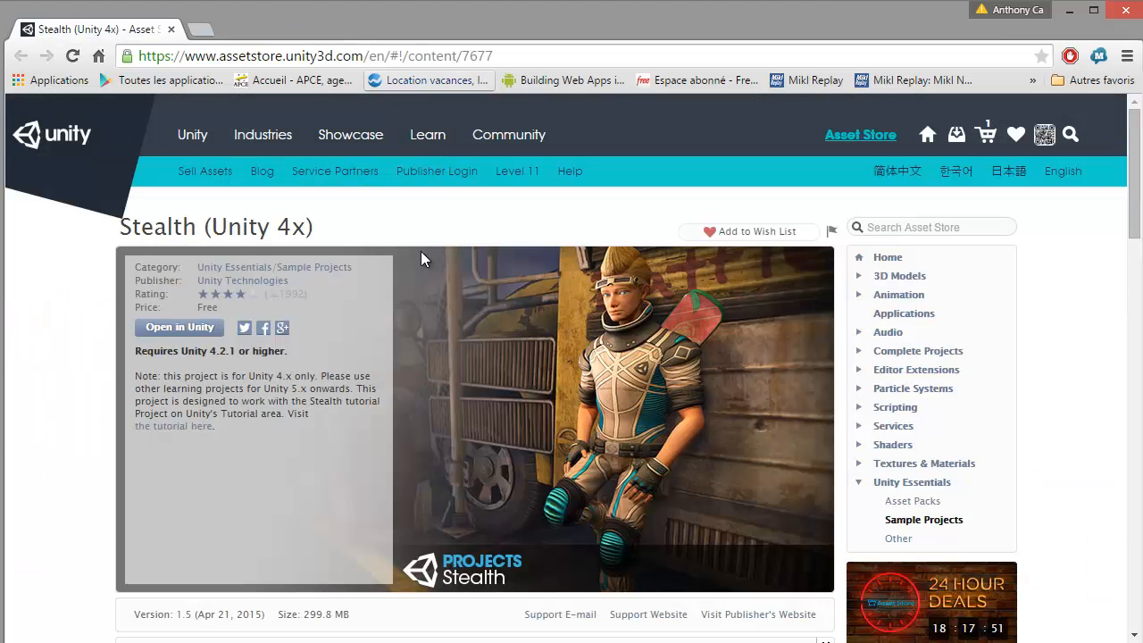
pyautogui.scroll(-4, 455, 339)
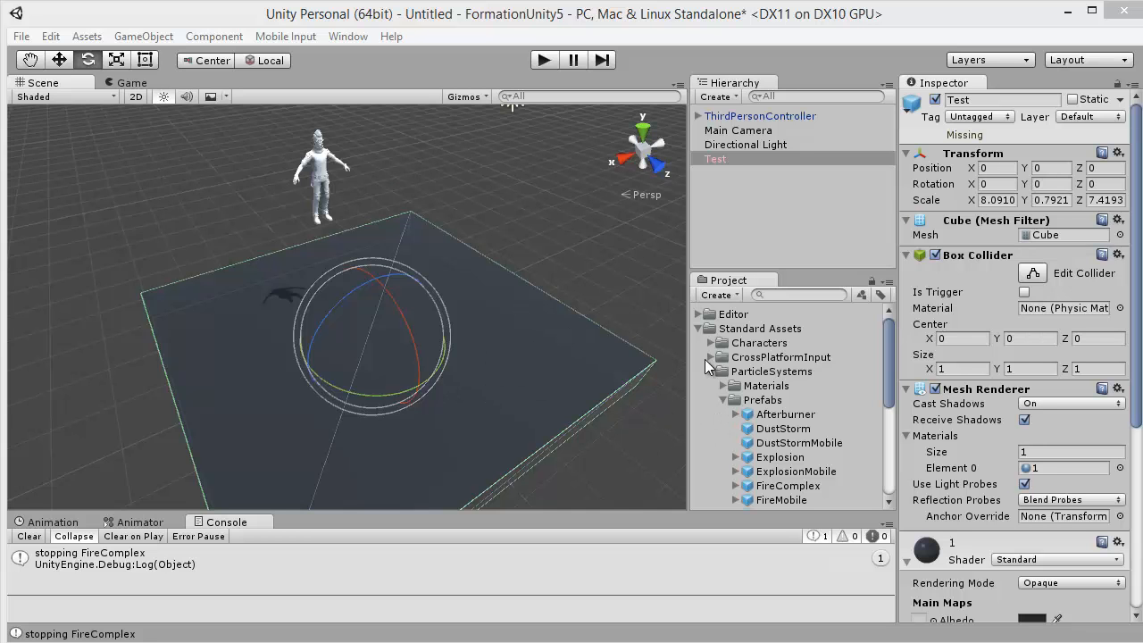
# Switch to Unity, collapse the Standard Assets folder and delete the Test cube's material from the project.
pyautogui.click(700, 329)
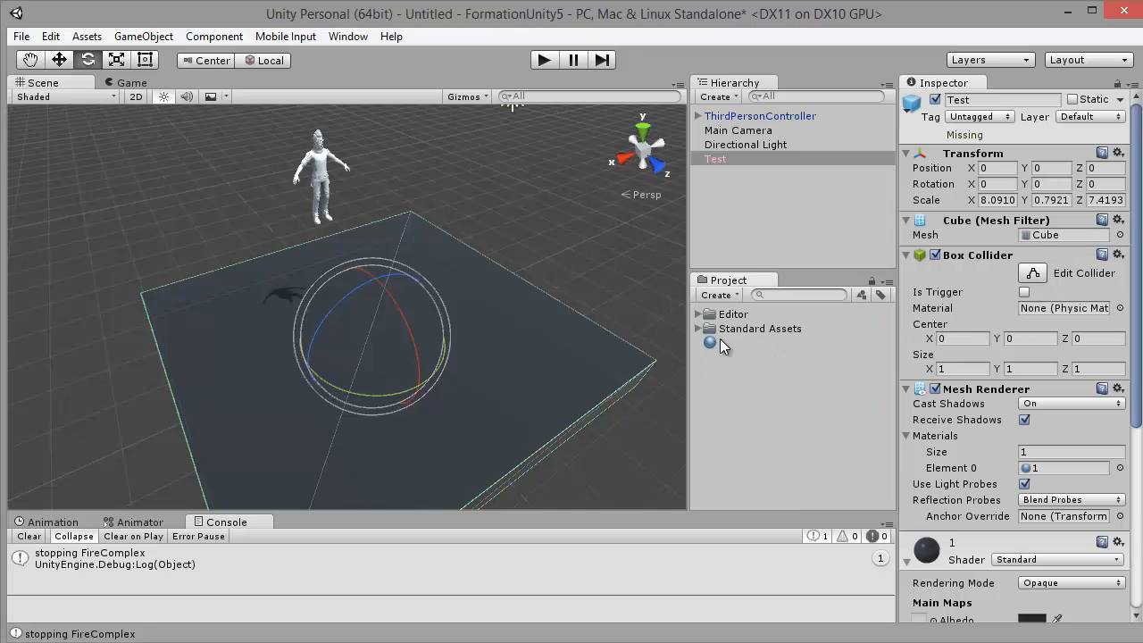
pyautogui.click(720, 340)
pyautogui.press('Delete')
pyautogui.click(651, 374)
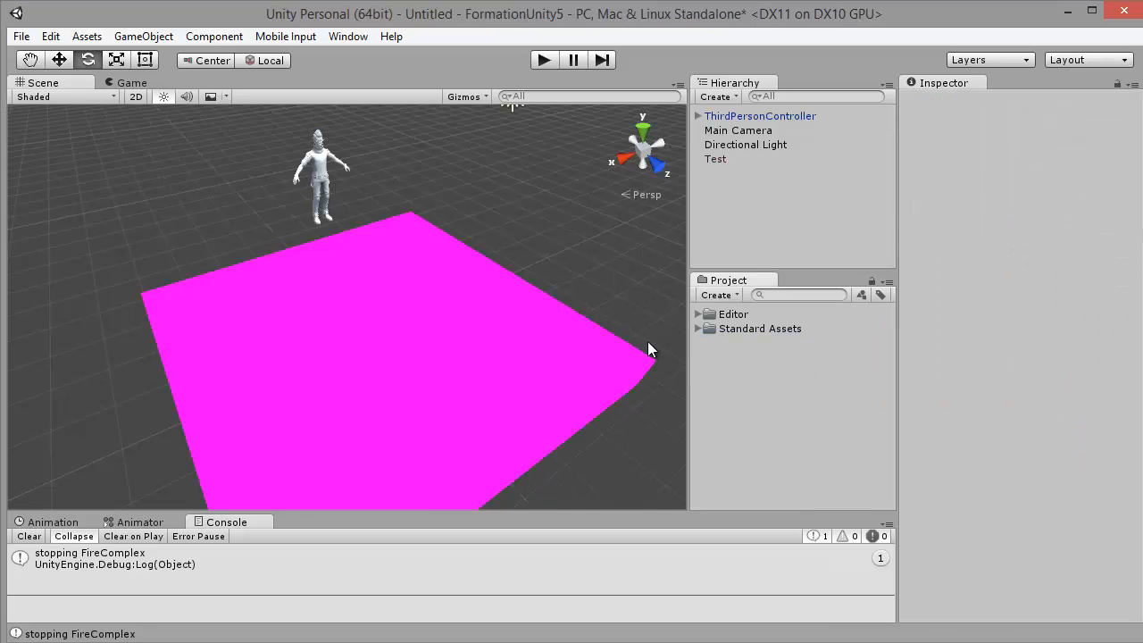
# Create a new scene without saving the changes made to the current untitled one.
pyautogui.hotkey('ctrl', 'n')
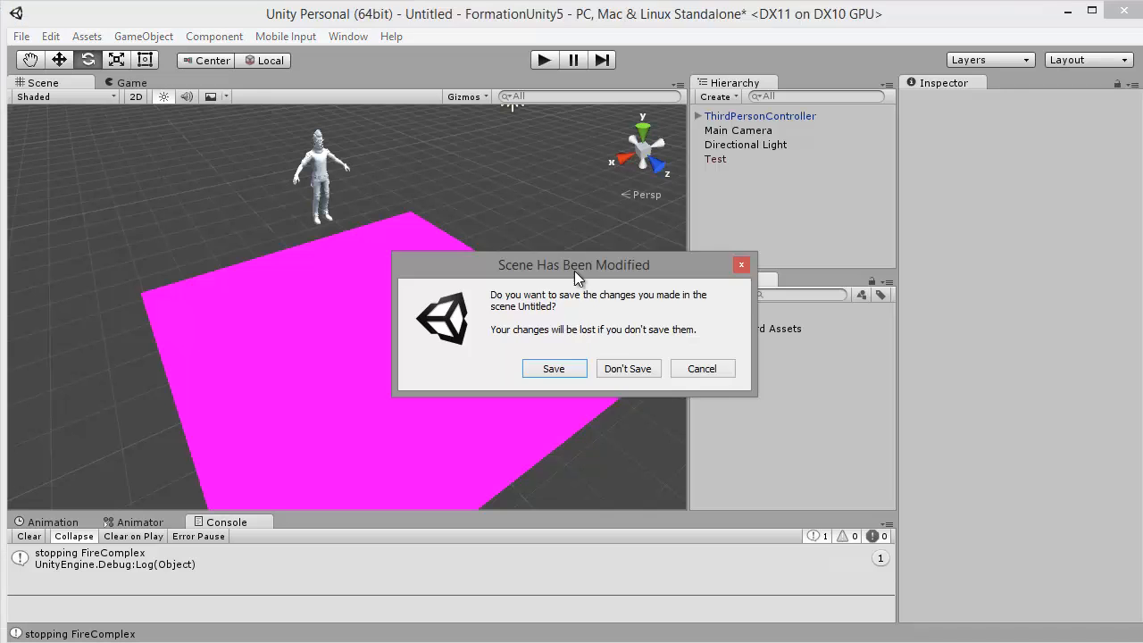
pyautogui.click(623, 367)
pyautogui.keyDown('alt'); pyautogui.moveTo(537, 300); pyautogui.dragTo(480, 359); pyautogui.keyUp('alt')
pyautogui.keyDown('alt'); pyautogui.moveTo(368, 329); pyautogui.dragTo(436, 328); pyautogui.keyUp('alt')
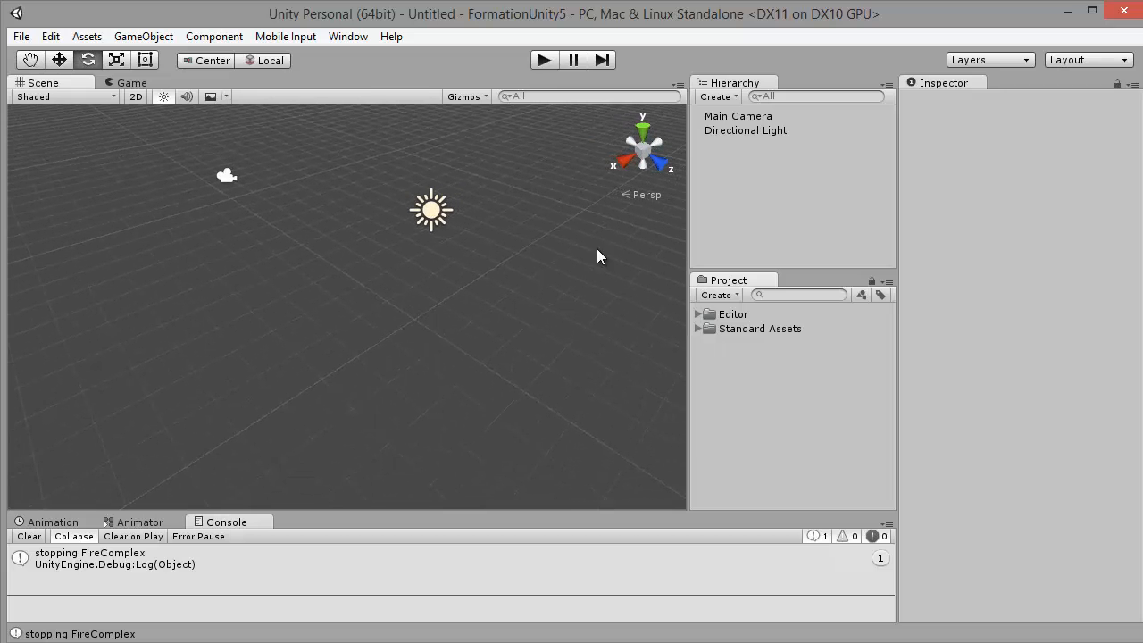
# Collapse the ParticleSystems subfolder and the Standard Assets folder in the project.
pyautogui.click(697, 329)
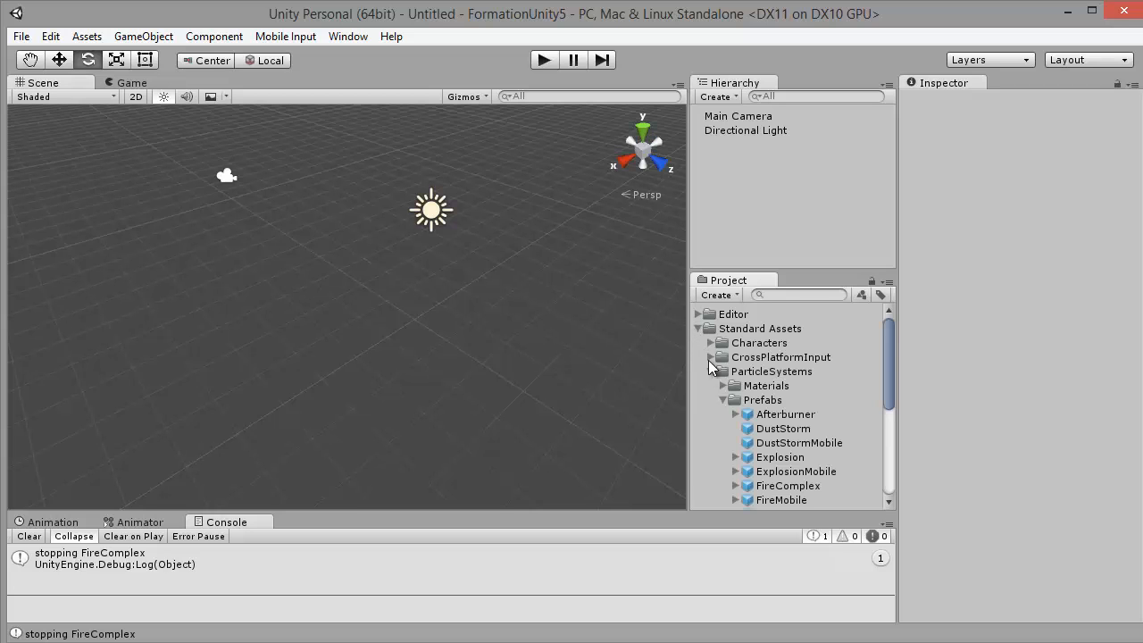
pyautogui.click(711, 371)
pyautogui.click(698, 328)
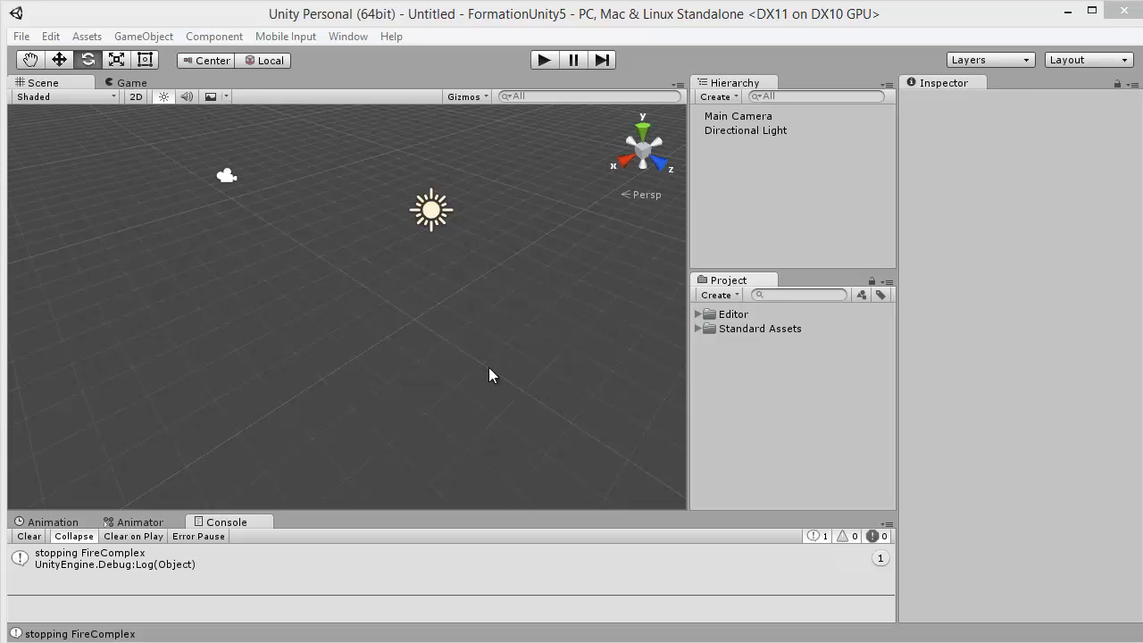
pyautogui.moveTo(486, 303); pyautogui.dragTo(460, 289, button='right')
pyautogui.scroll(-3, 459, 290)
pyautogui.moveTo(397, 305); pyautogui.dragTo(429, 383, button='right')
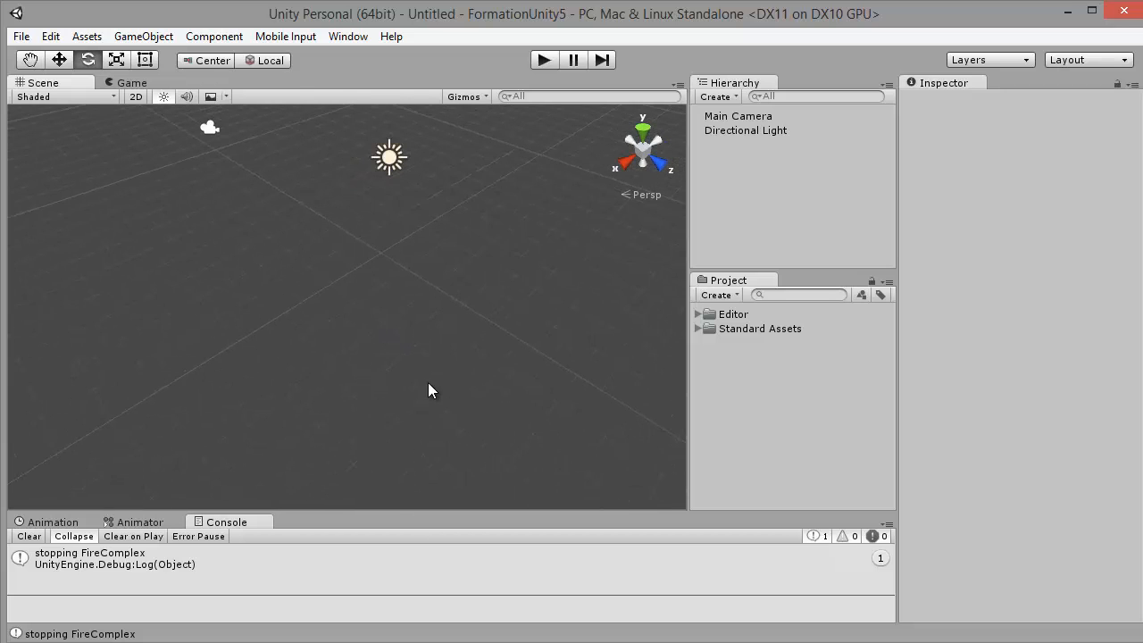